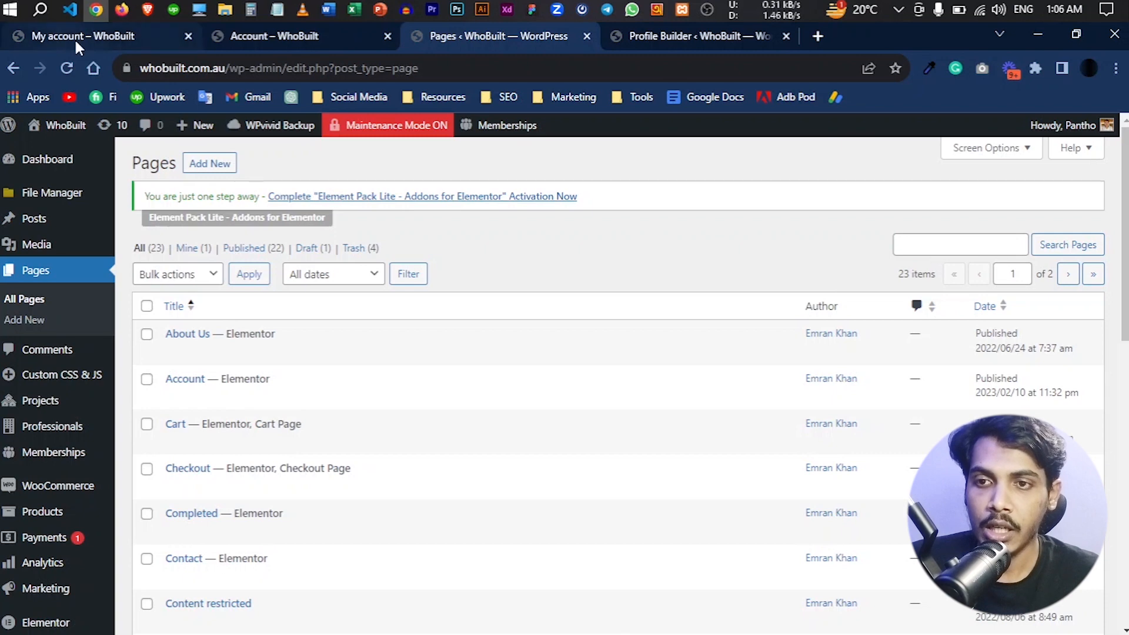
- Reload the WooCommerce My account page and the custom Account dashboard page to compare their menus
left_click(74, 38)
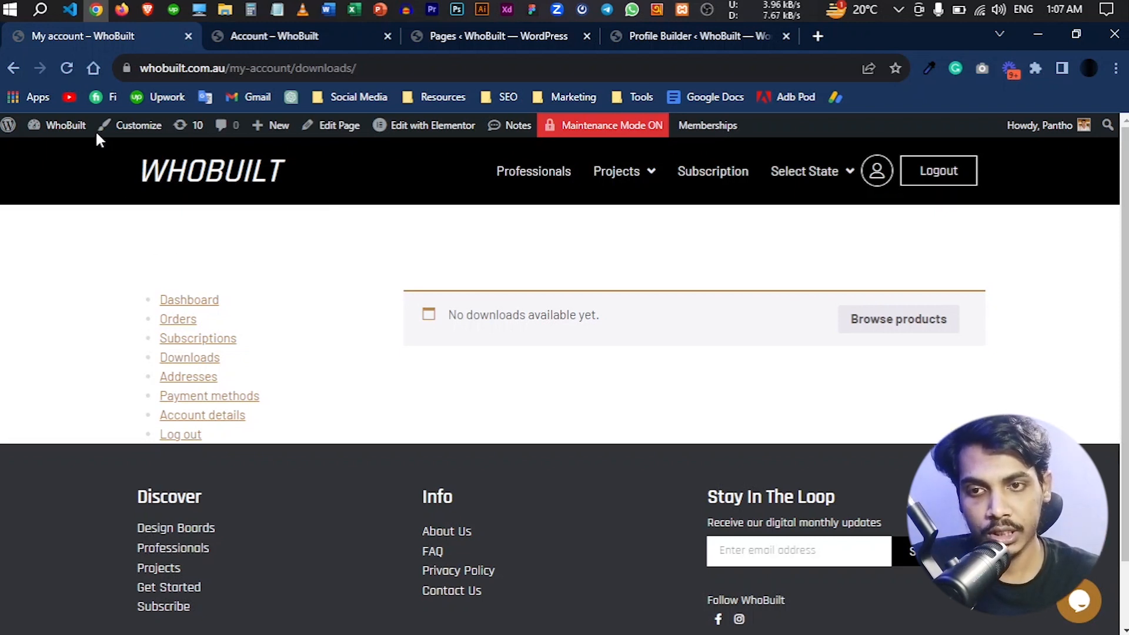
left_click(66, 69)
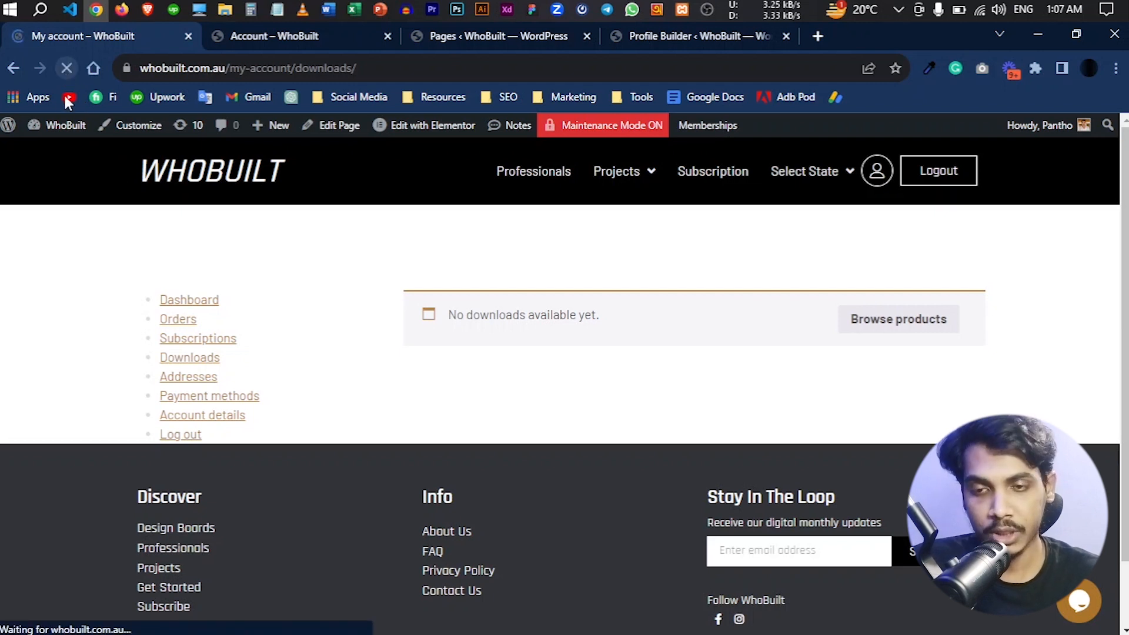
left_click(283, 38)
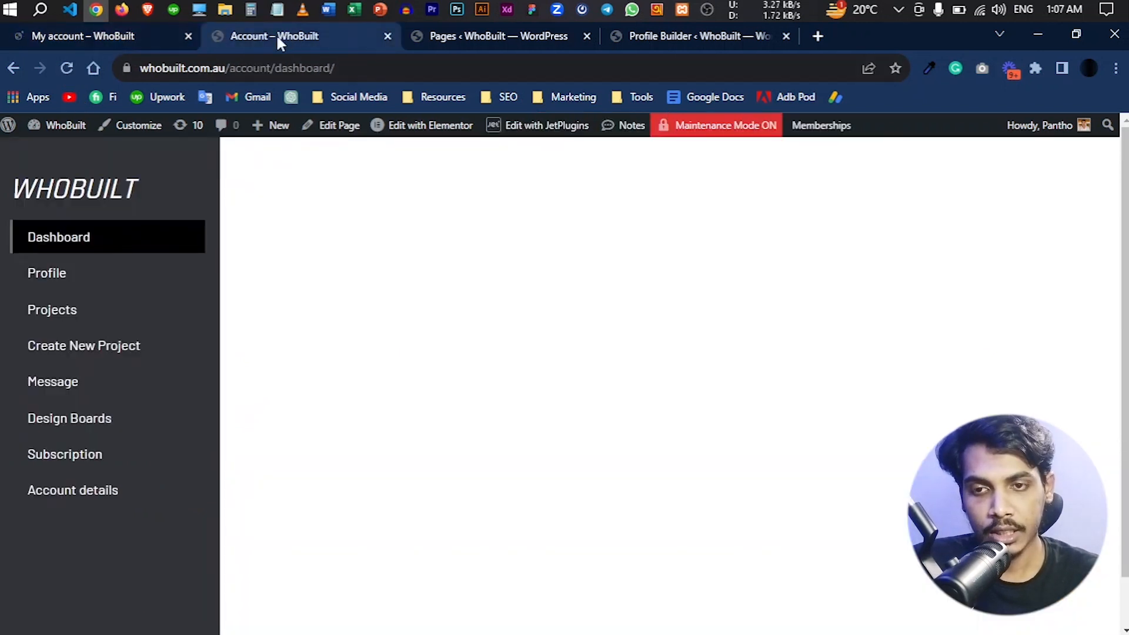
left_click(67, 68)
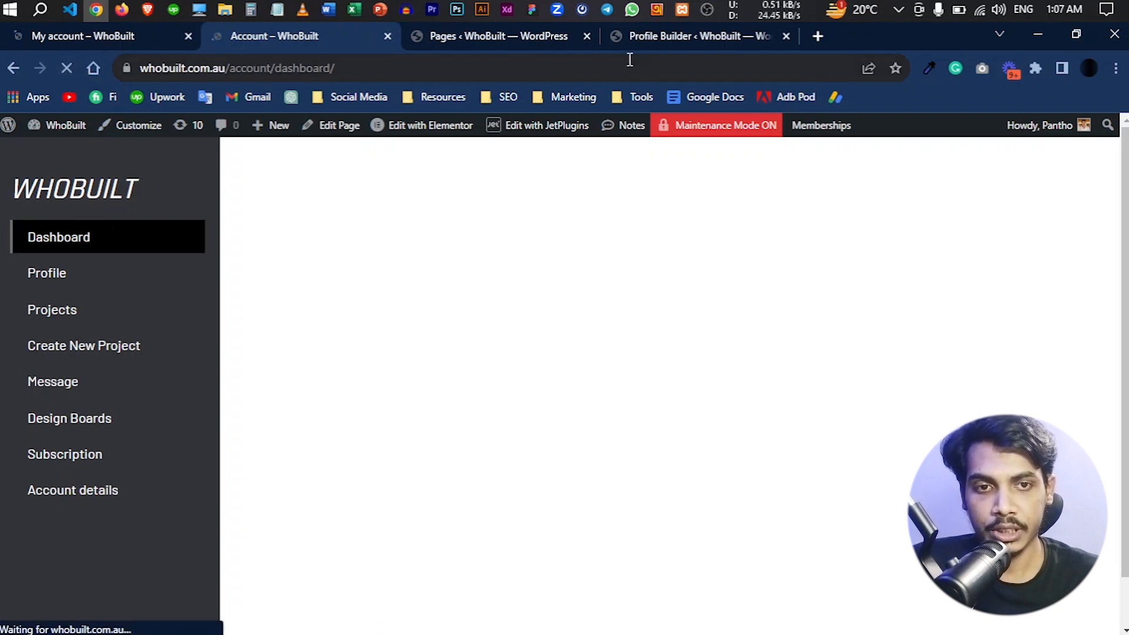
- Check which page is assigned as the Account Page in the User Profile Builder settings
left_click(665, 34)
left_click(790, 299)
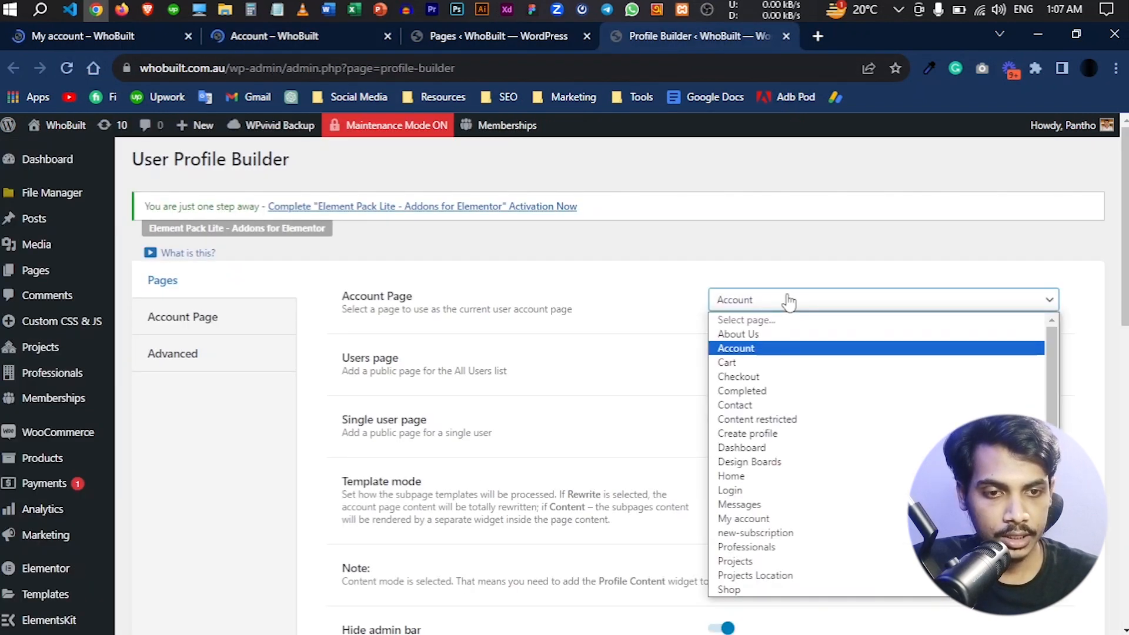
left_click(780, 301)
left_click(293, 36)
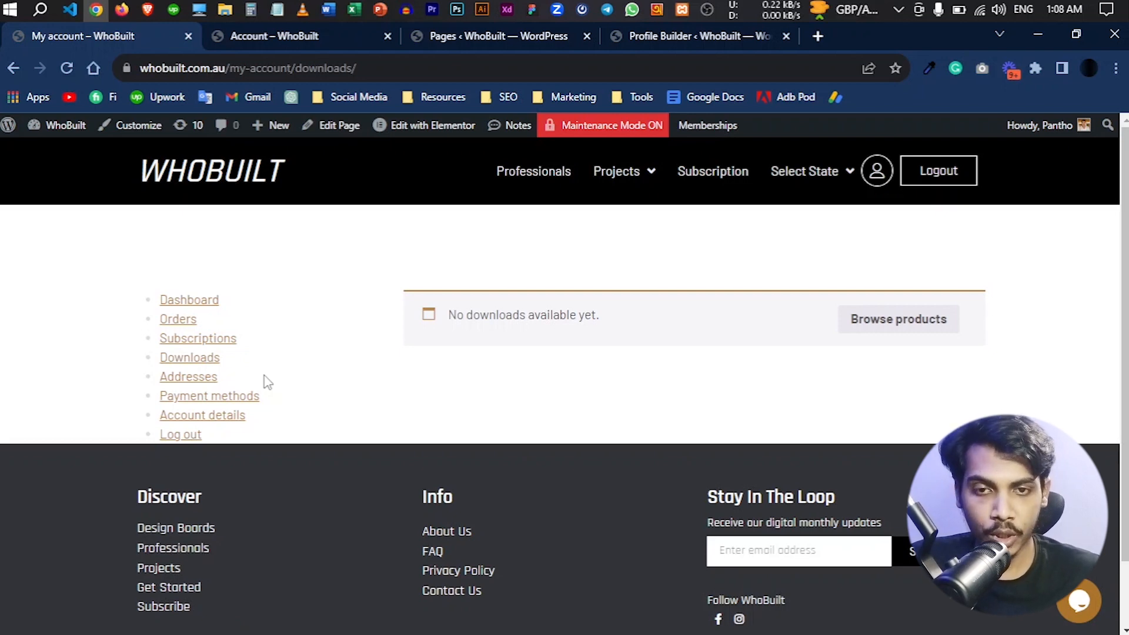
- Review the account subpages defined in Profile Builder and compare them with the Downloads section of the My account page
left_click(660, 47)
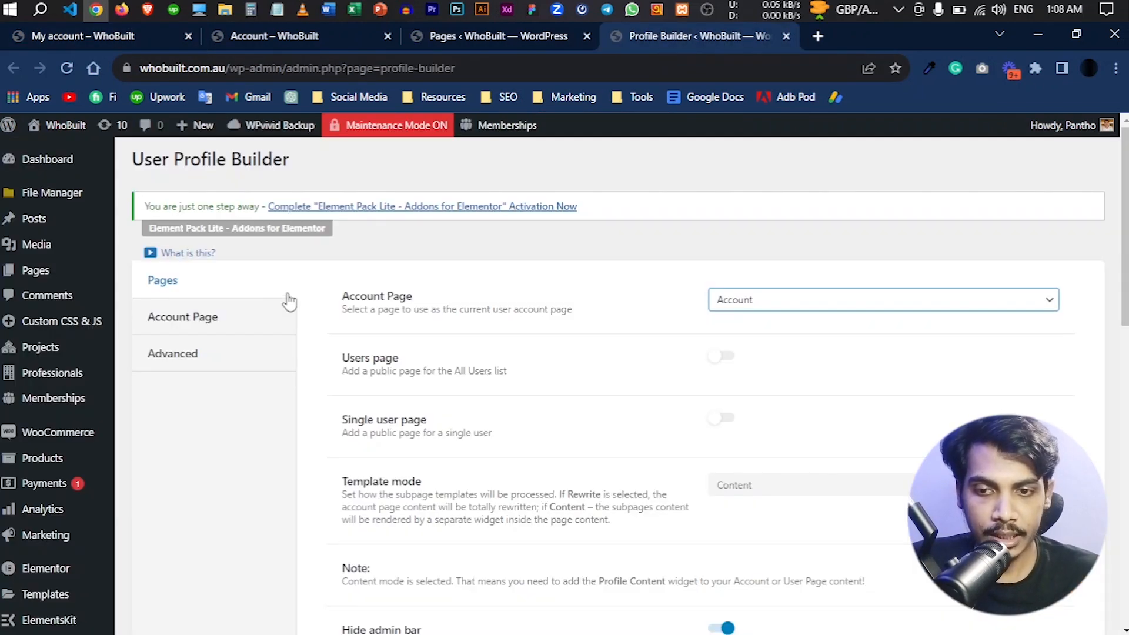
left_click(241, 319)
scroll(599, 394, "down", 3)
scroll(598, 394, "down", 9)
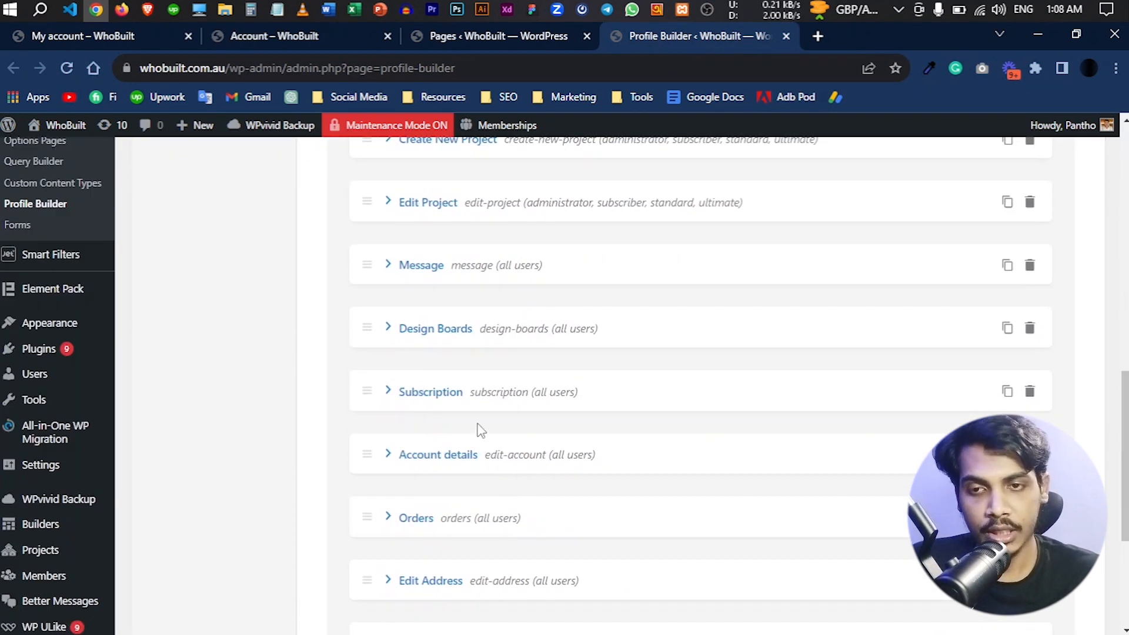
scroll(477, 430, "up", 4)
left_click(122, 37)
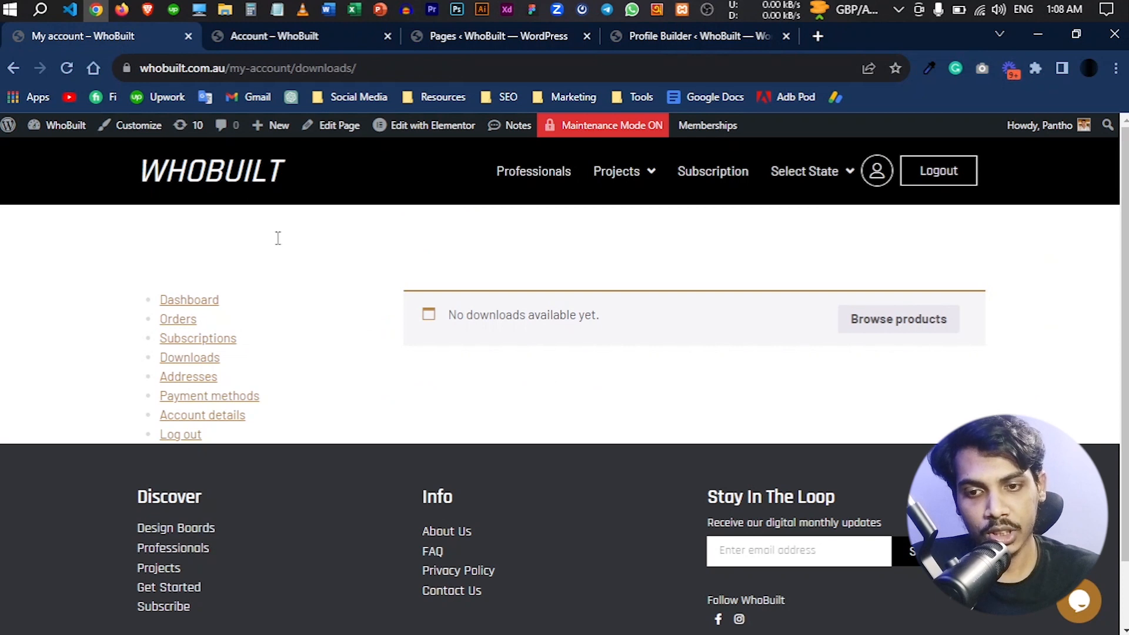
left_click(198, 360)
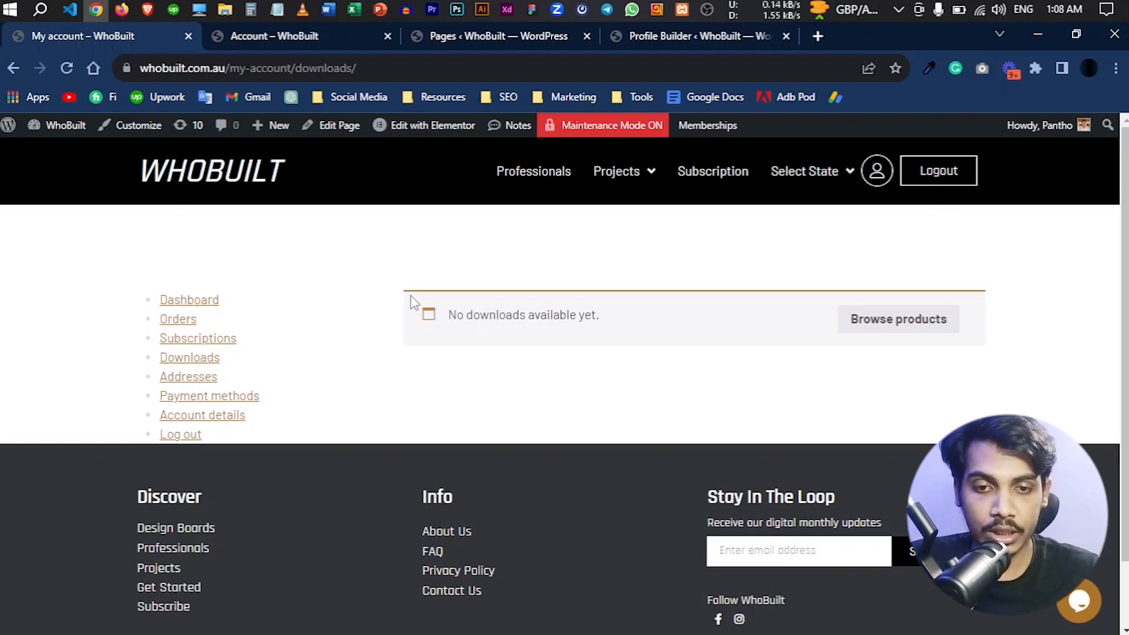
- Add a blank subpage after Payment Methods in Profile Builder and look over its title, slug and template settings
left_click(684, 36)
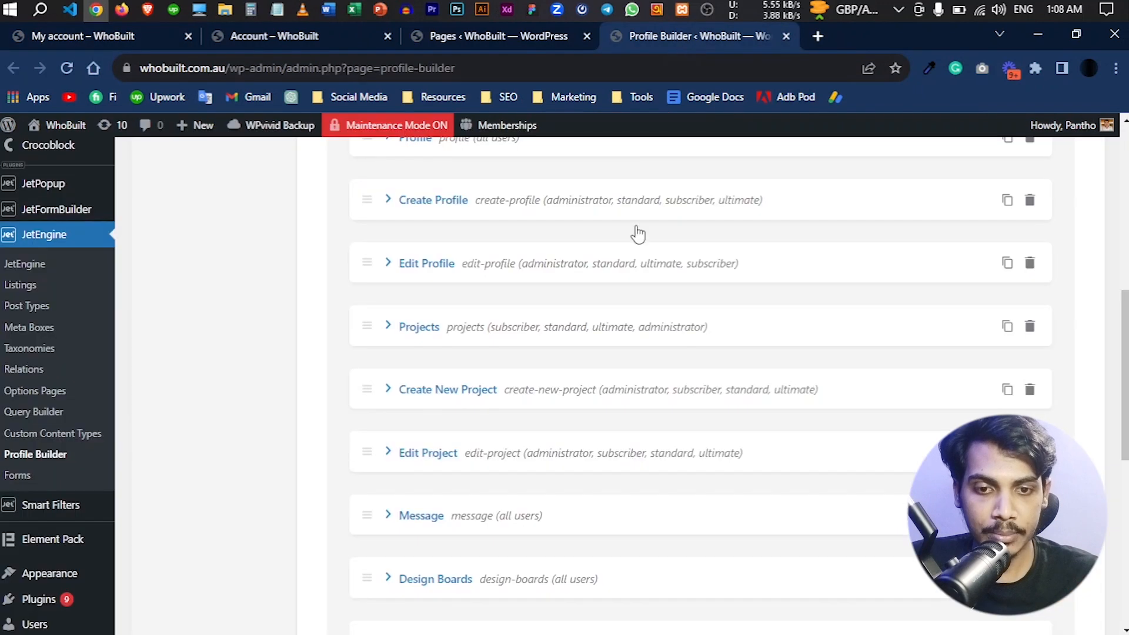
scroll(605, 378, "down", 3)
scroll(467, 517, "down", 4)
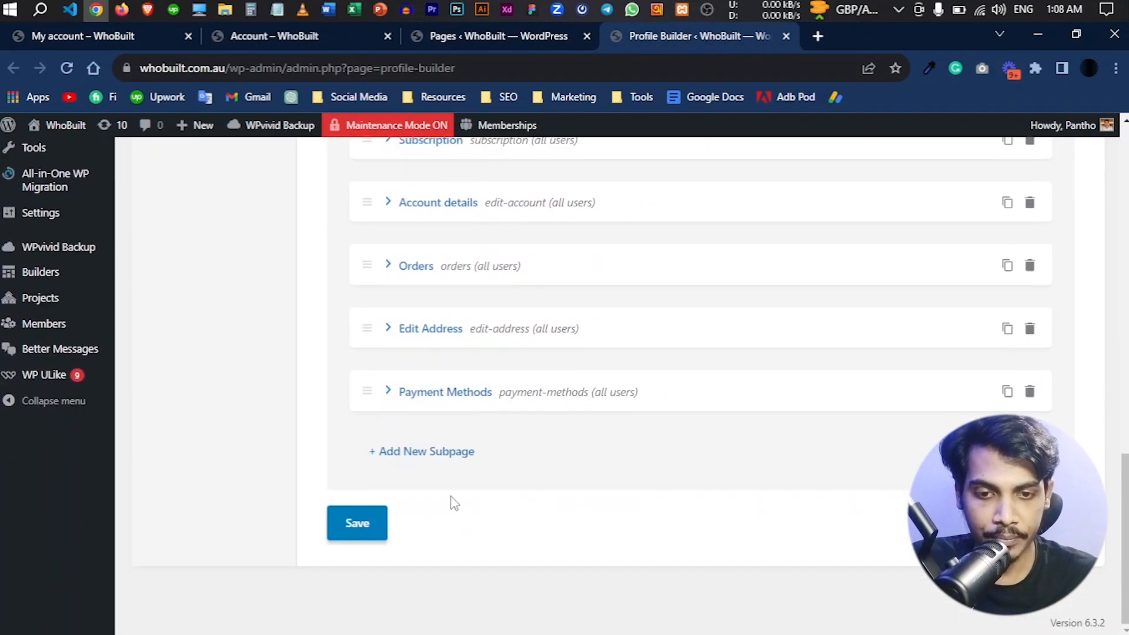
left_click(430, 458)
scroll(429, 456, "down", 4)
left_click(785, 373)
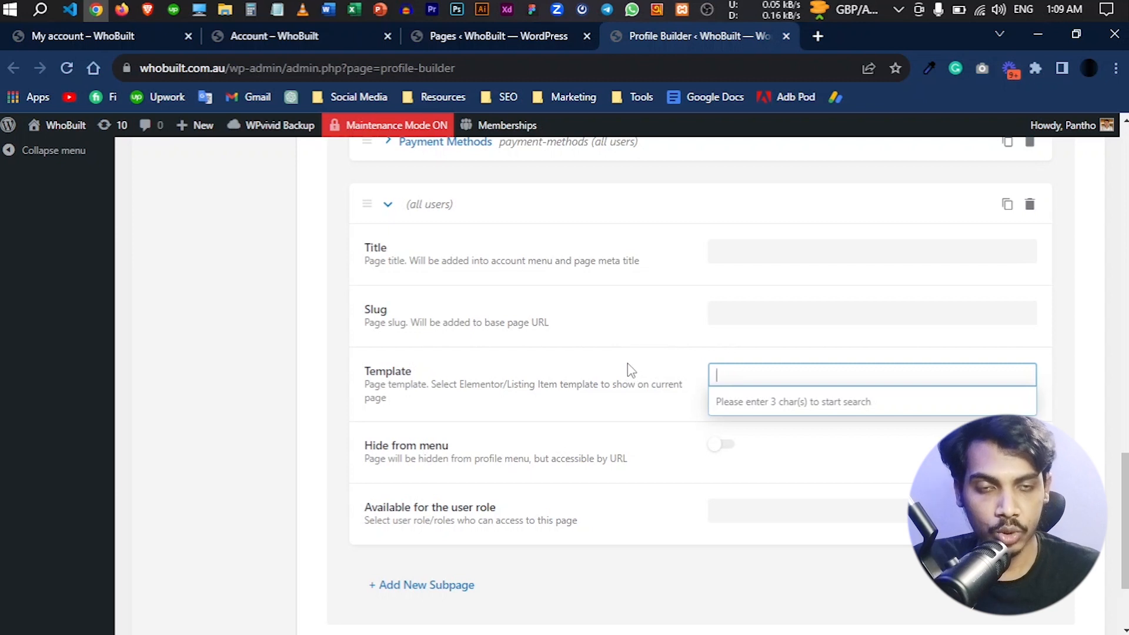
left_click(485, 318)
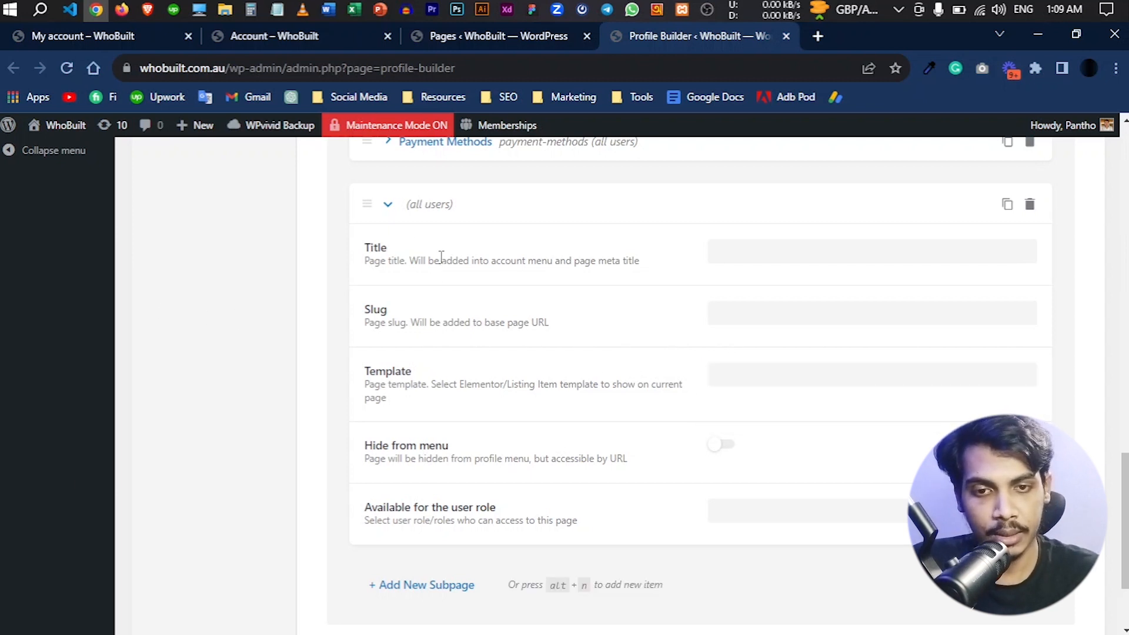
- Look over the existing subpage slugs and open the Downloads section of the My account page
scroll(509, 351, "up", 7)
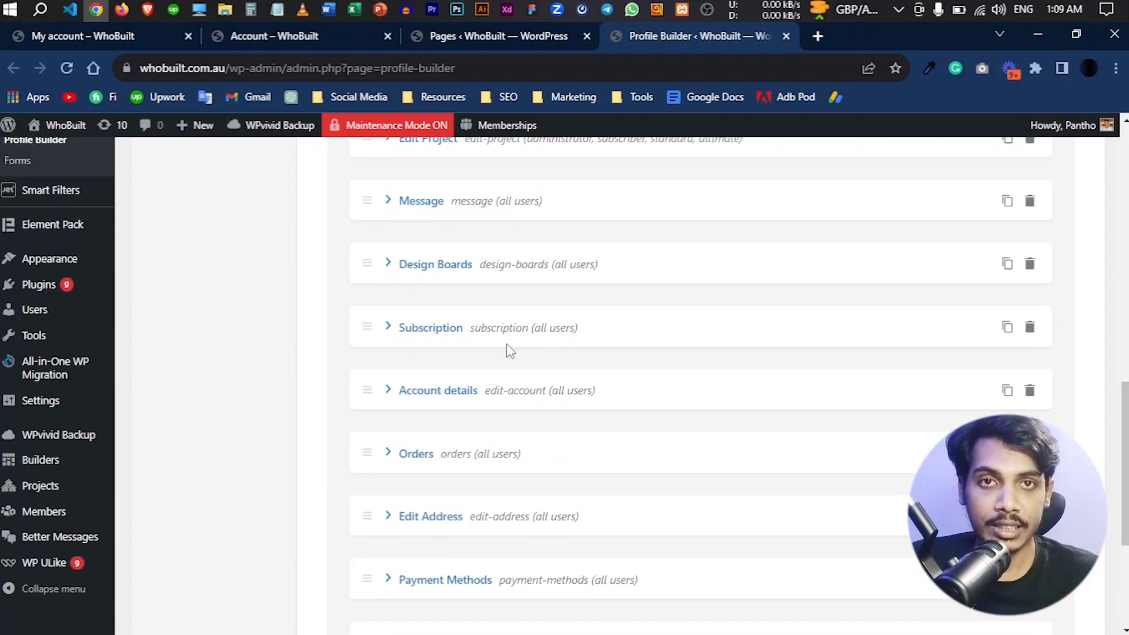
scroll(507, 346, "up", 4)
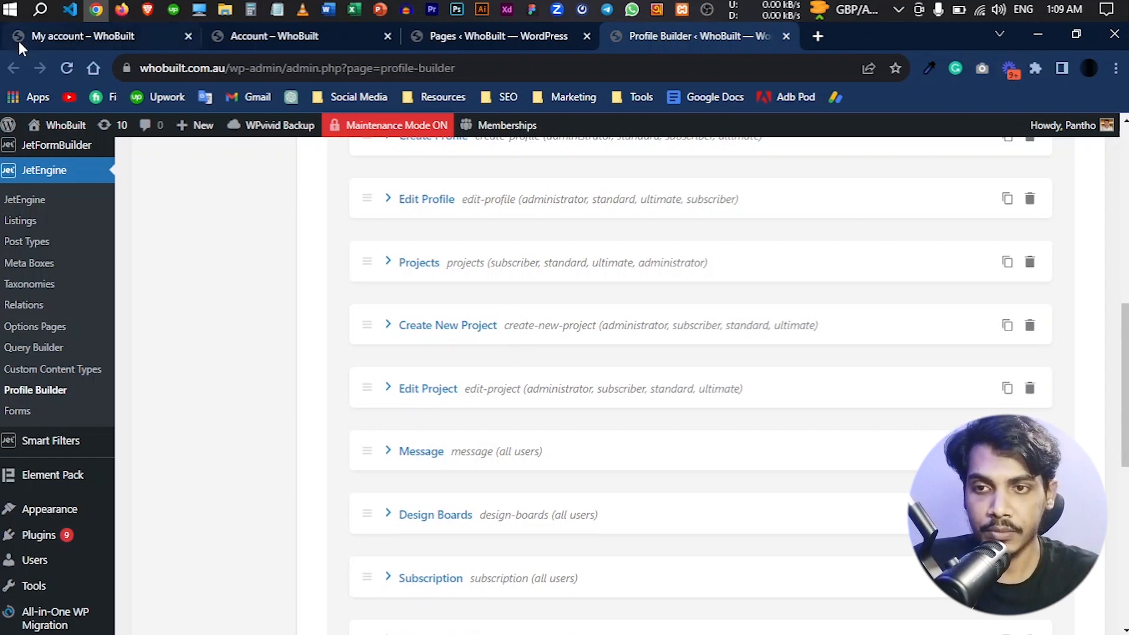
left_click(59, 36)
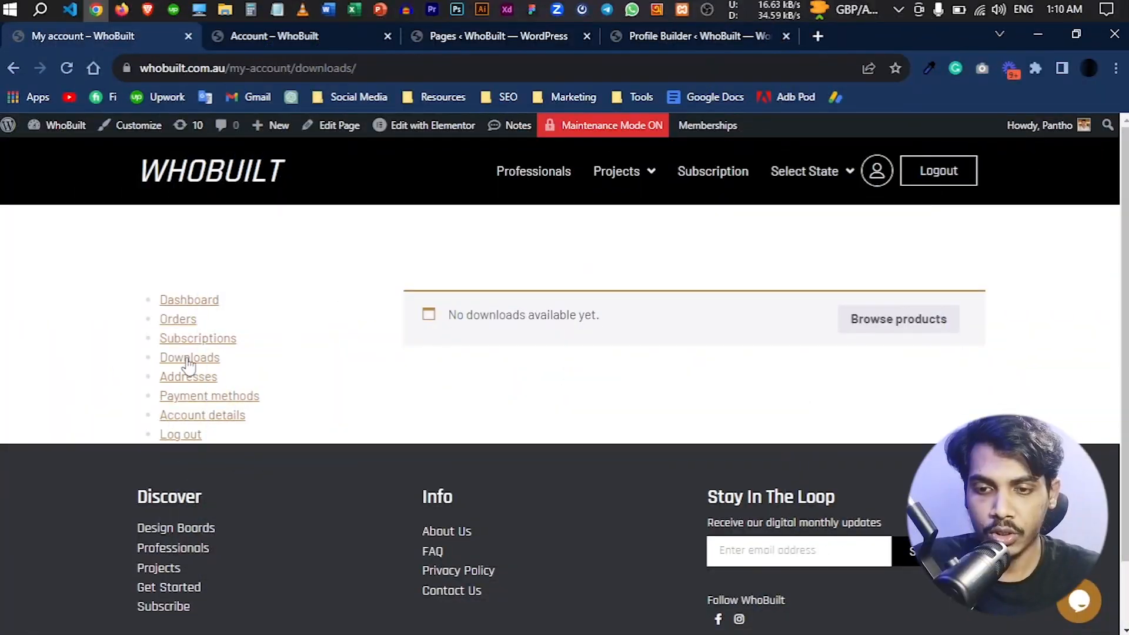
left_click(185, 365)
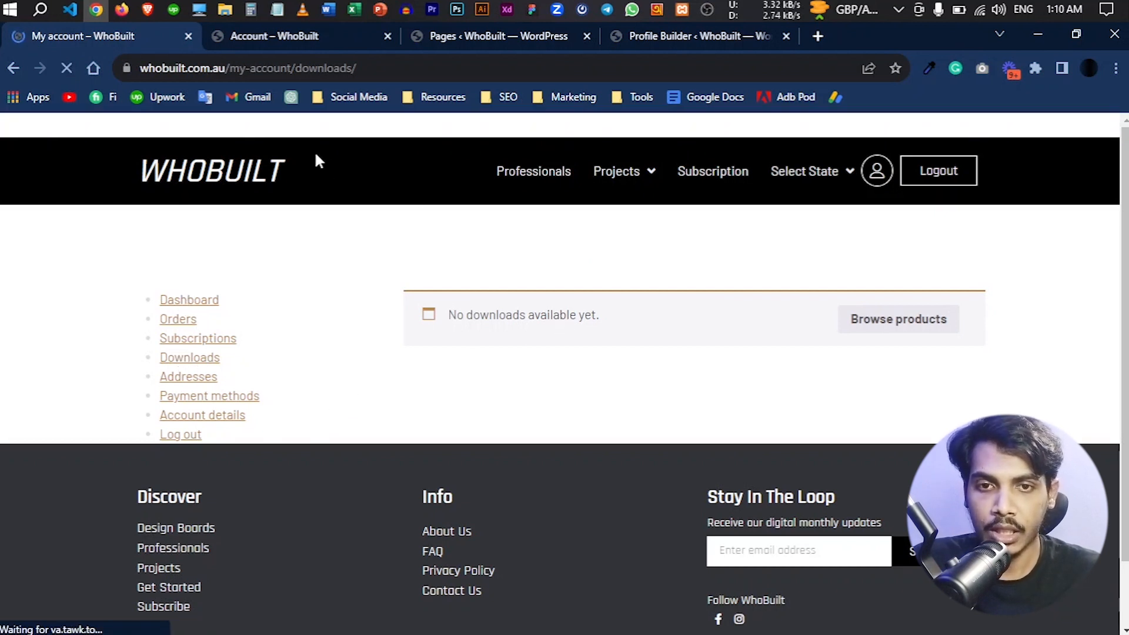
- Find the My account page in the WordPress page list and check its My Account Page designation
left_click(481, 36)
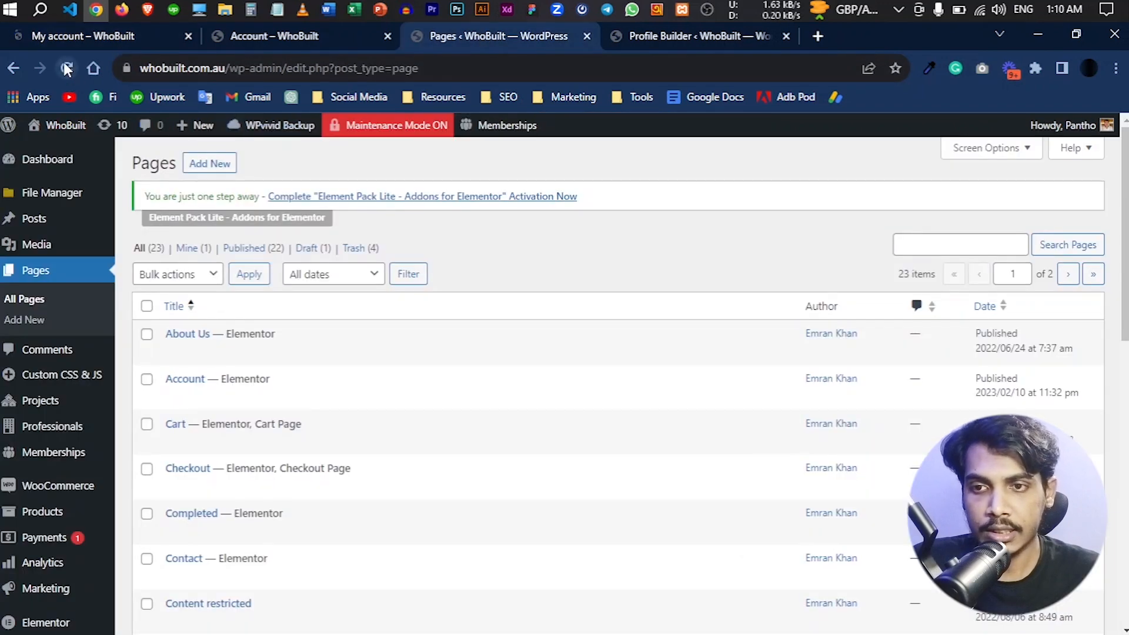
left_click(28, 271)
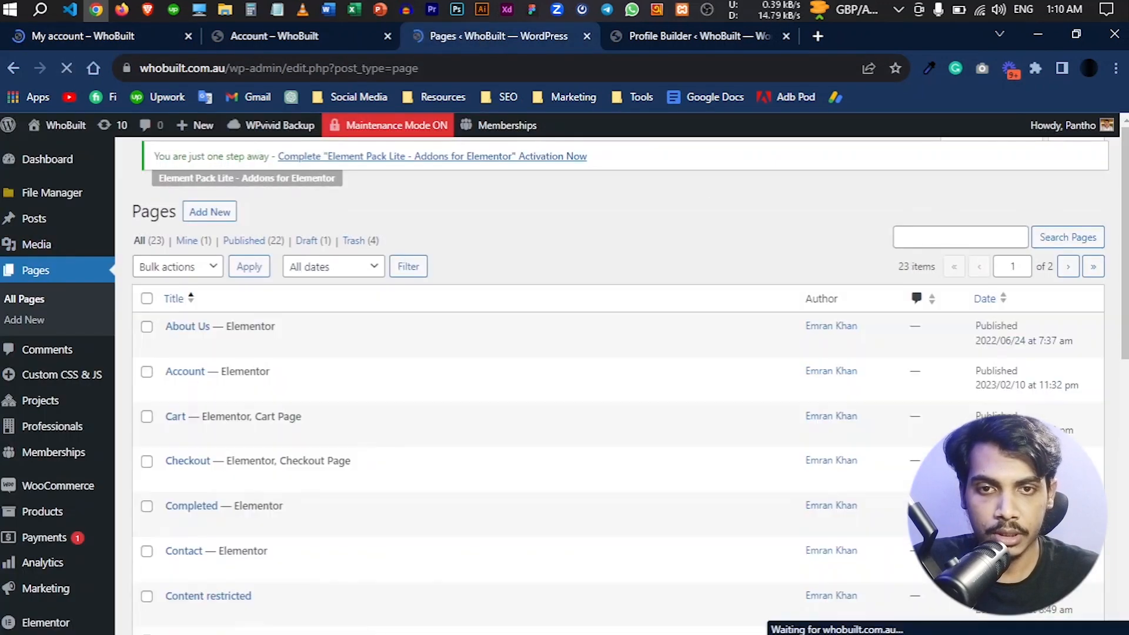
scroll(176, 400, "down", 1)
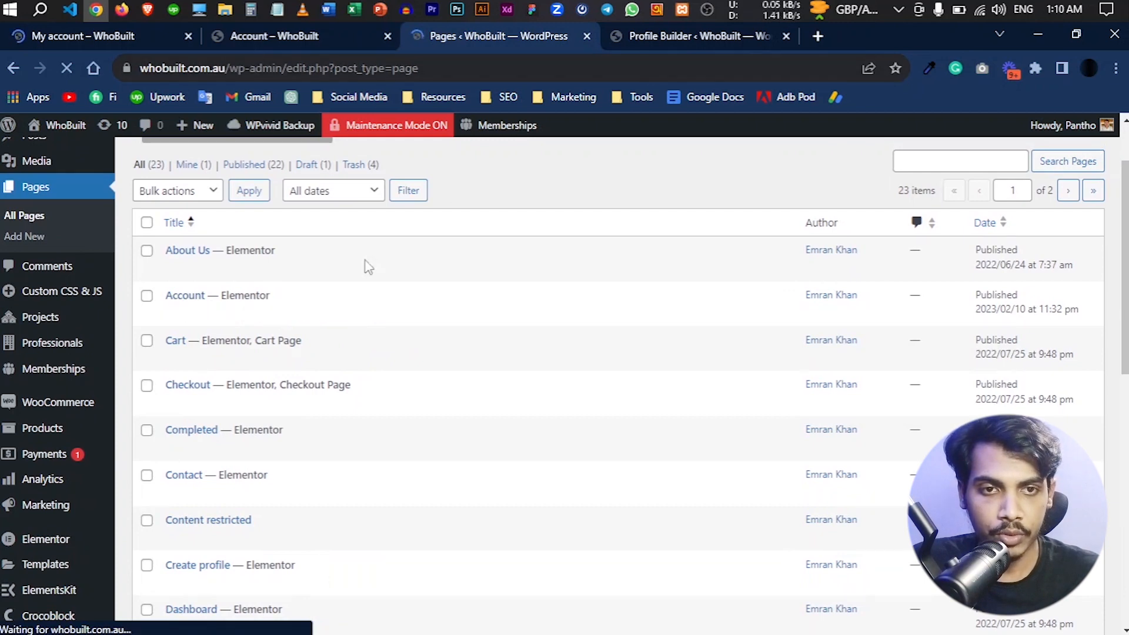
scroll(439, 398, "down", 6)
scroll(441, 404, "down", 2)
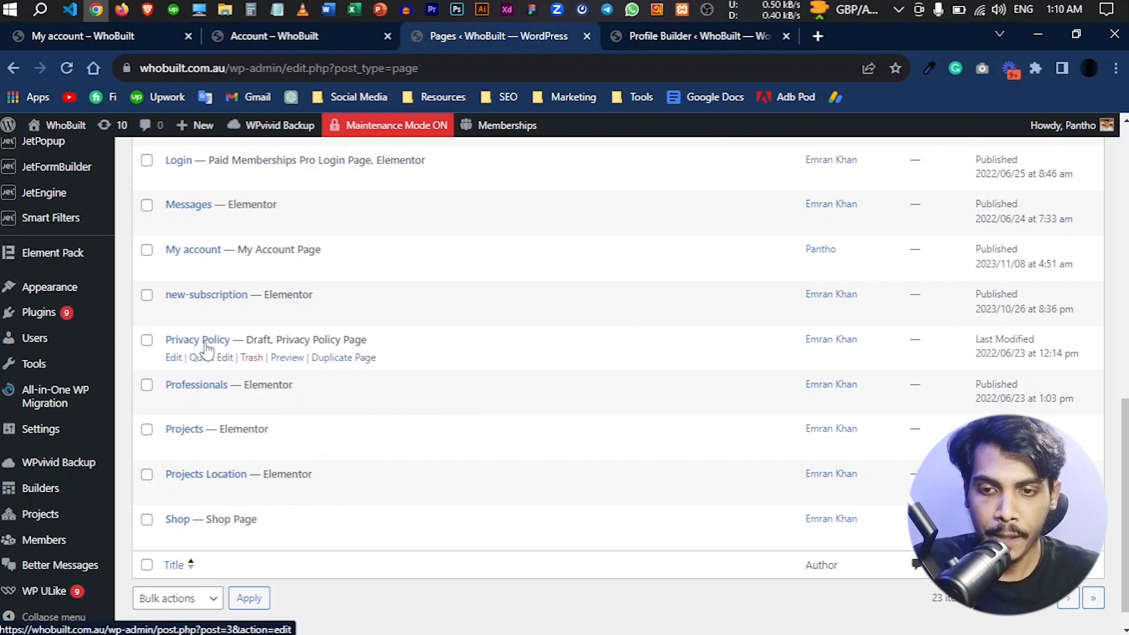
scroll(317, 368, "up", 2)
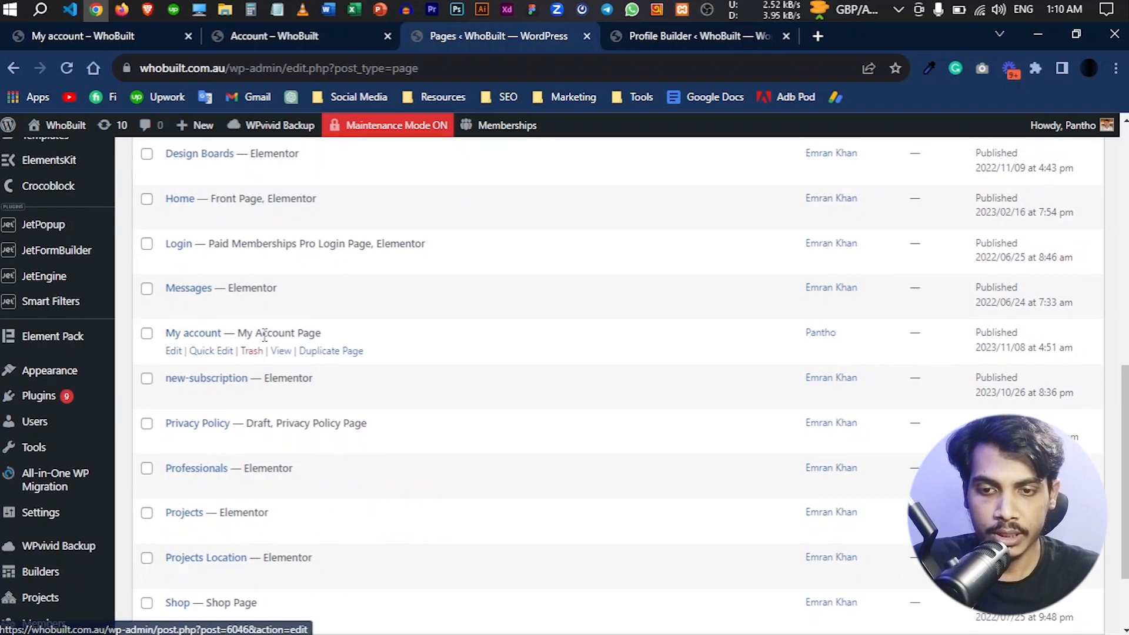
left_click_drag(238, 333, 323, 337)
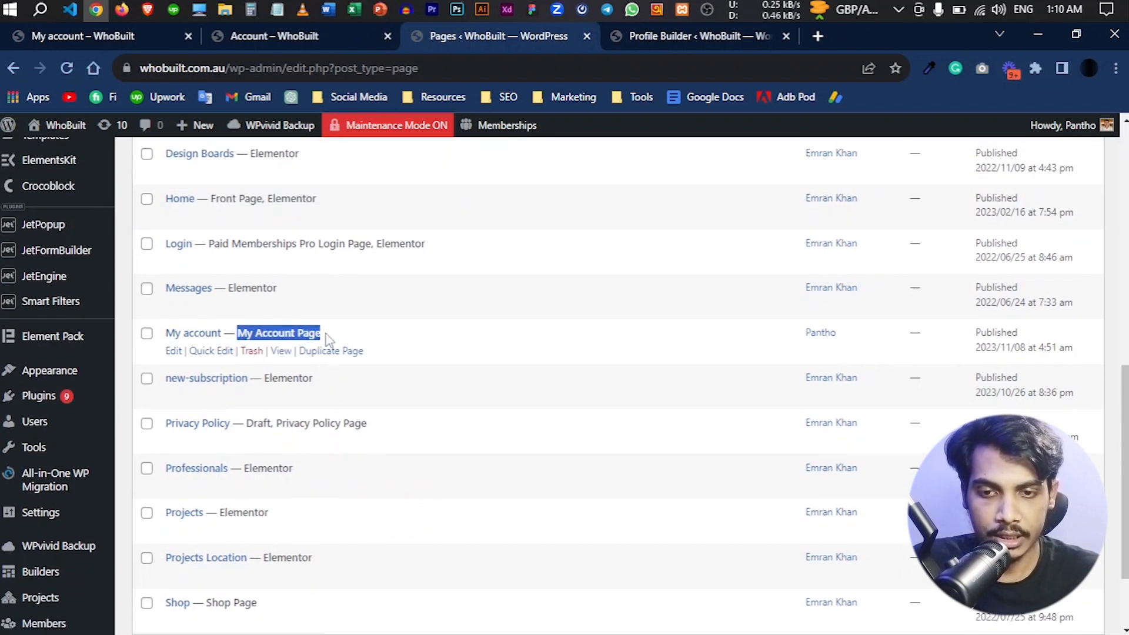
left_click(331, 339)
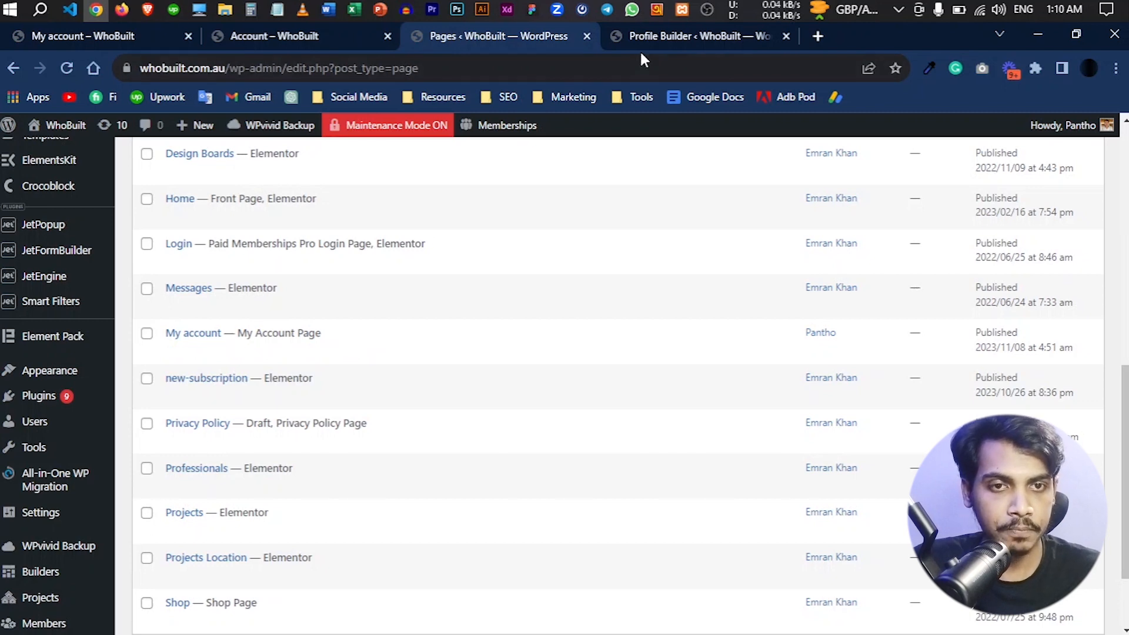
- Copy the Downloads label from the My account page menu
left_click(648, 37)
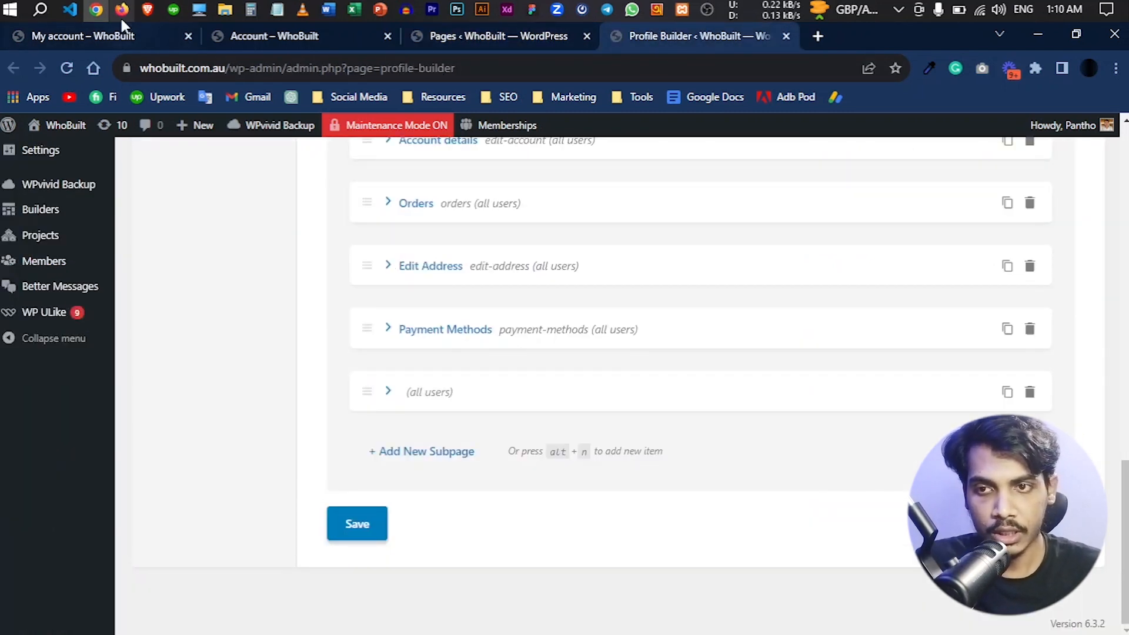
left_click(118, 36)
left_click_drag(154, 360, 233, 360)
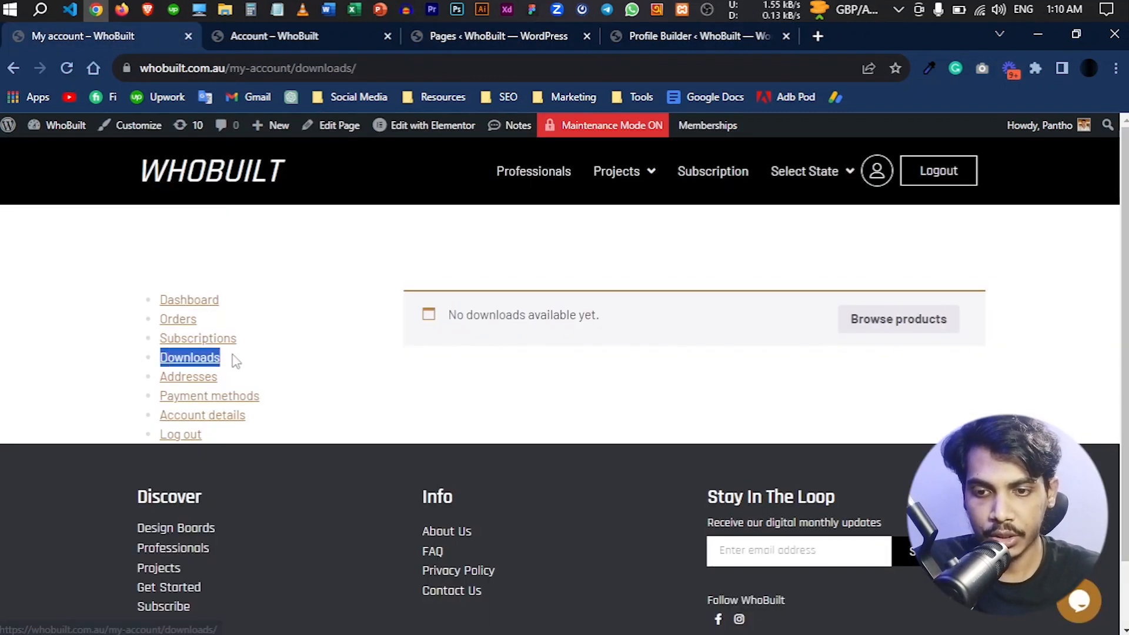
right_click(189, 359)
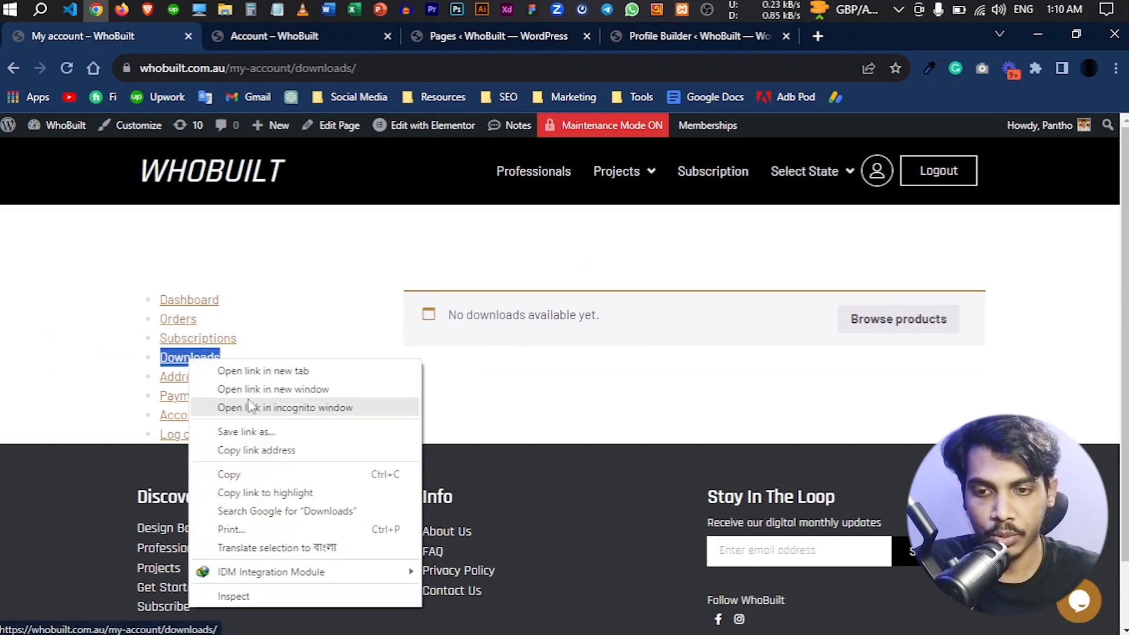
left_click(253, 474)
- Title the blank subpage Downloads, let its slug fill in, and save the Profile Builder settings
left_click(698, 37)
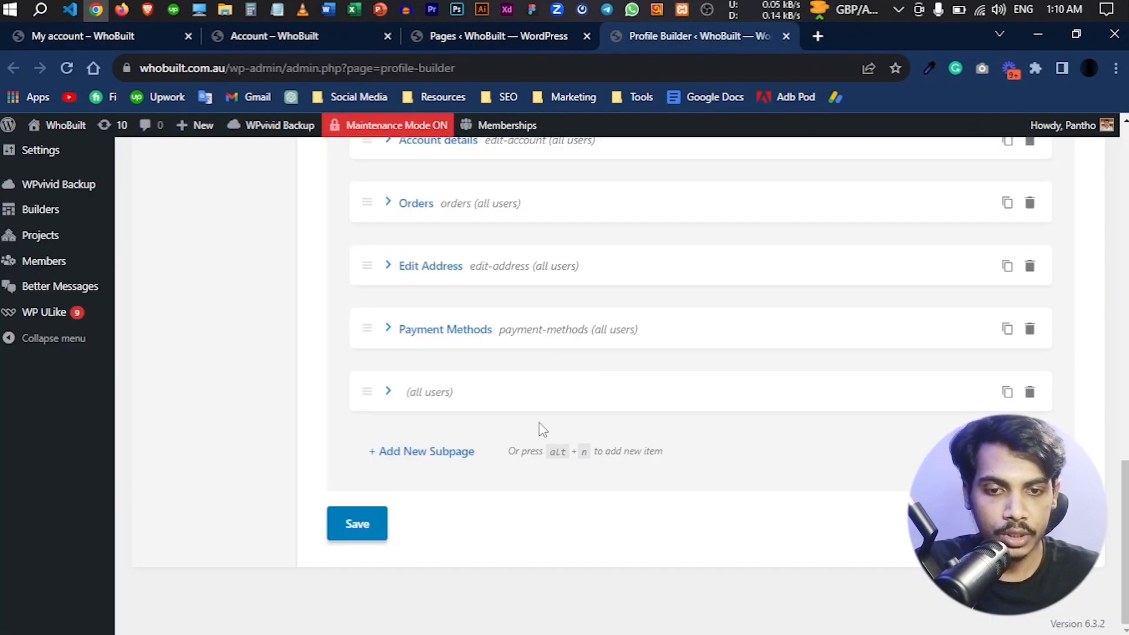
left_click(437, 401)
scroll(718, 379, "down", 1)
left_click(745, 360)
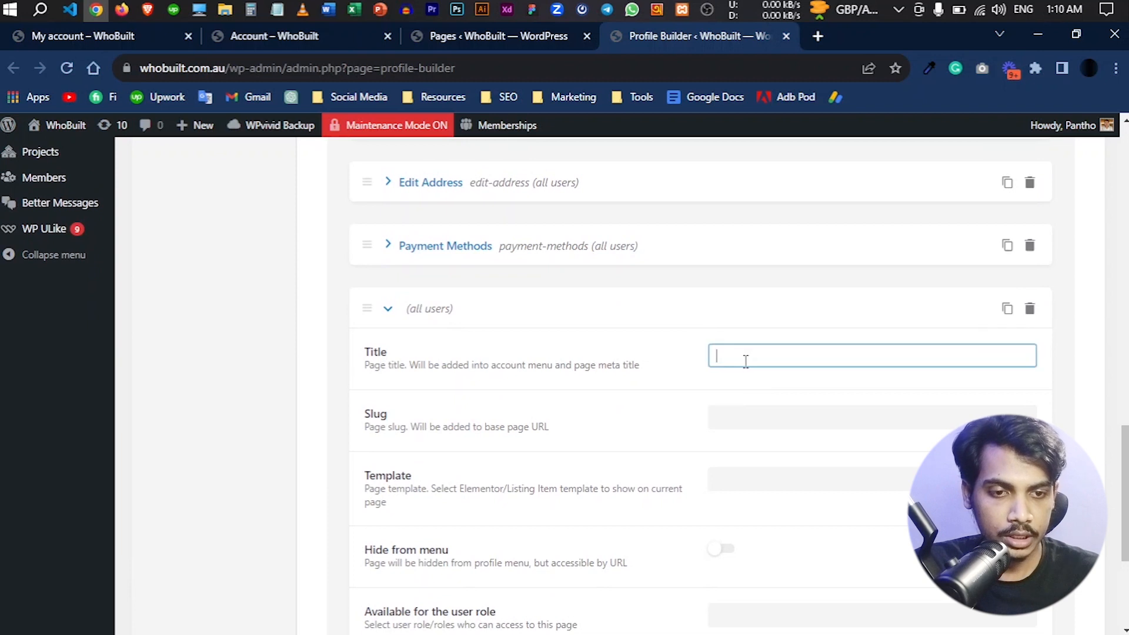
key("ctrl+v")
left_click(643, 425)
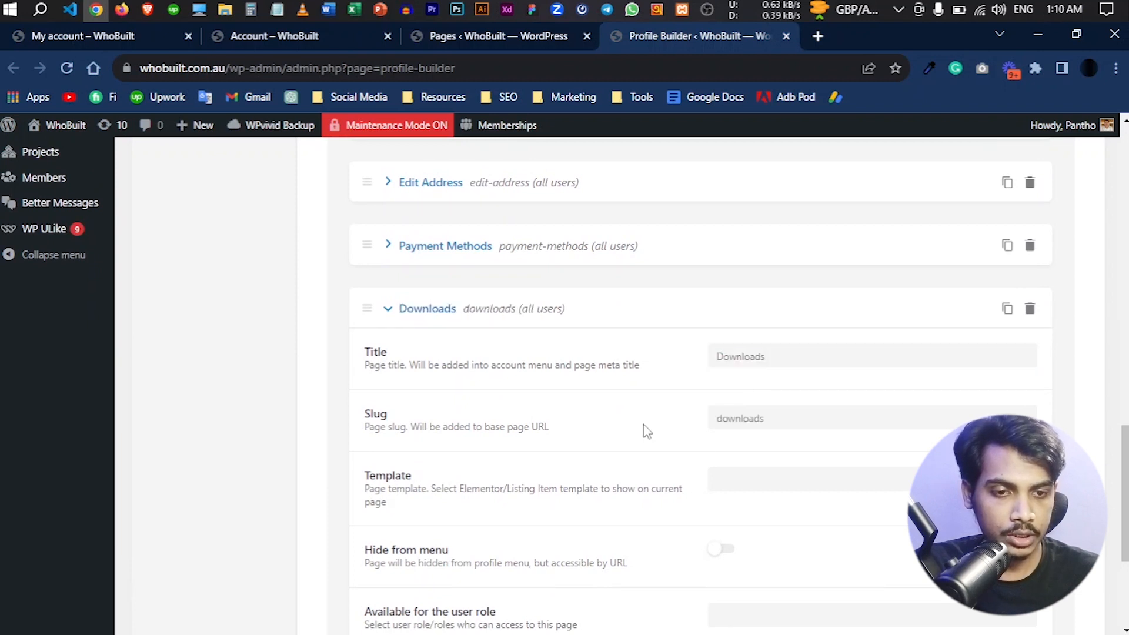
left_click(435, 321)
left_click(356, 523)
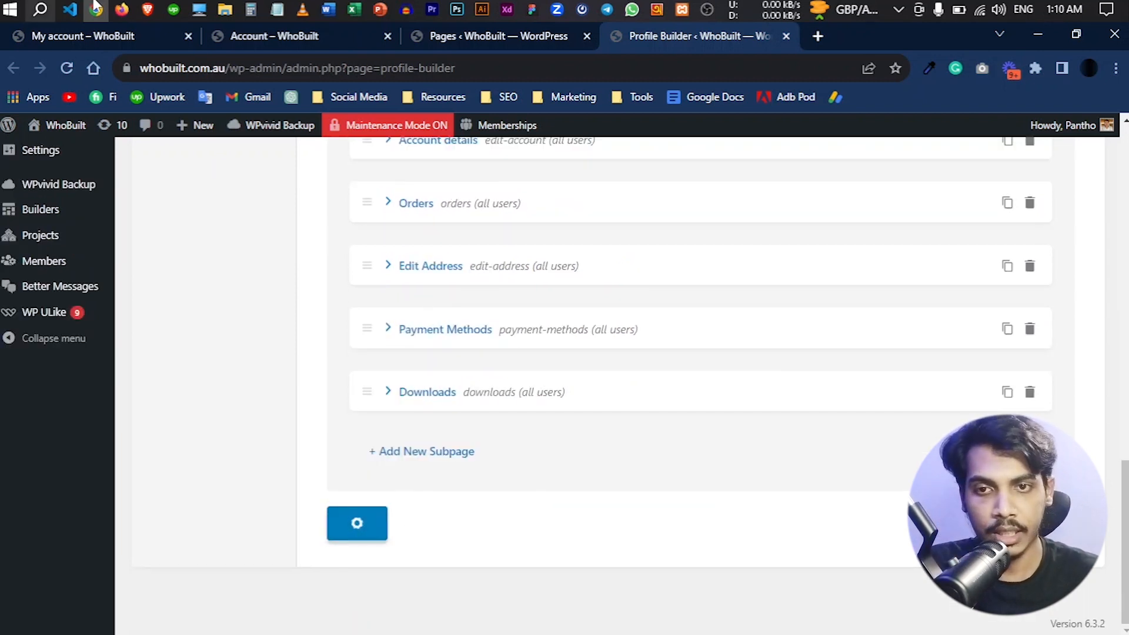
- Reload the custom account page's Dashboard and open its new Downloads section
left_click(309, 35)
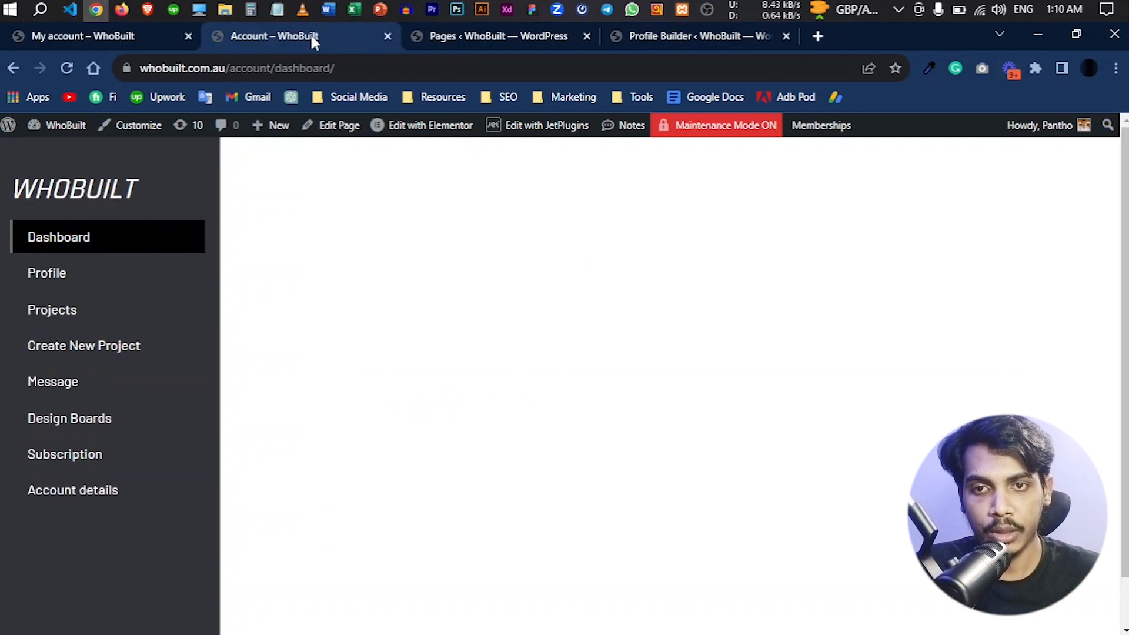
left_click(90, 241)
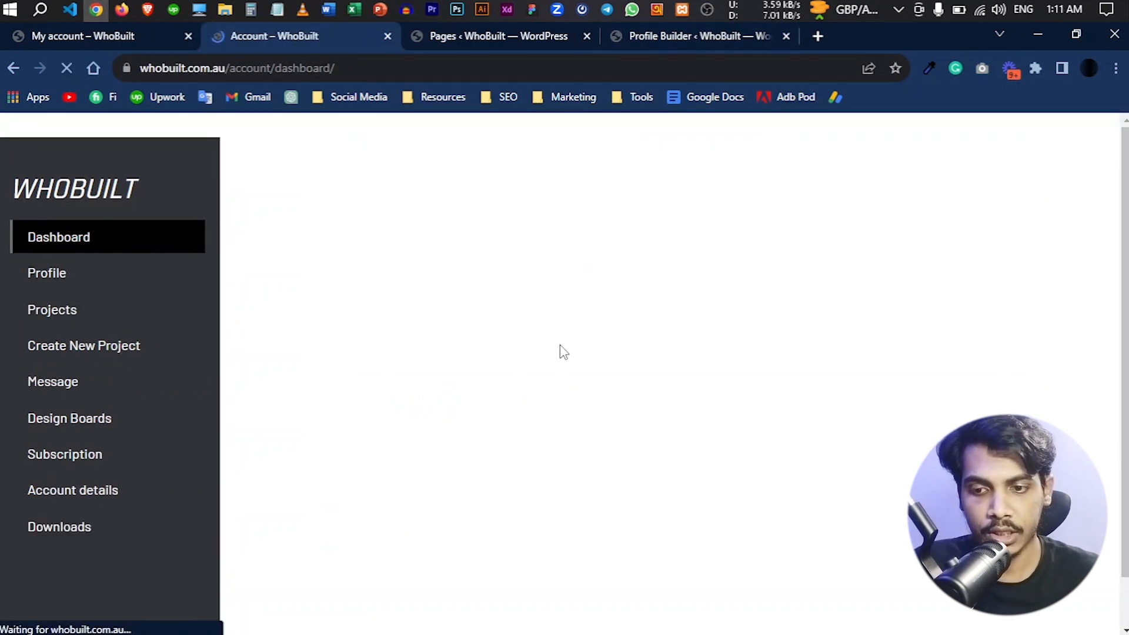
scroll(559, 350, "down", 2)
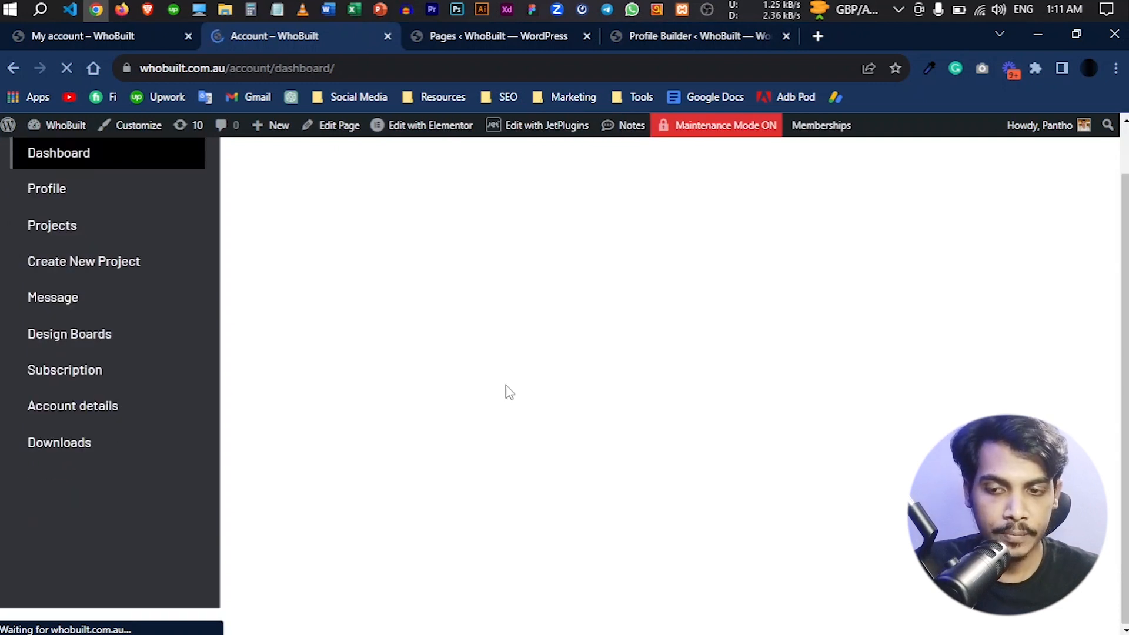
left_click(55, 449)
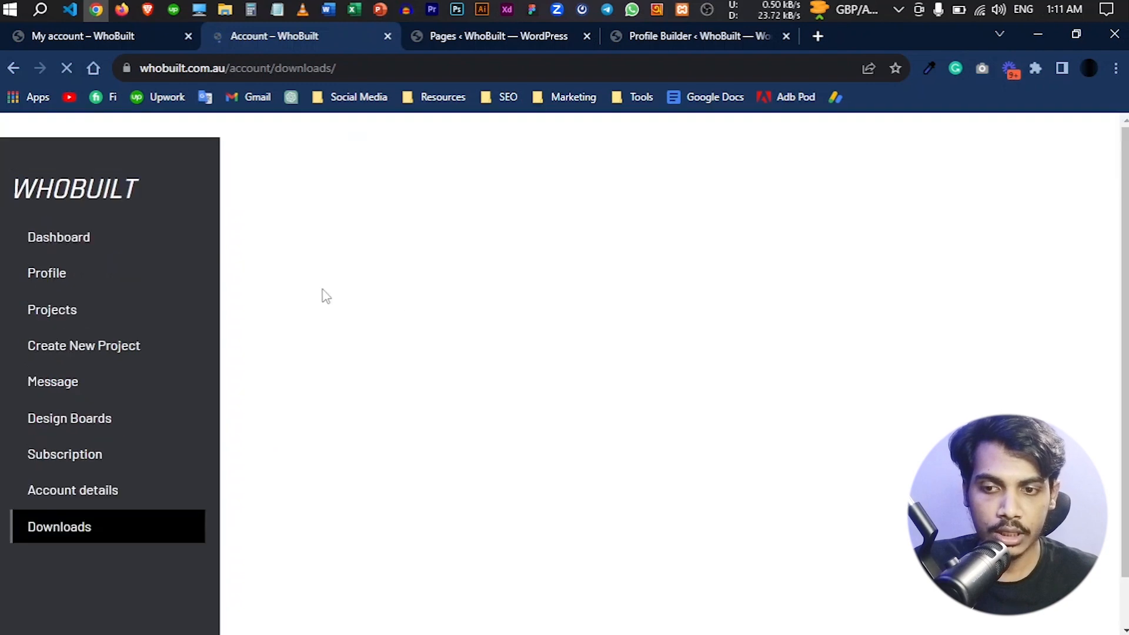
- Expand the Downloads subpage in the Profile Builder settings and check its Template setting
left_click(694, 45)
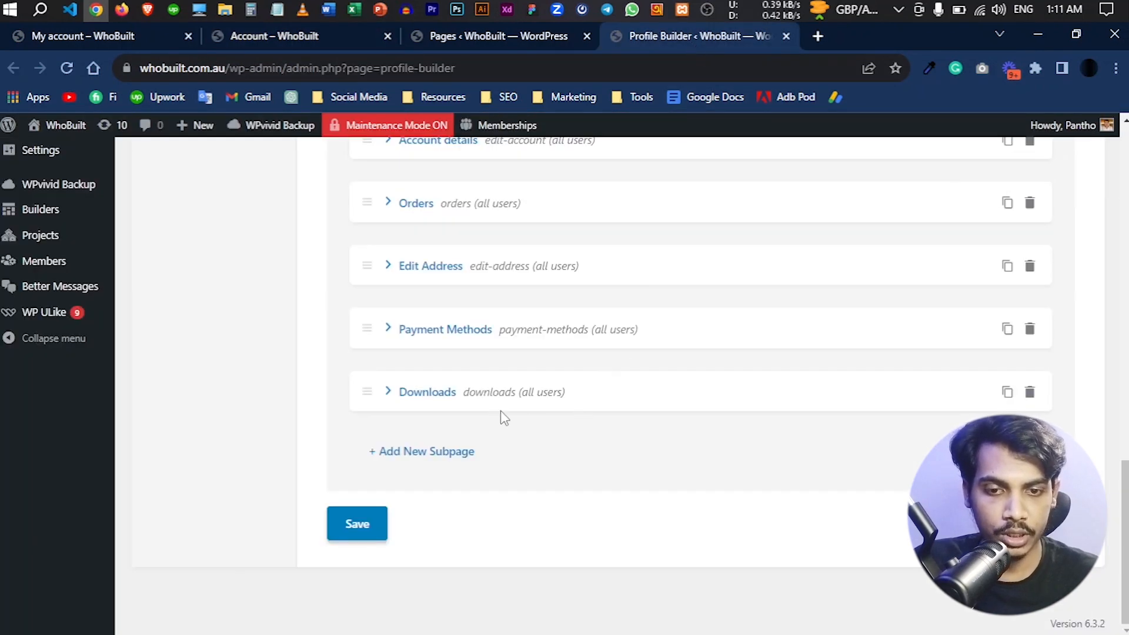
left_click(449, 391)
scroll(663, 394, "down", 3)
scroll(663, 395, "down", 2)
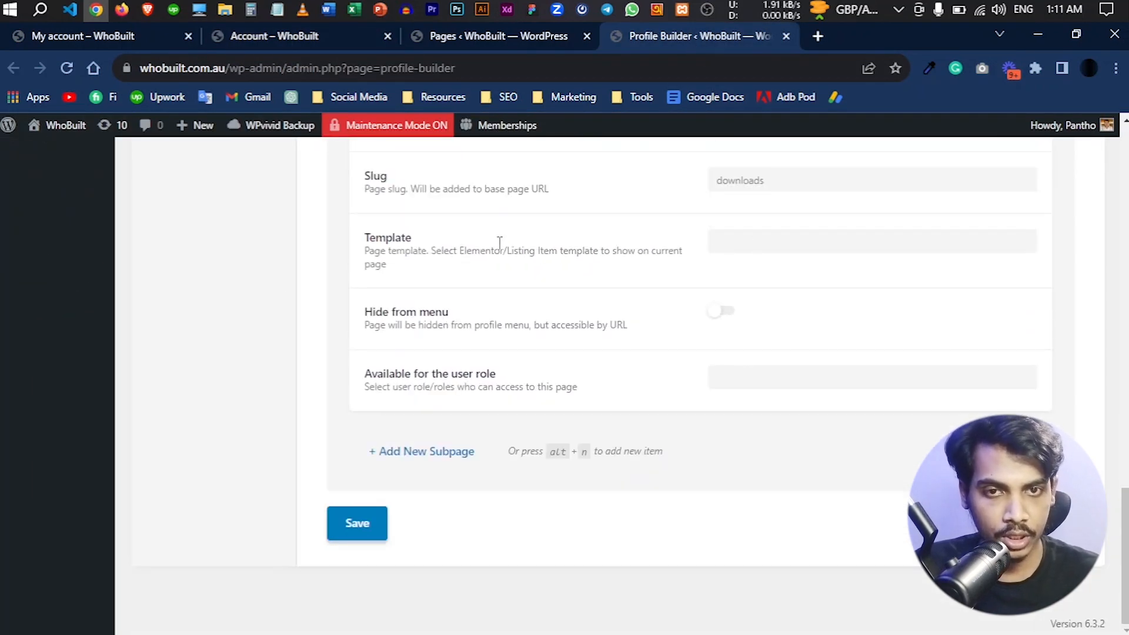
- Open the Elementor Saved Templates list in a new browser tab and switch to it
scroll(351, 423, "up", 12)
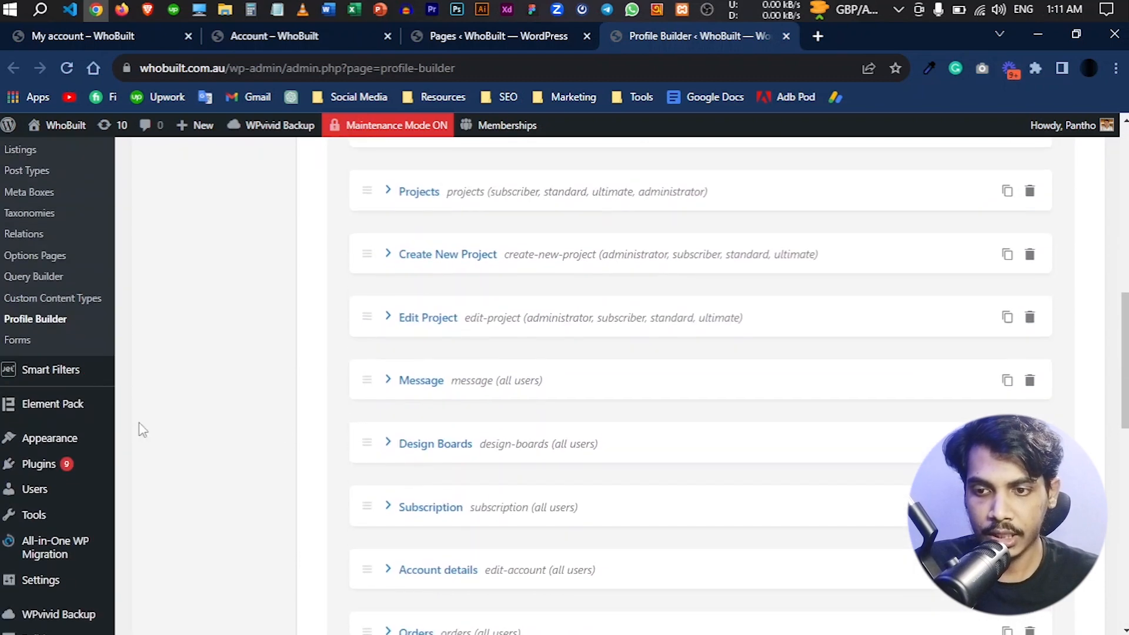
scroll(141, 431, "up", 4)
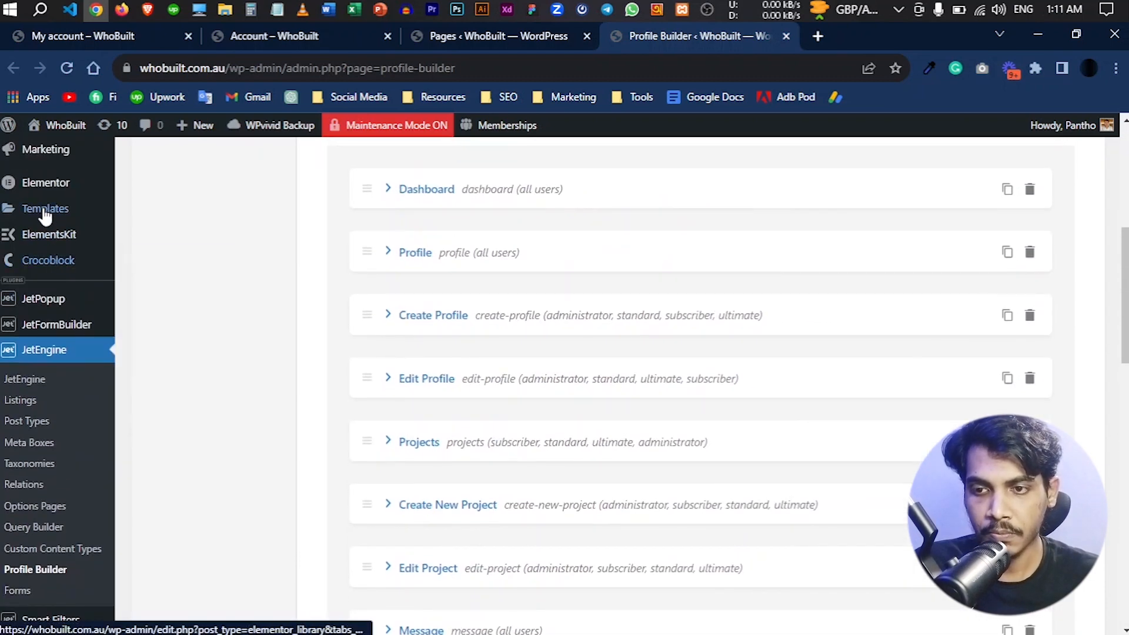
mouse_move(45, 216)
right_click(159, 213)
left_click(197, 225)
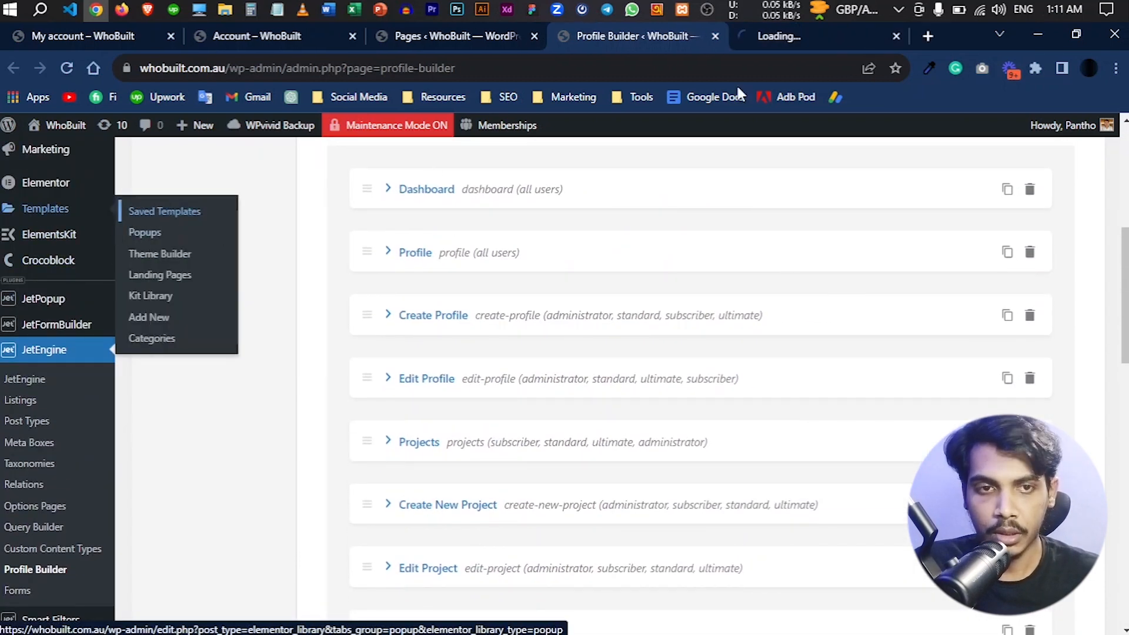
left_click(776, 35)
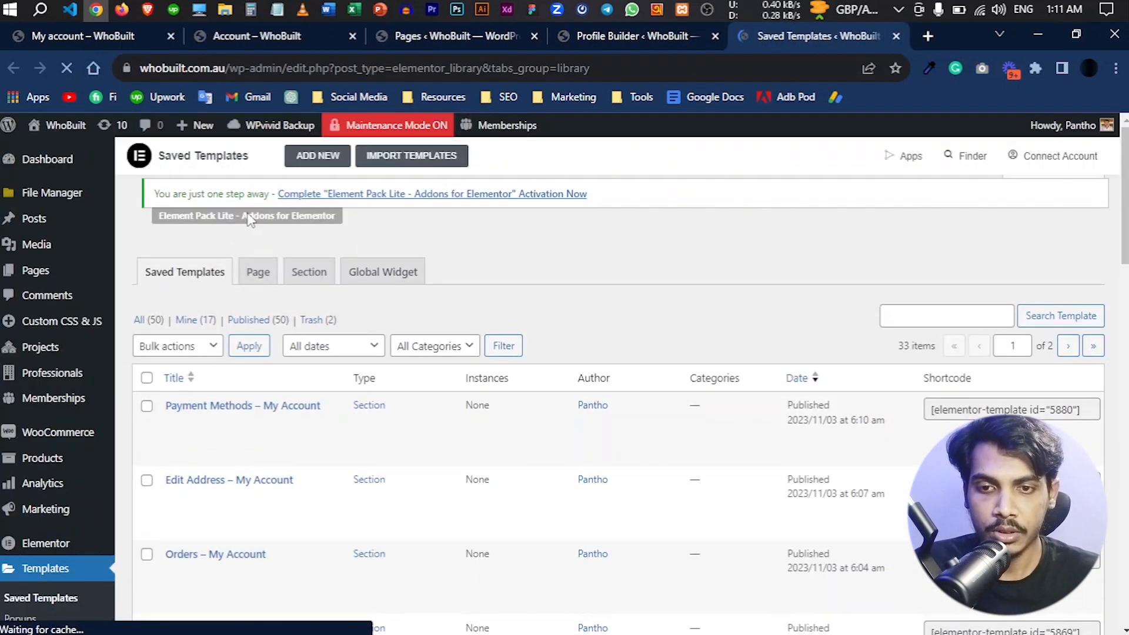
- Create a new Elementor template of type Section named Downloads
left_click(316, 168)
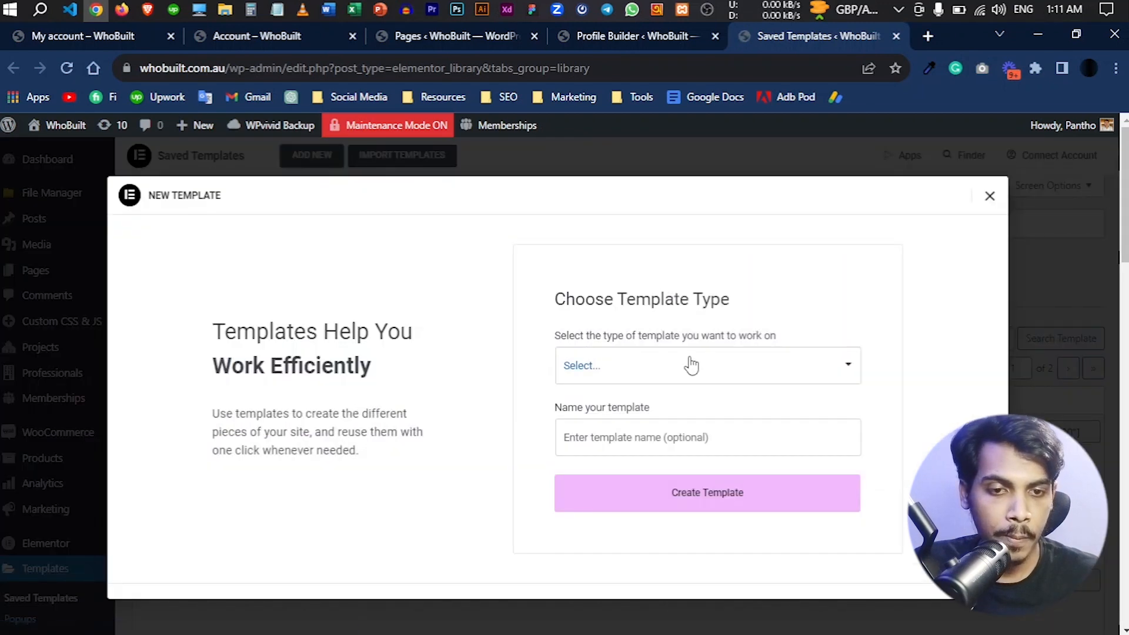
left_click(690, 365)
left_click(655, 558)
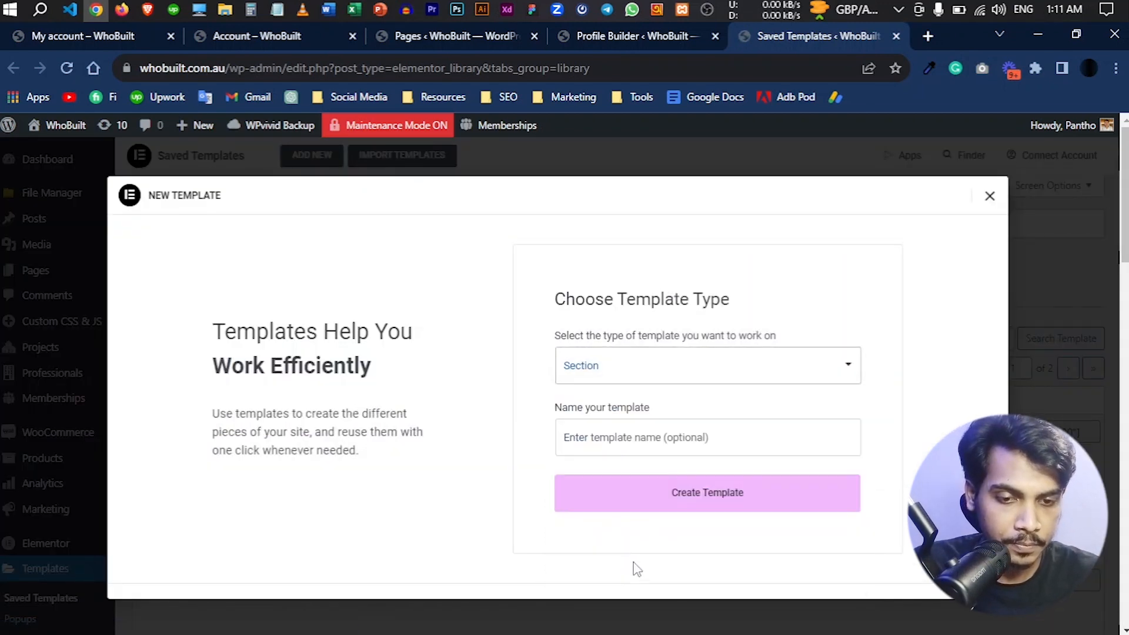
left_click(600, 448)
type("Downloads")
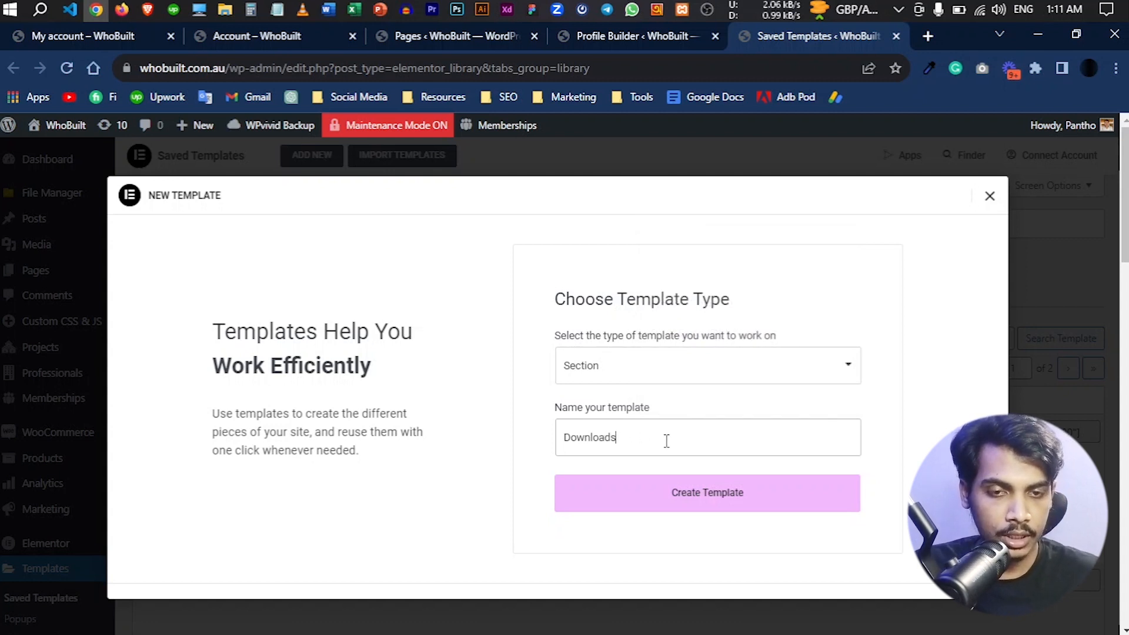
left_click(682, 496)
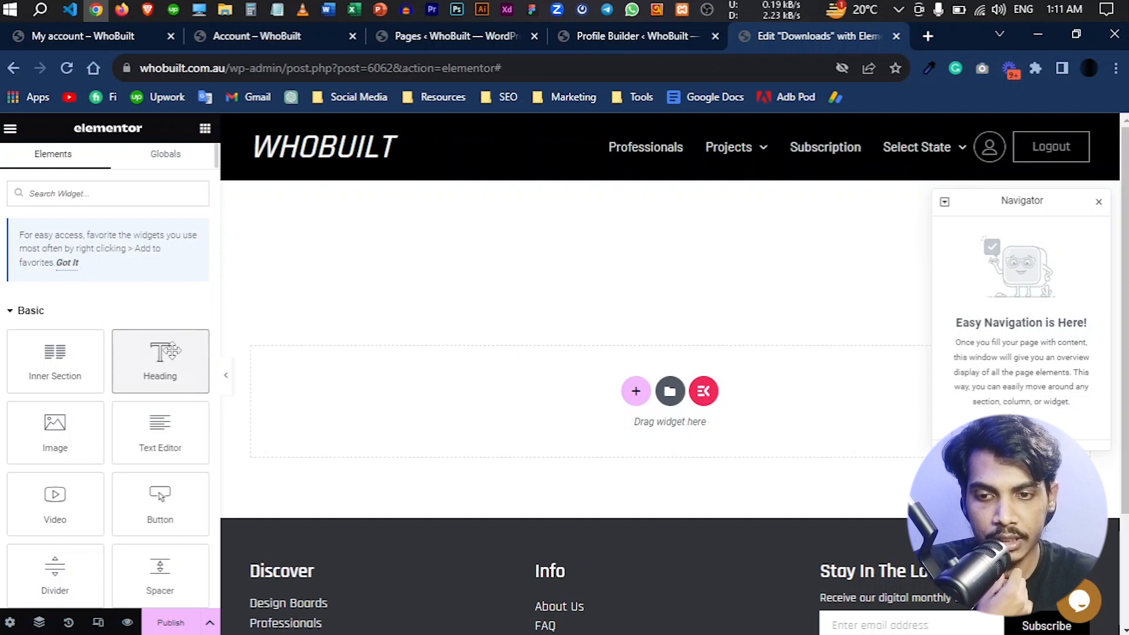
- Add a Heading widget reading Downloads with HTML tag H3 to the template and publish it
left_click_drag(167, 356, 352, 385)
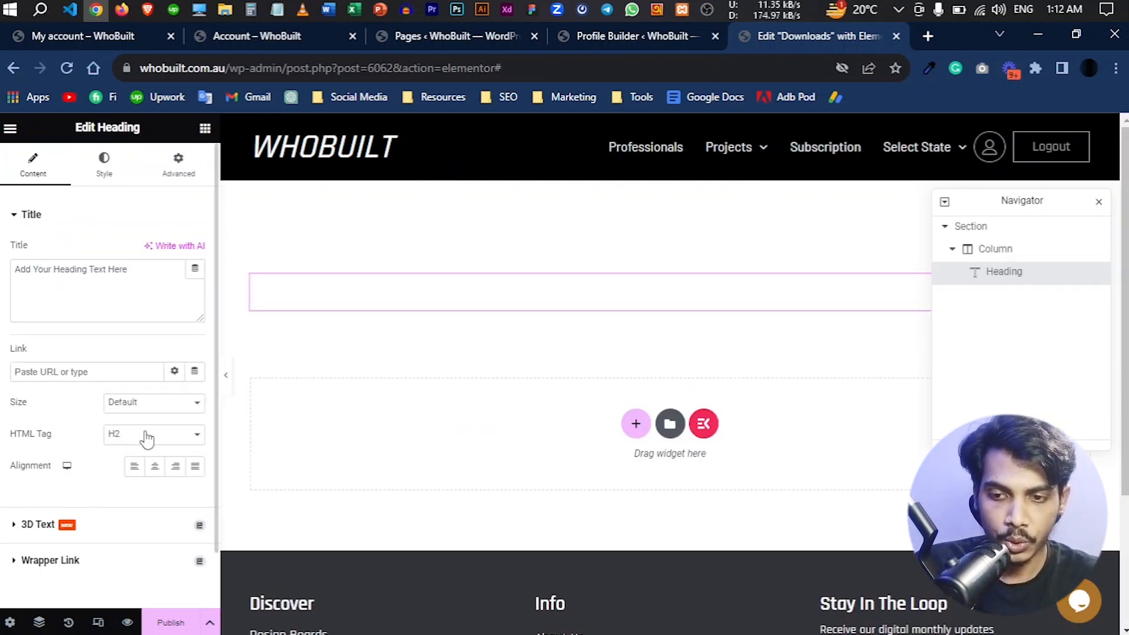
left_click_drag(151, 269, 14, 269)
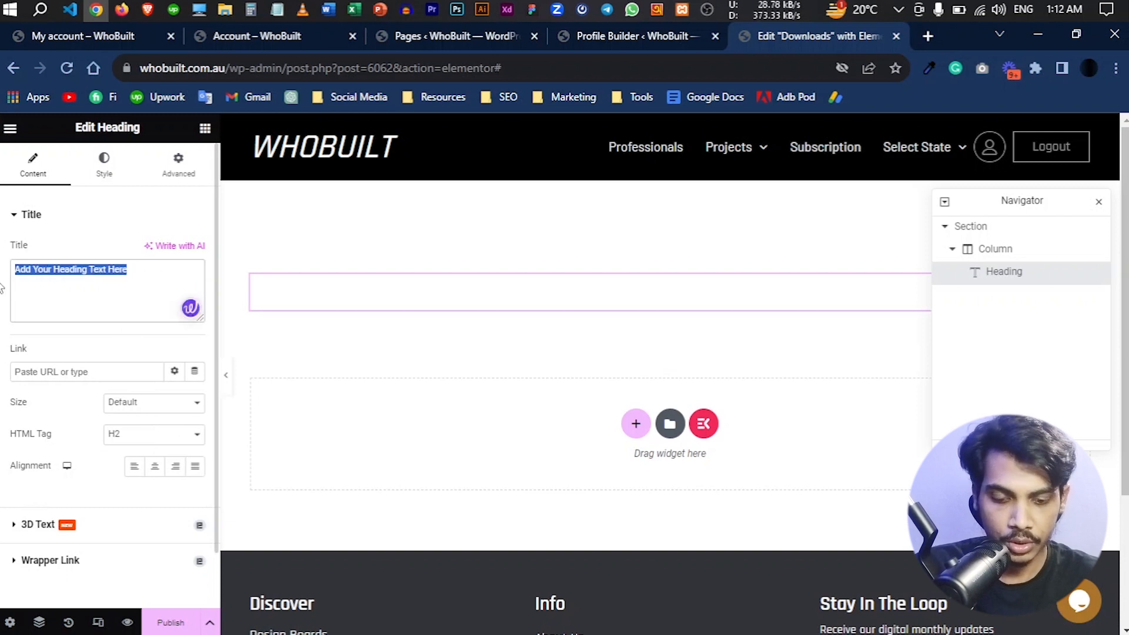
type("Downloads")
left_click(128, 435)
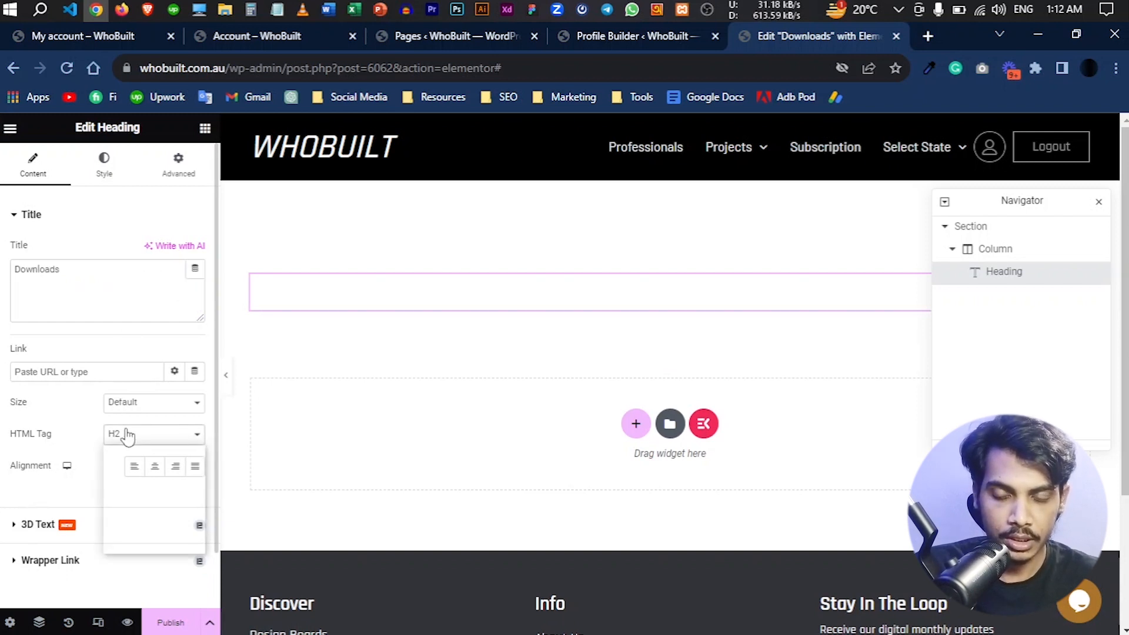
left_click(126, 477)
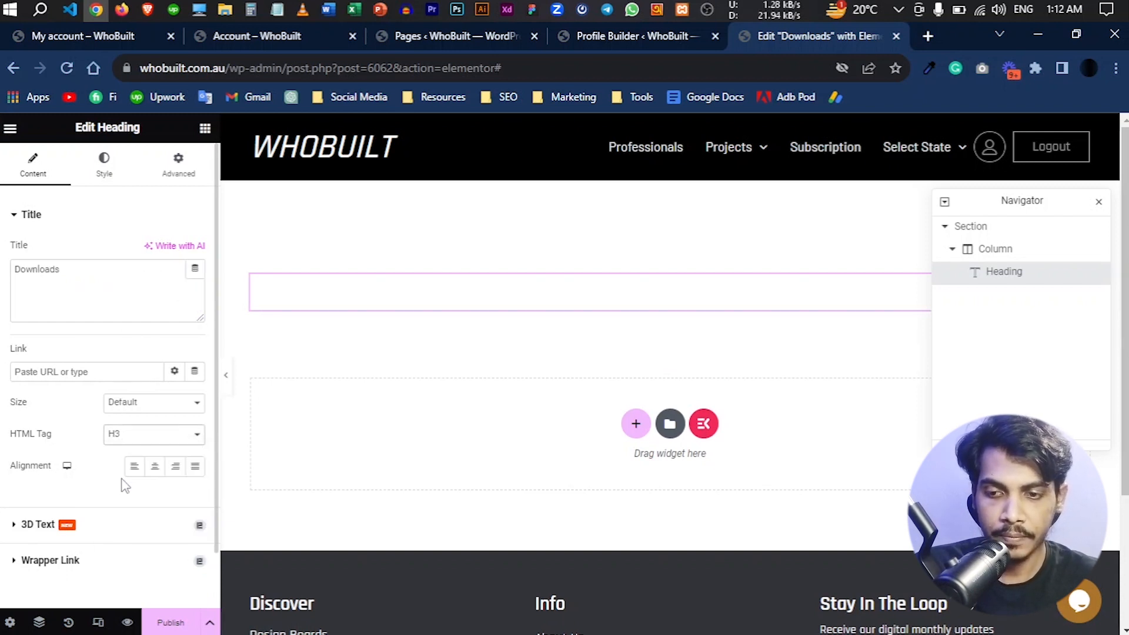
left_click(168, 627)
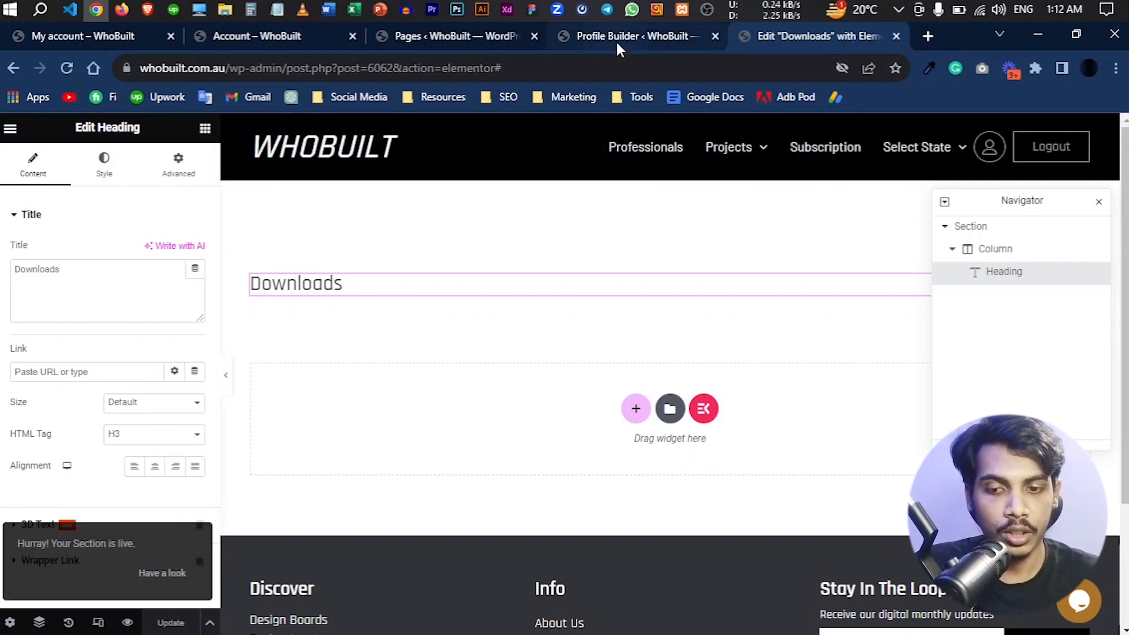
- Assign the Downloads template to the Downloads subpage in Profile Builder and save the settings
left_click(616, 43)
scroll(588, 395, "down", 10)
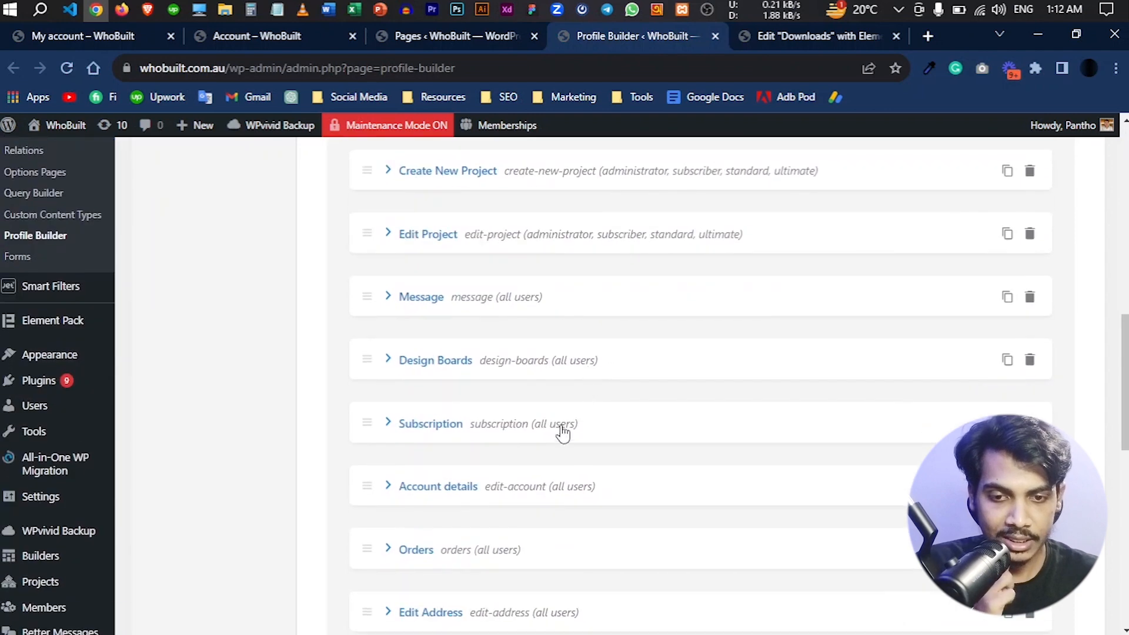
scroll(530, 441, "down", 1)
scroll(763, 486, "down", 2)
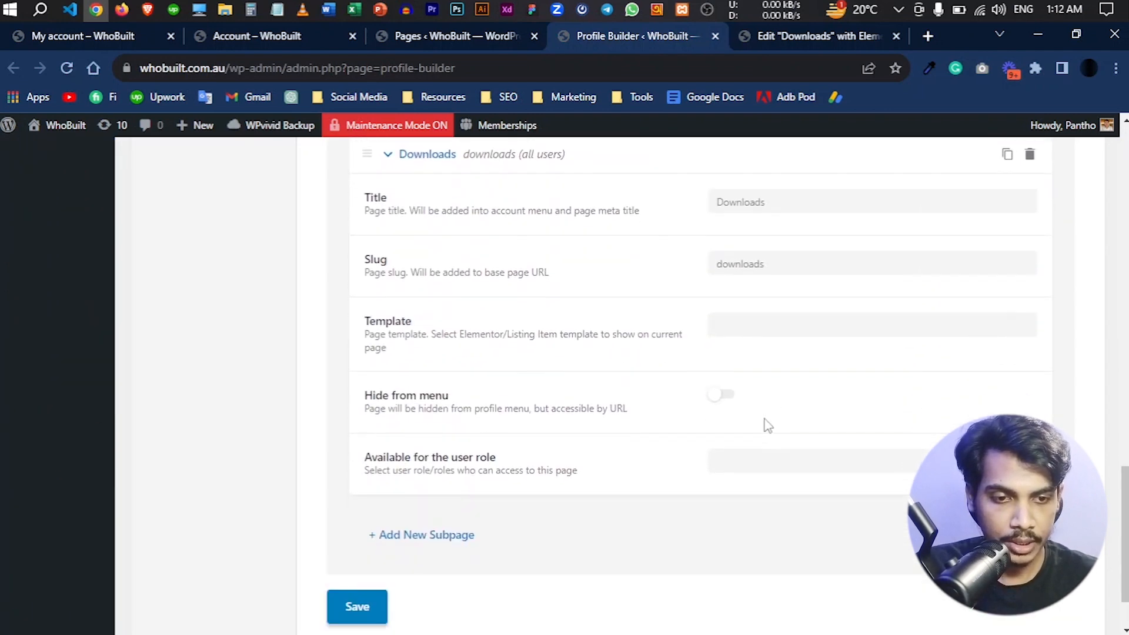
left_click(753, 324)
type("Downloads")
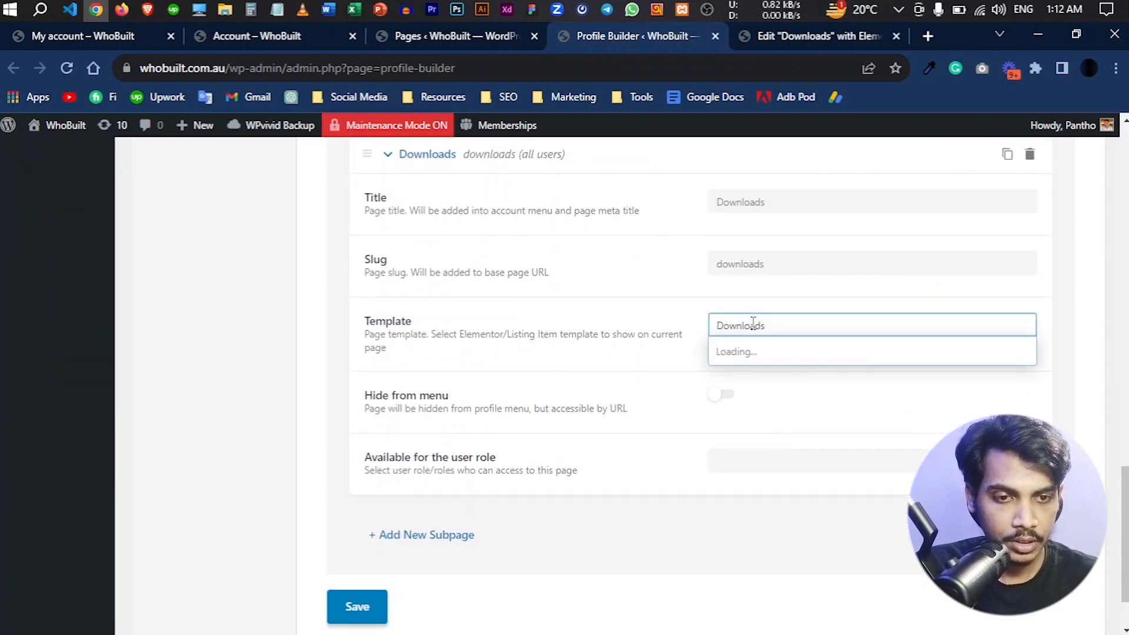
left_click(799, 355)
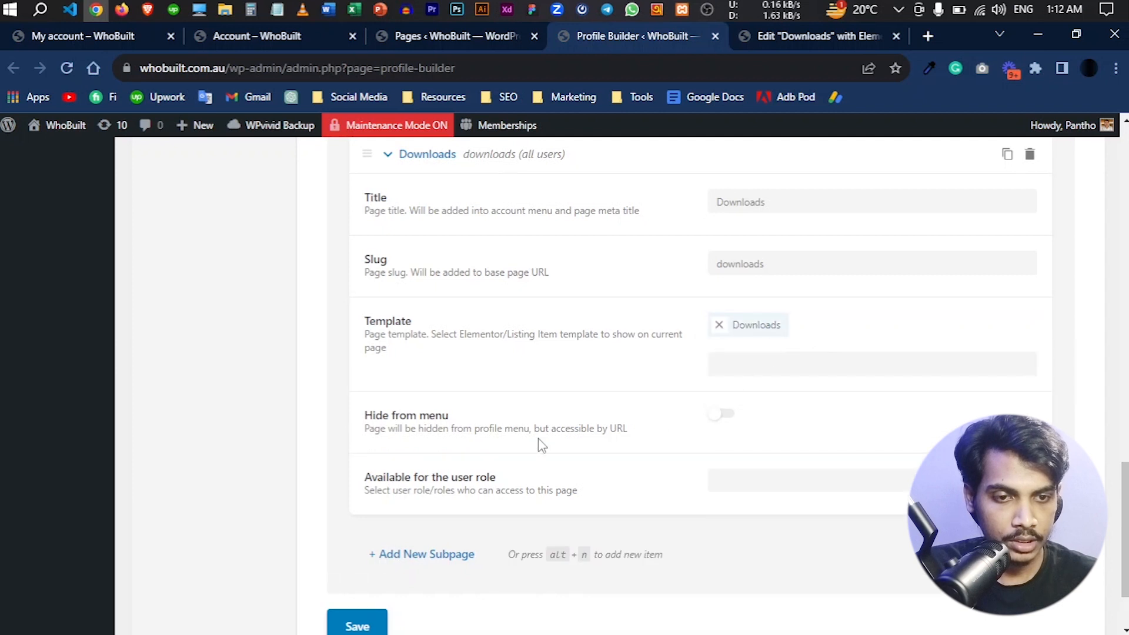
scroll(541, 445, "down", 2)
left_click(355, 522)
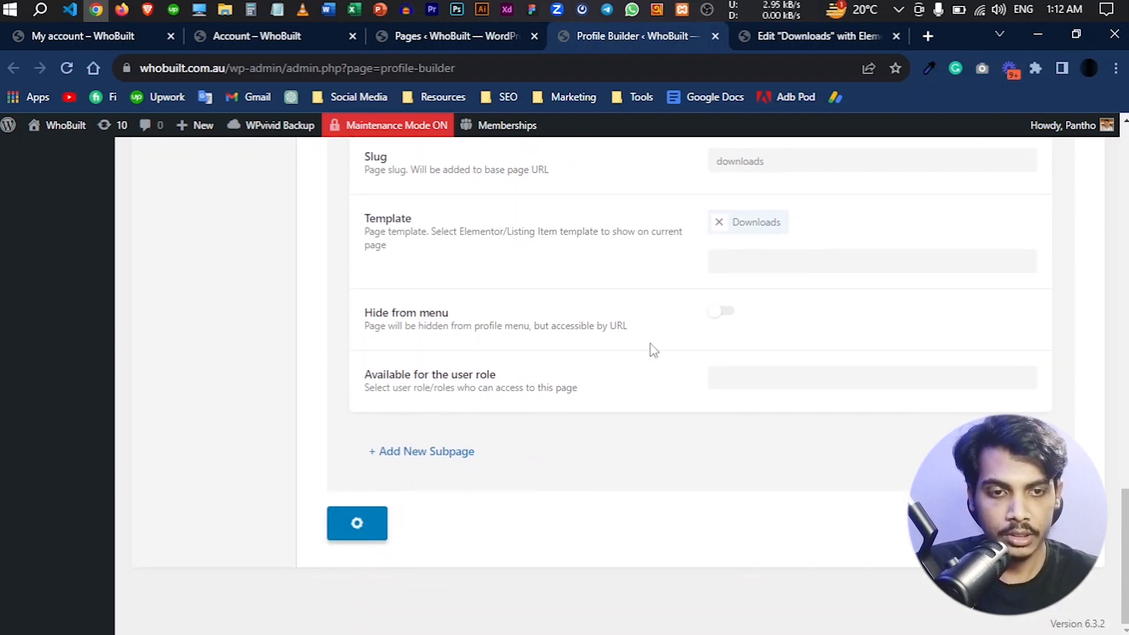
- Reload the custom account page's Downloads section and check the template's heading
left_click(269, 36)
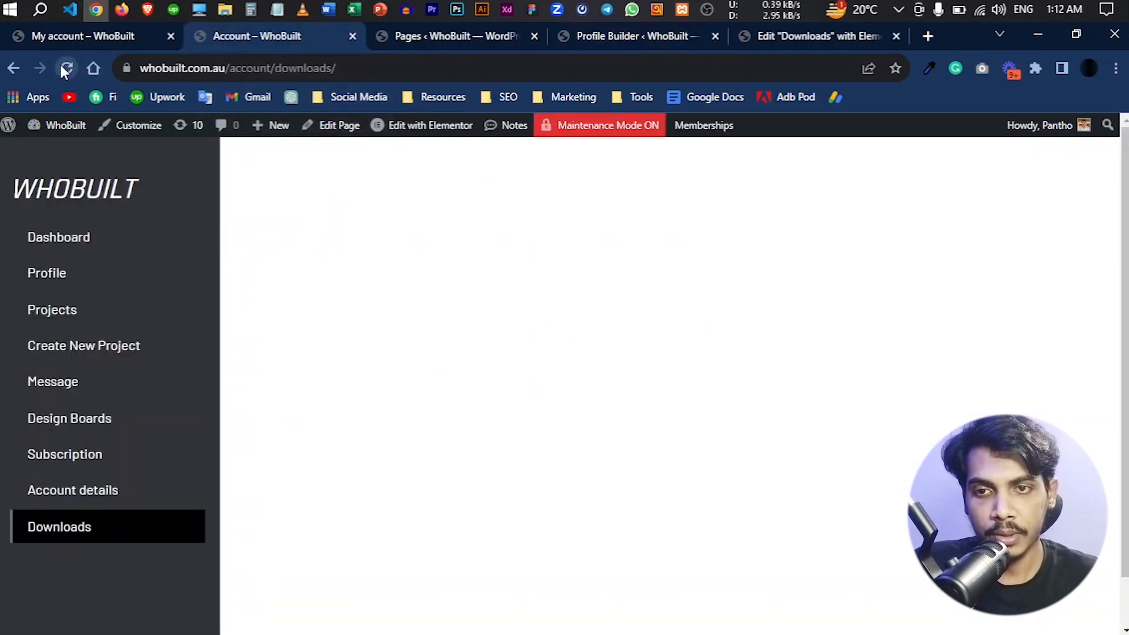
left_click(66, 68)
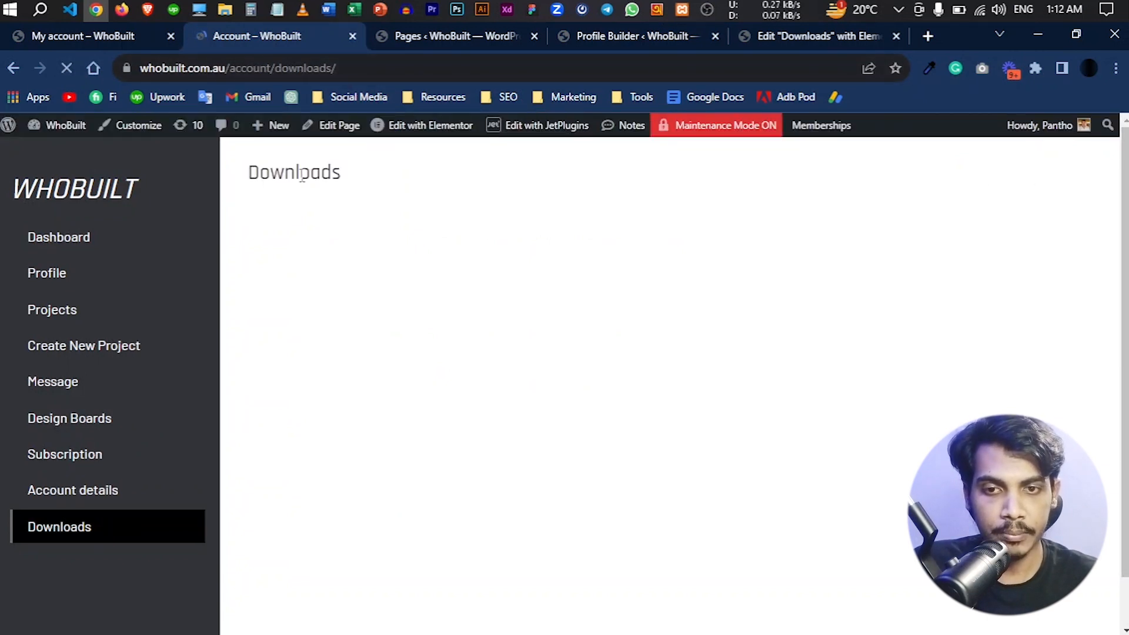
double_click(354, 176)
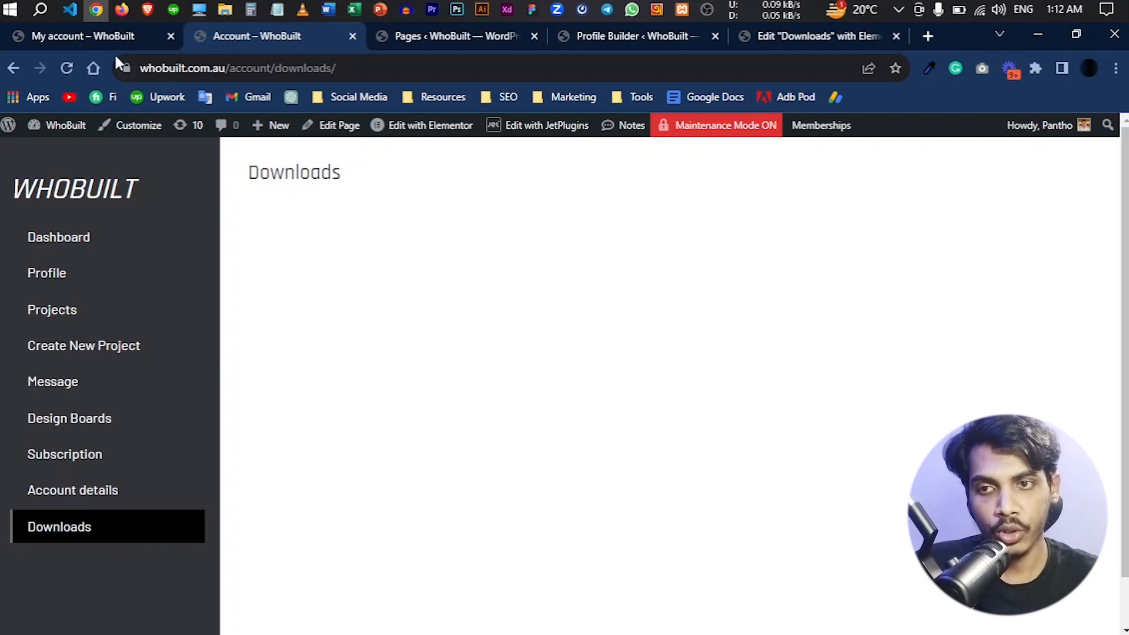
- Compare the WooCommerce My account downloads content with the Downloads template and the custom account page's content area
left_click(87, 36)
left_click(457, 343)
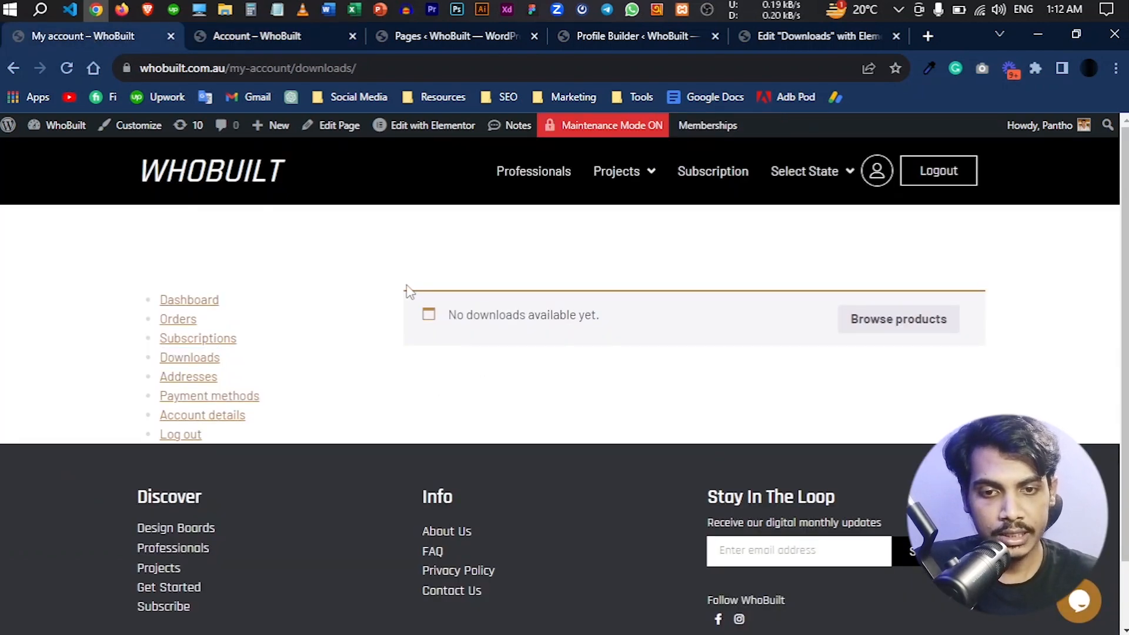
left_click_drag(436, 301, 649, 340)
left_click(758, 36)
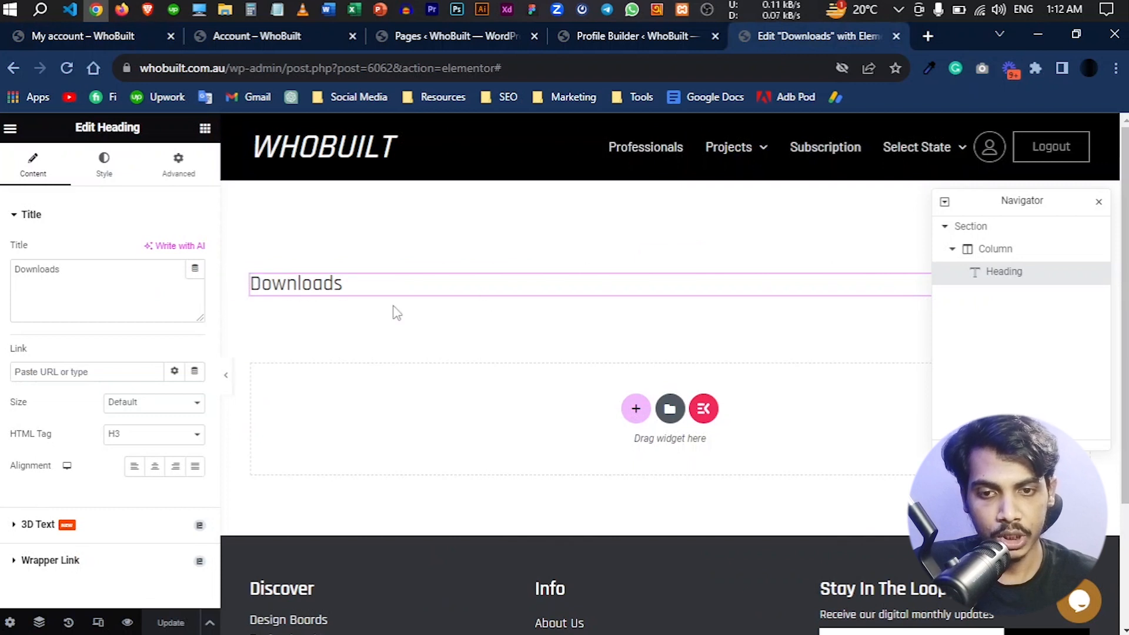
left_click(263, 37)
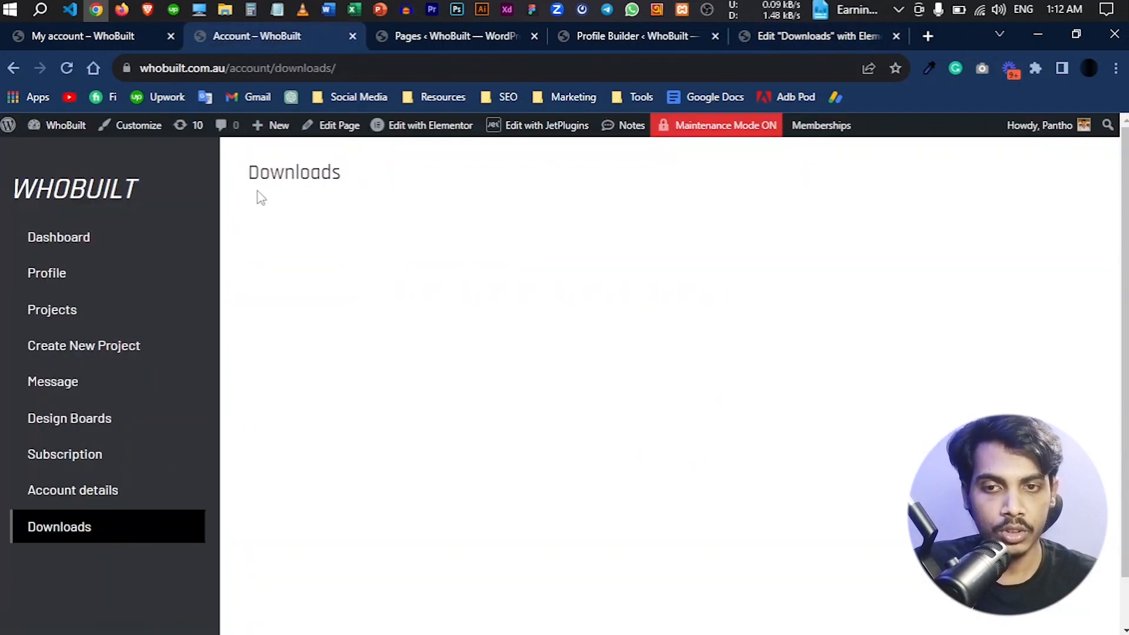
left_click_drag(257, 189, 932, 429)
left_click(782, 392)
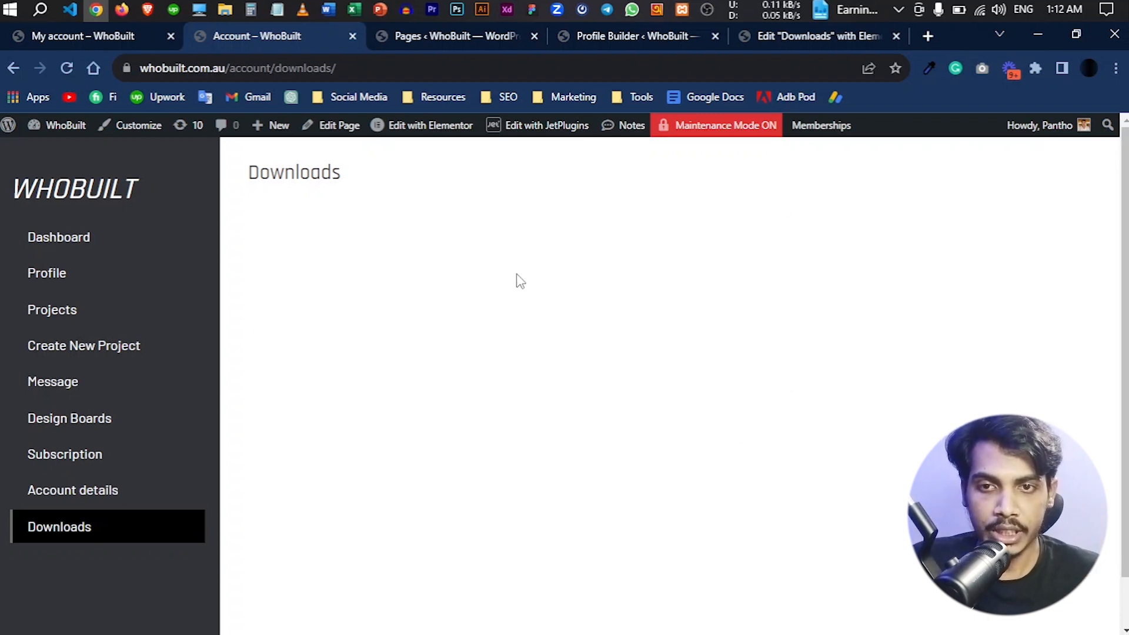
- Browse the Elementor widget library in the Downloads template for a way to show the downloads content
left_click(781, 37)
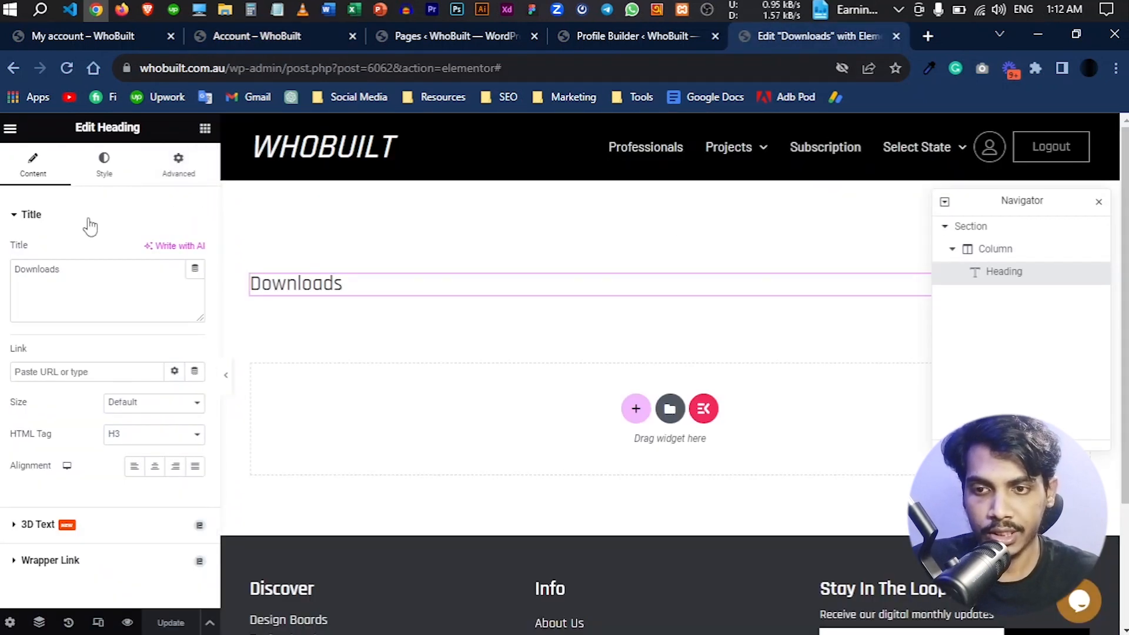
left_click(204, 128)
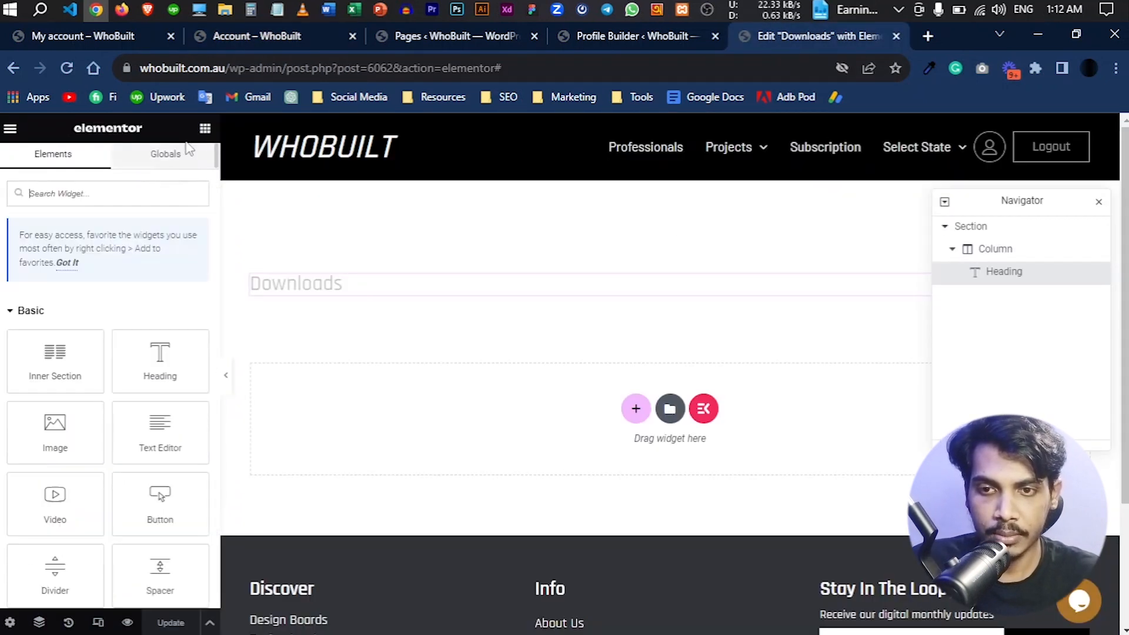
left_click(65, 310)
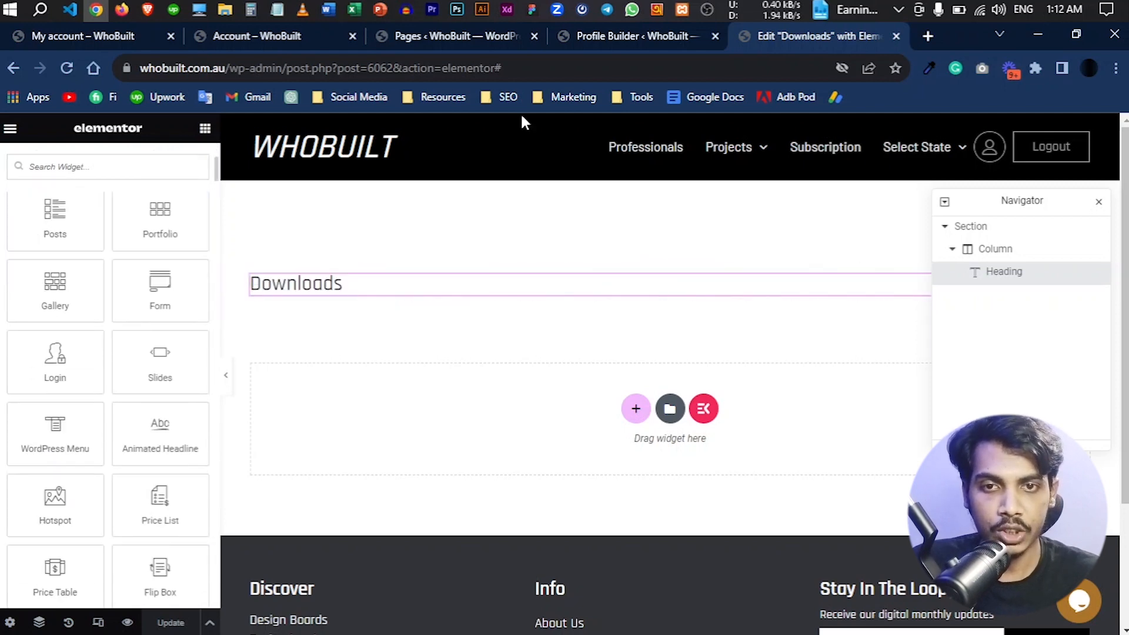
- Open the Woo Page Builder templates list and check its existing templates against the WooCommerce My account downloads page
left_click(468, 37)
scroll(153, 312, "up", 1)
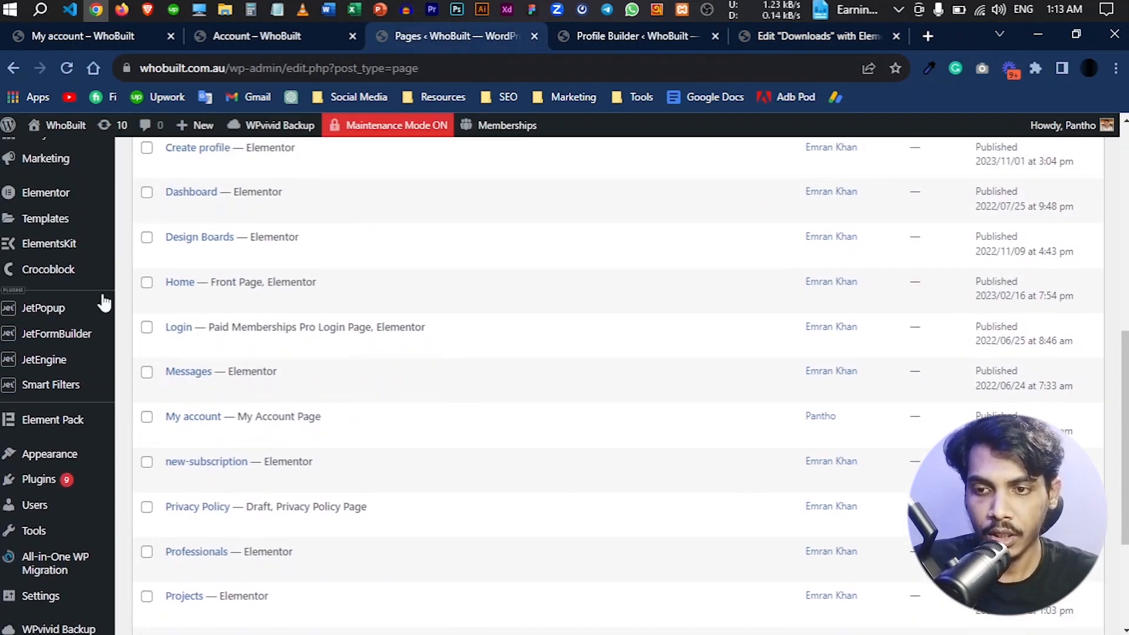
mouse_move(101, 282)
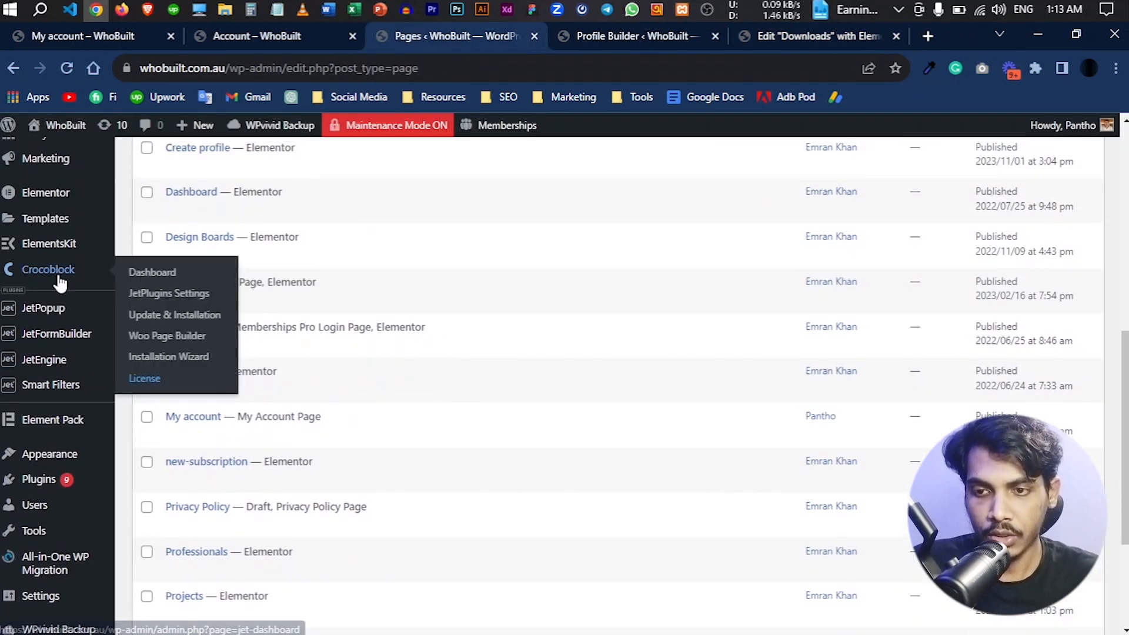
left_click(194, 347)
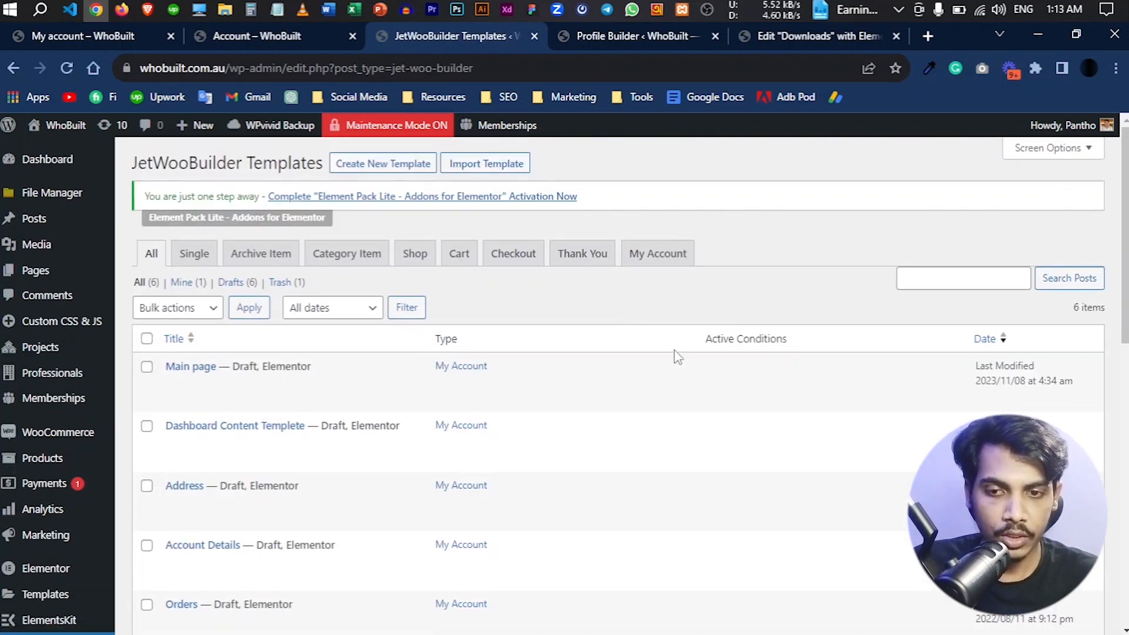
scroll(315, 400, "down", 4)
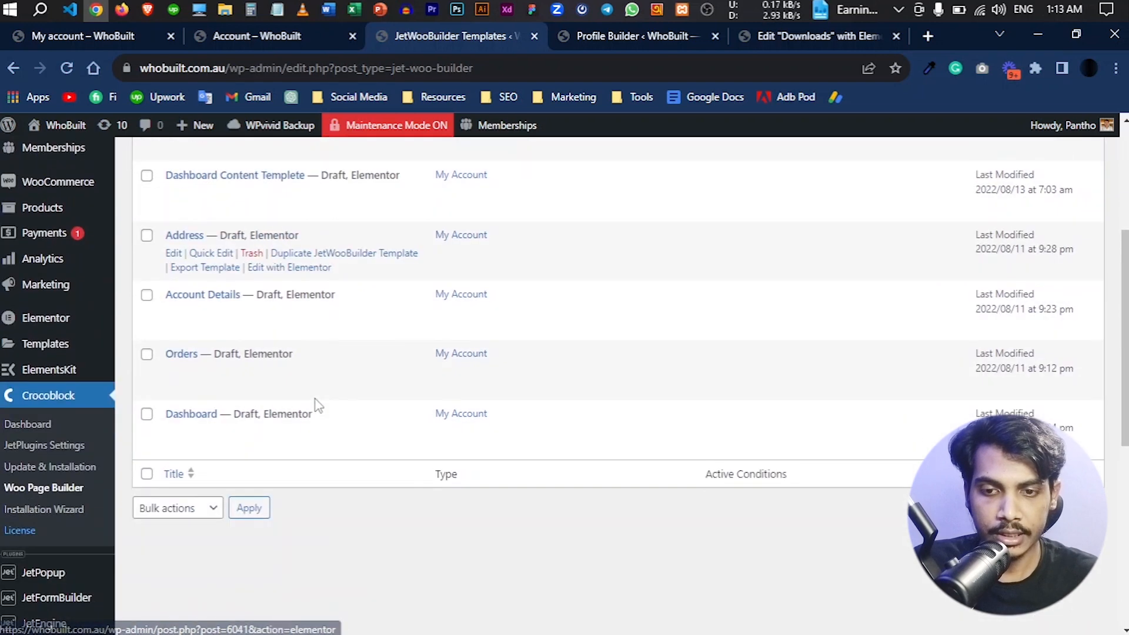
scroll(525, 388, "up", 3)
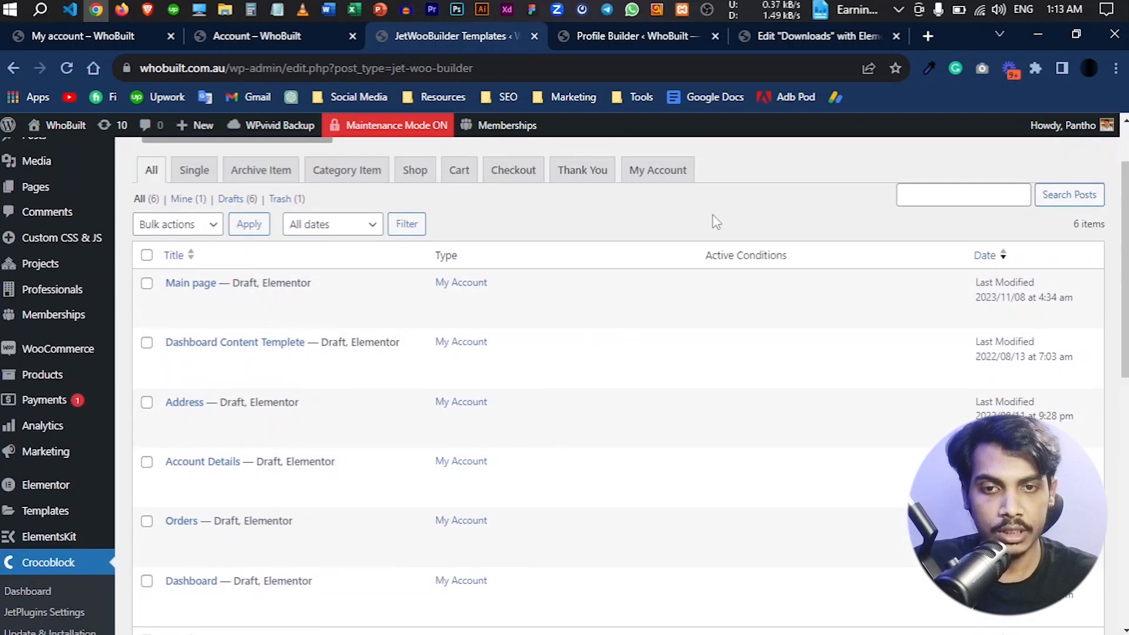
left_click(80, 41)
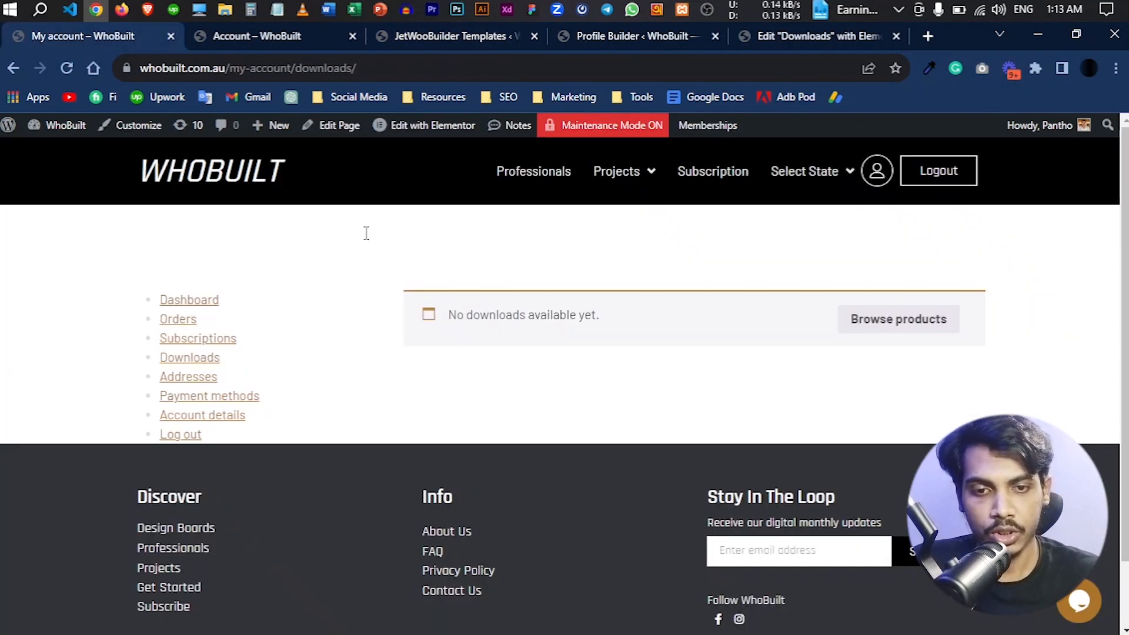
left_click(459, 34)
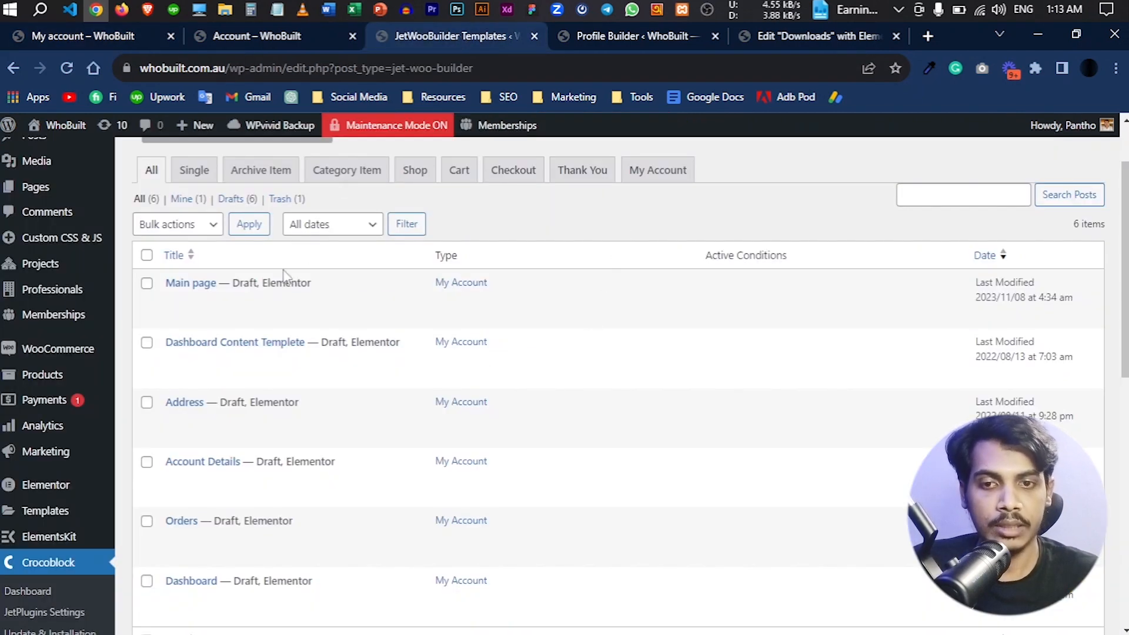
- Filter the JetWooBuilder templates to My Account and create a My Account template named "Test"
scroll(663, 230, "up", 2)
left_click(684, 257)
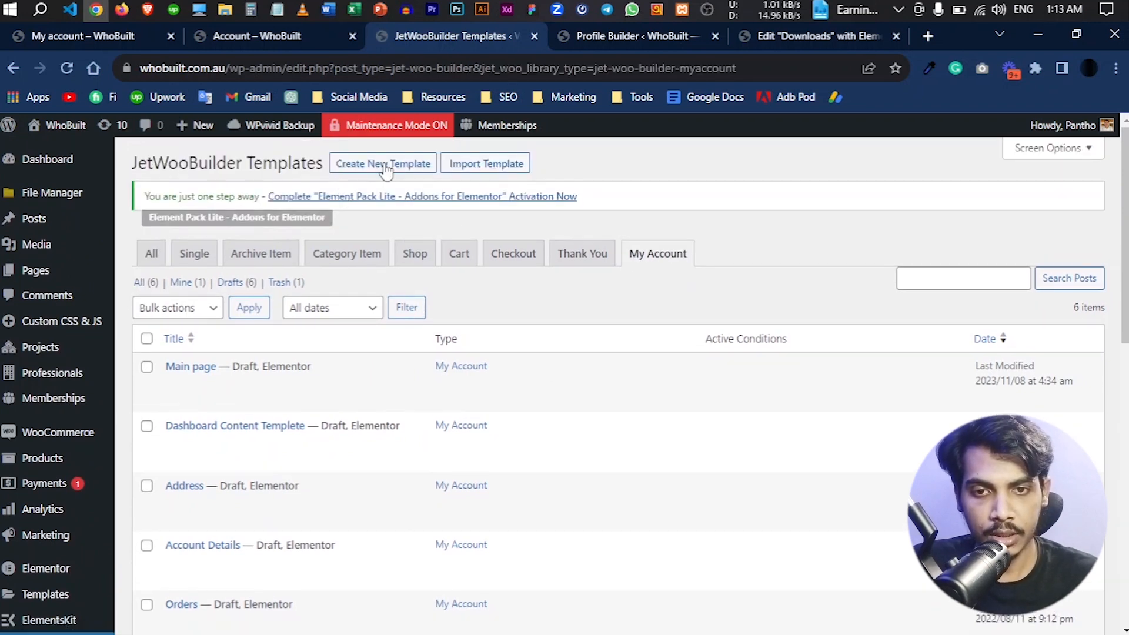
left_click(384, 164)
left_click(519, 349)
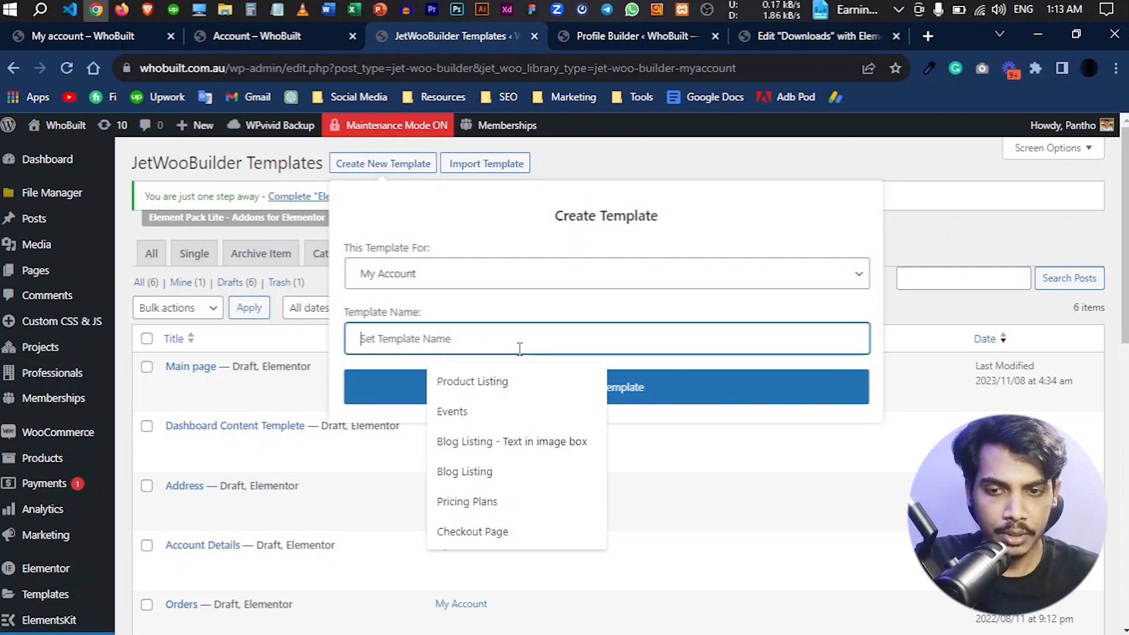
type("Test")
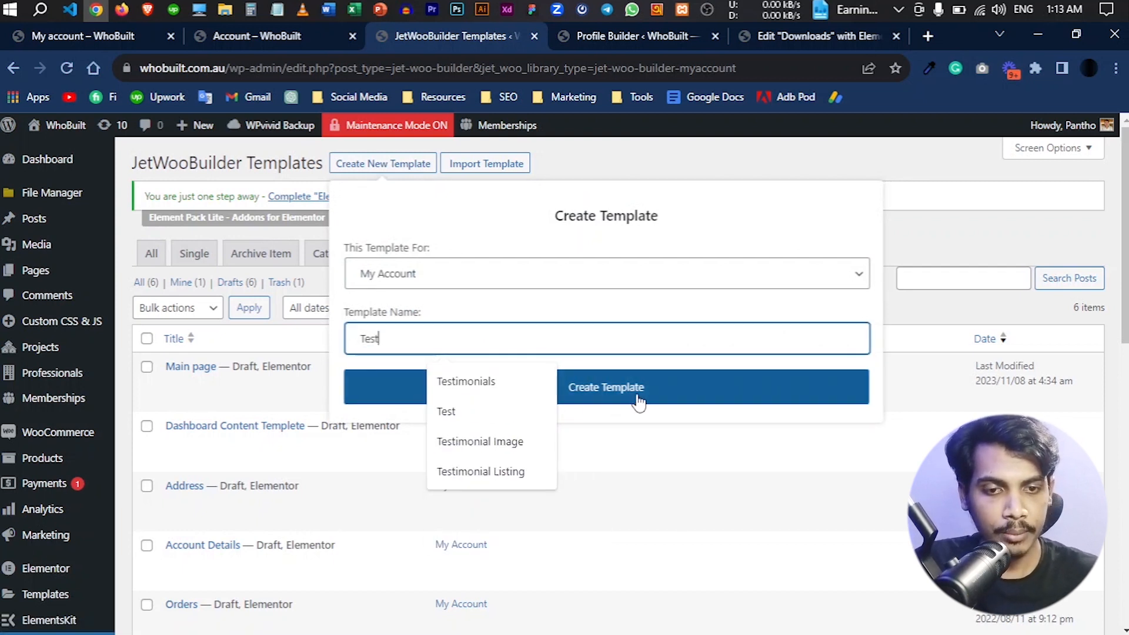
left_click(640, 402)
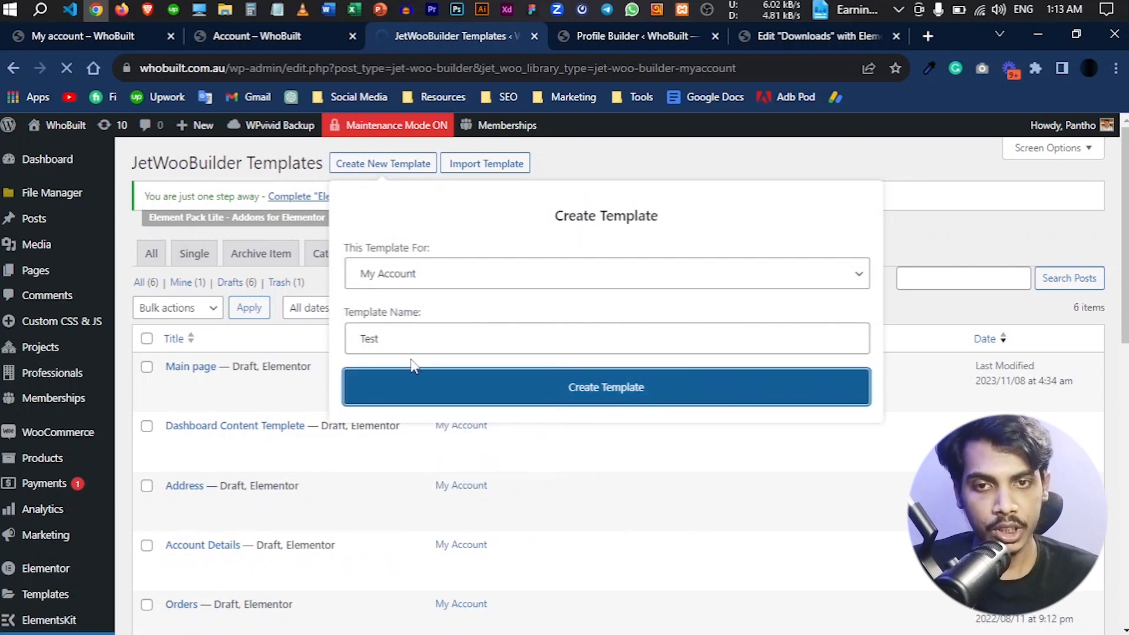
- Compare the widgets offered in the Test template with those in the Downloads template, and check the custom account page's Downloads section
left_click(796, 38)
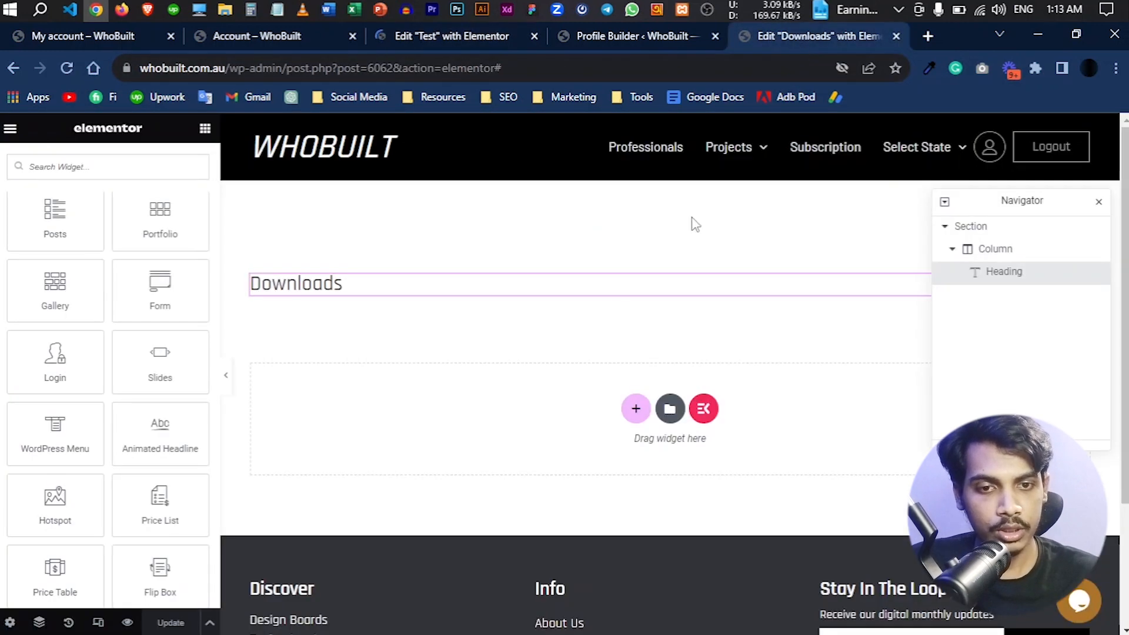
left_click(456, 36)
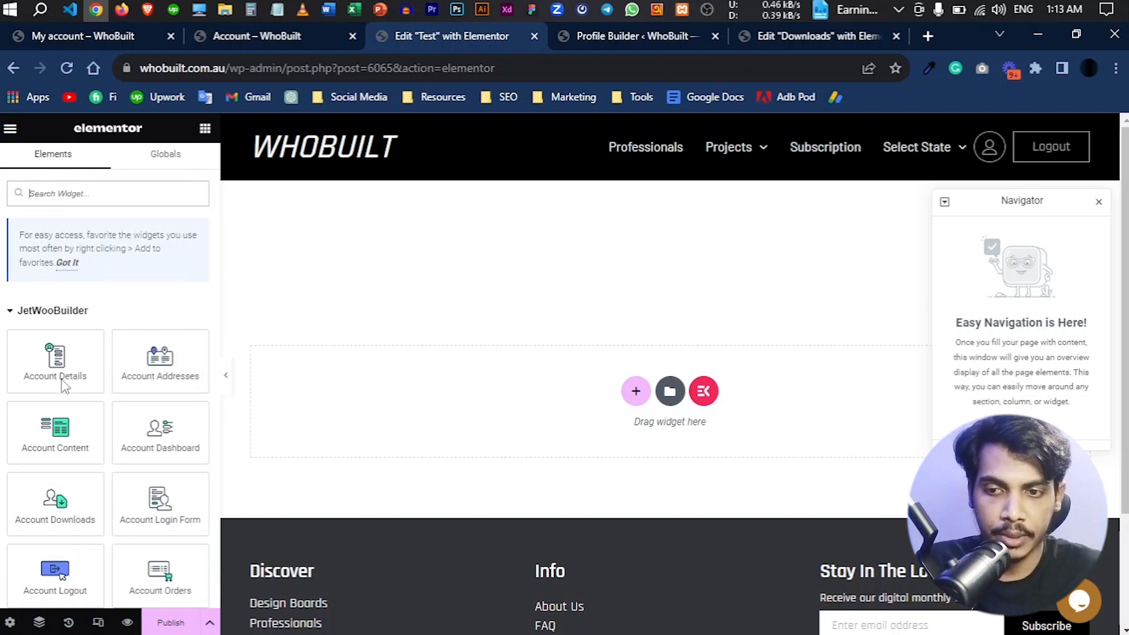
scroll(59, 357, "down", 1)
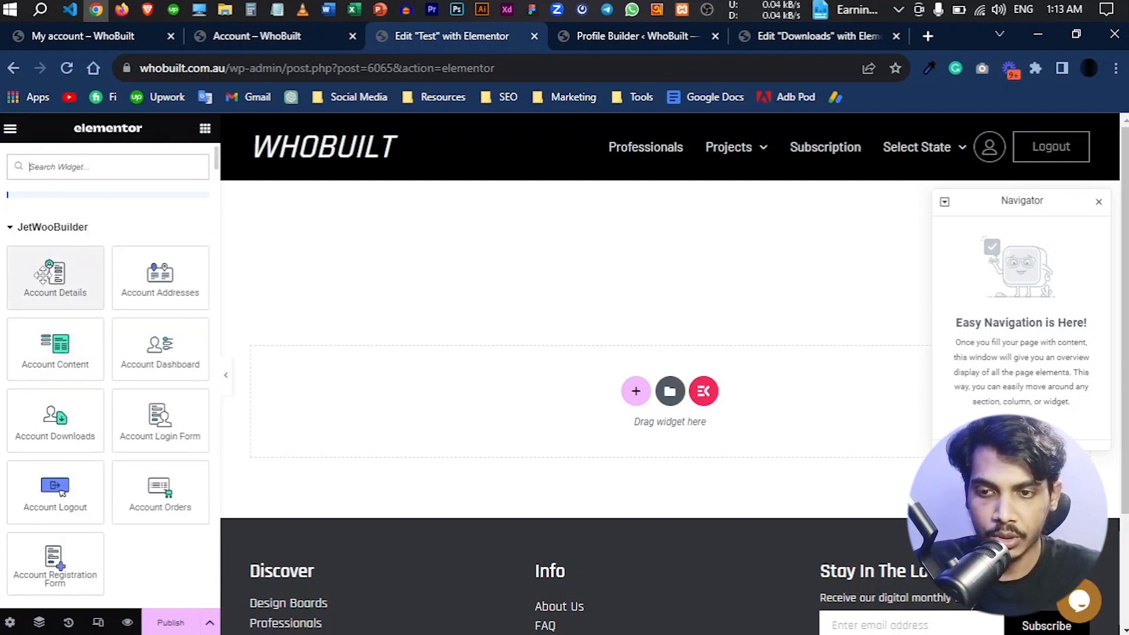
left_click(818, 36)
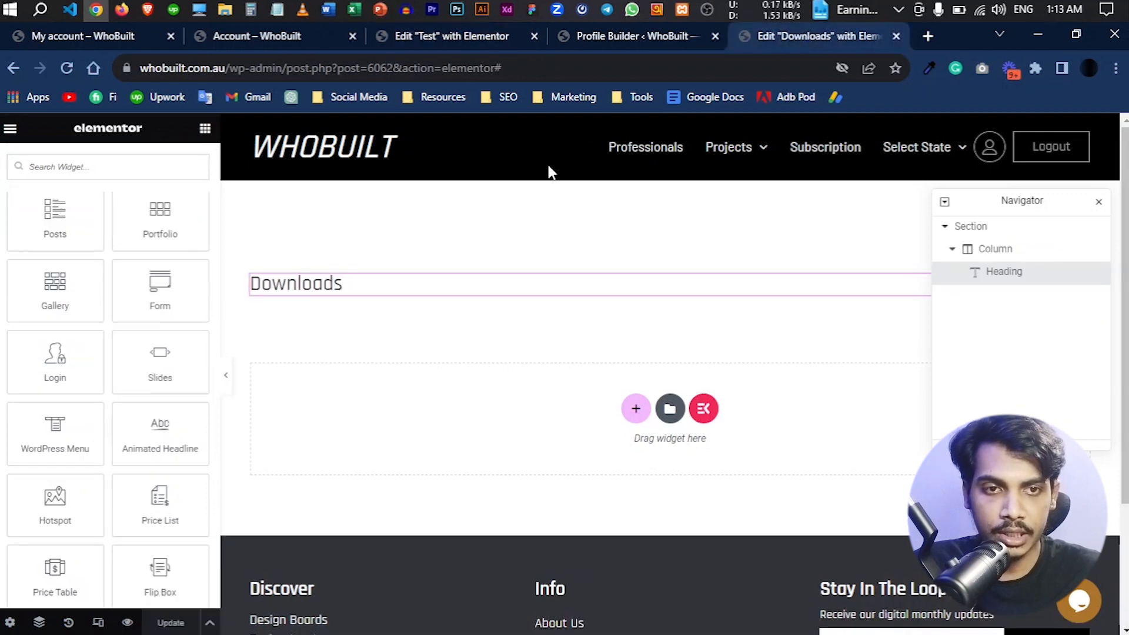
scroll(100, 383, "up", 4)
scroll(106, 398, "down", 12)
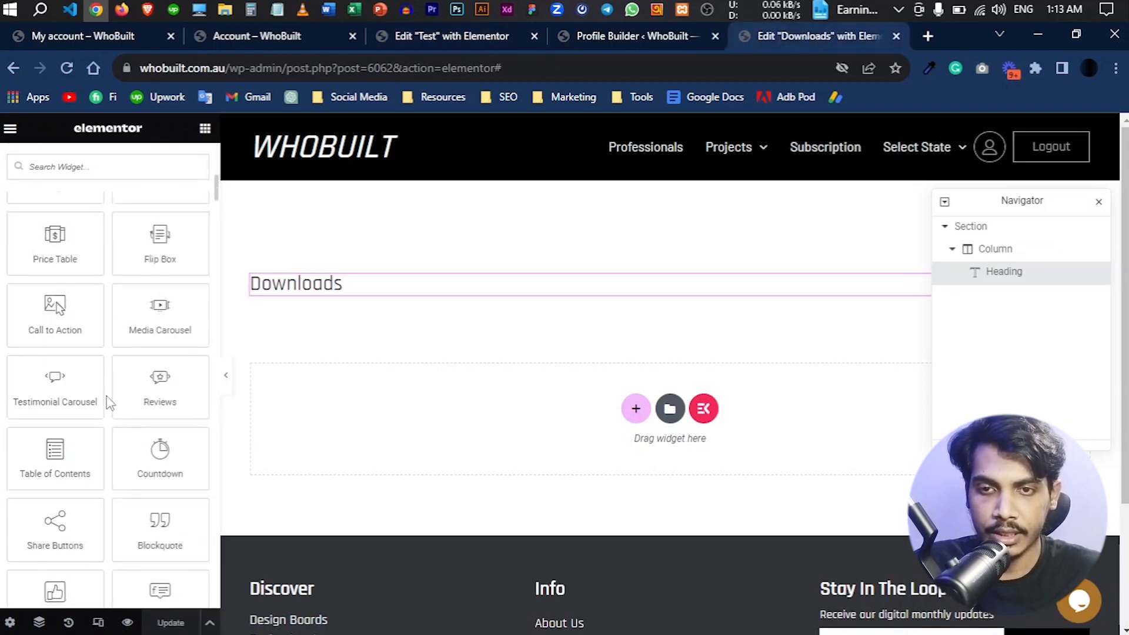
left_click(256, 36)
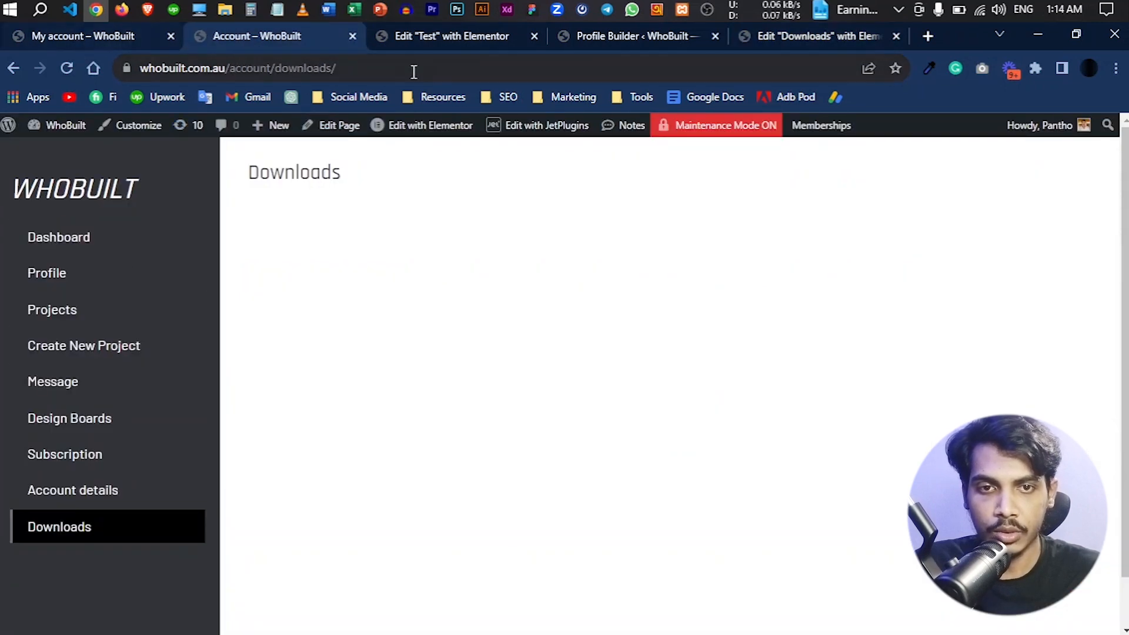
- Add the Account Downloads widget to the Test template and compare it with the WooCommerce My account downloads content
left_click(428, 41)
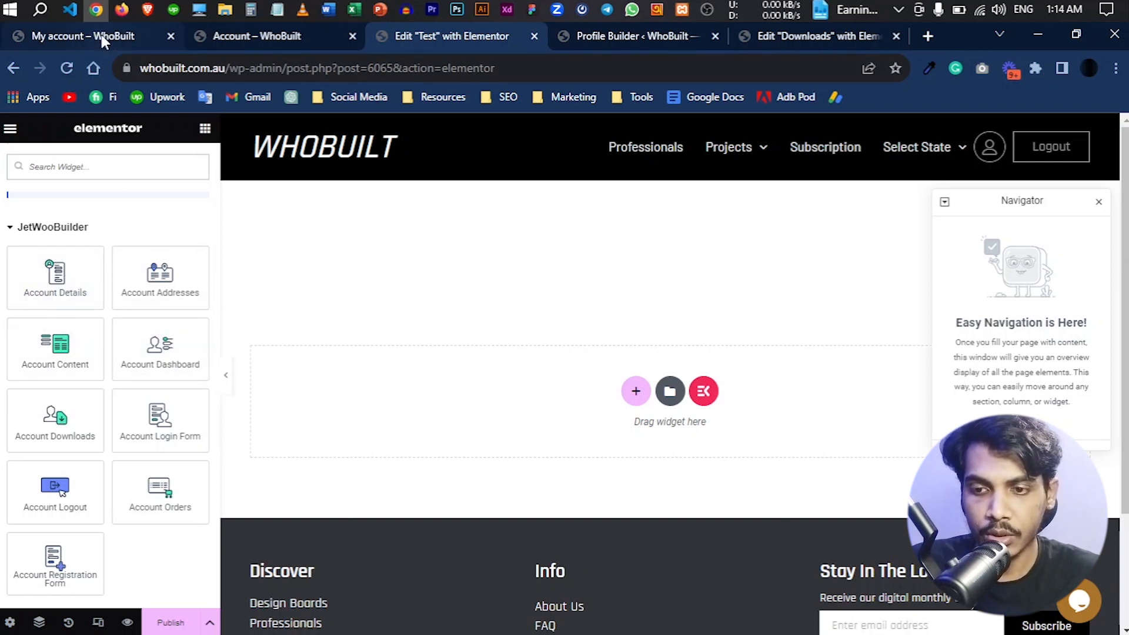
scroll(138, 403, "down", 2)
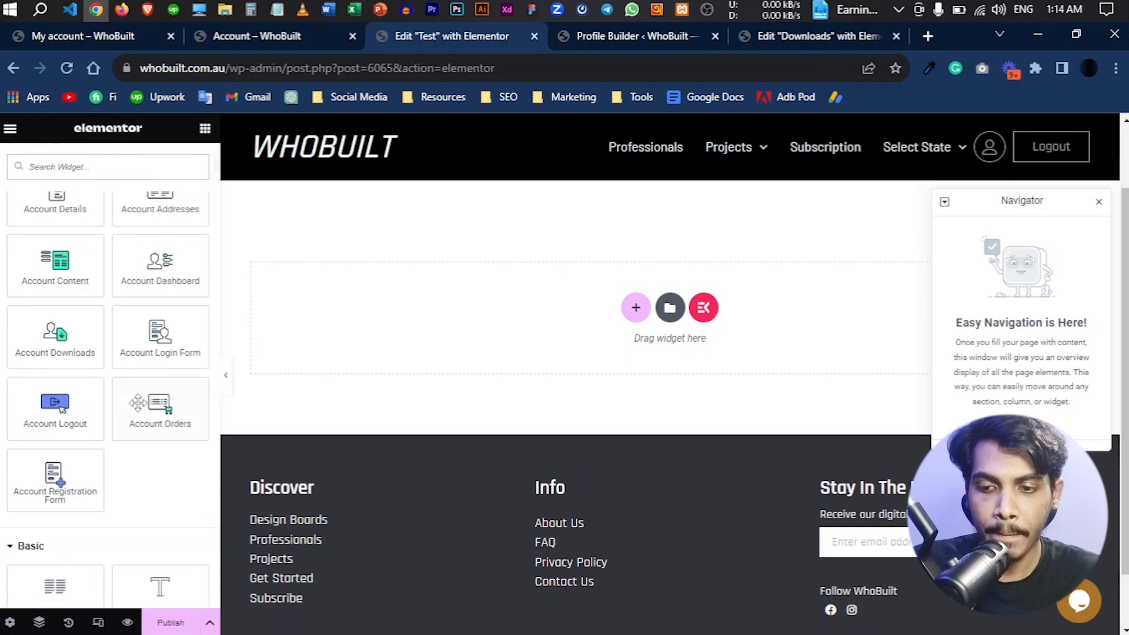
scroll(139, 403, "up", 4)
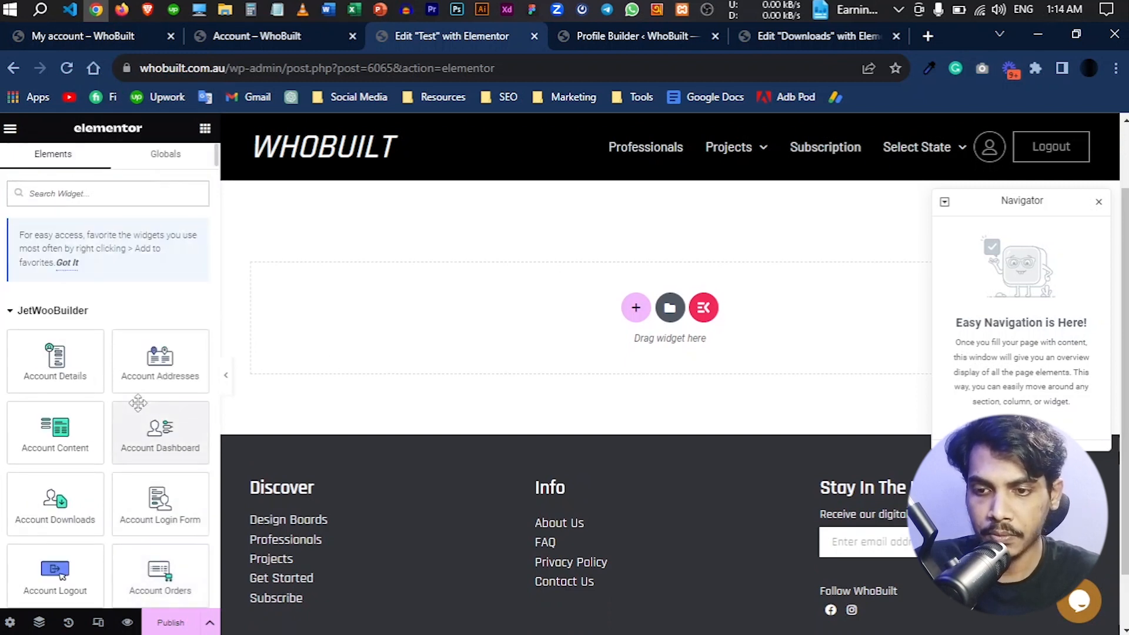
scroll(138, 402, "down", 2)
scroll(138, 403, "down", 2)
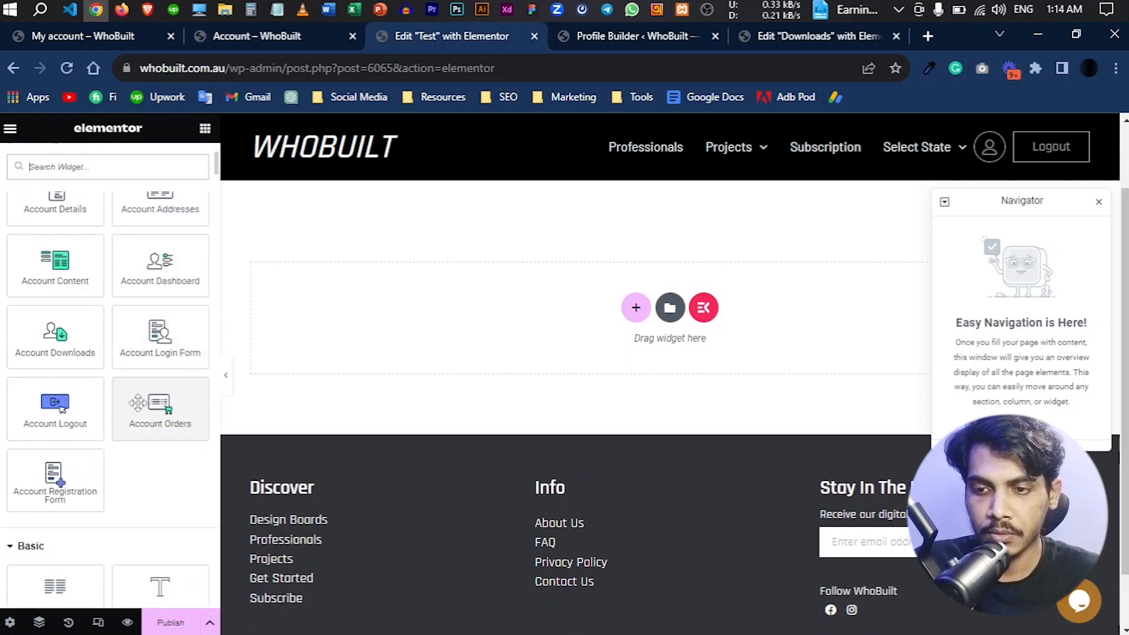
left_click_drag(73, 352, 700, 214)
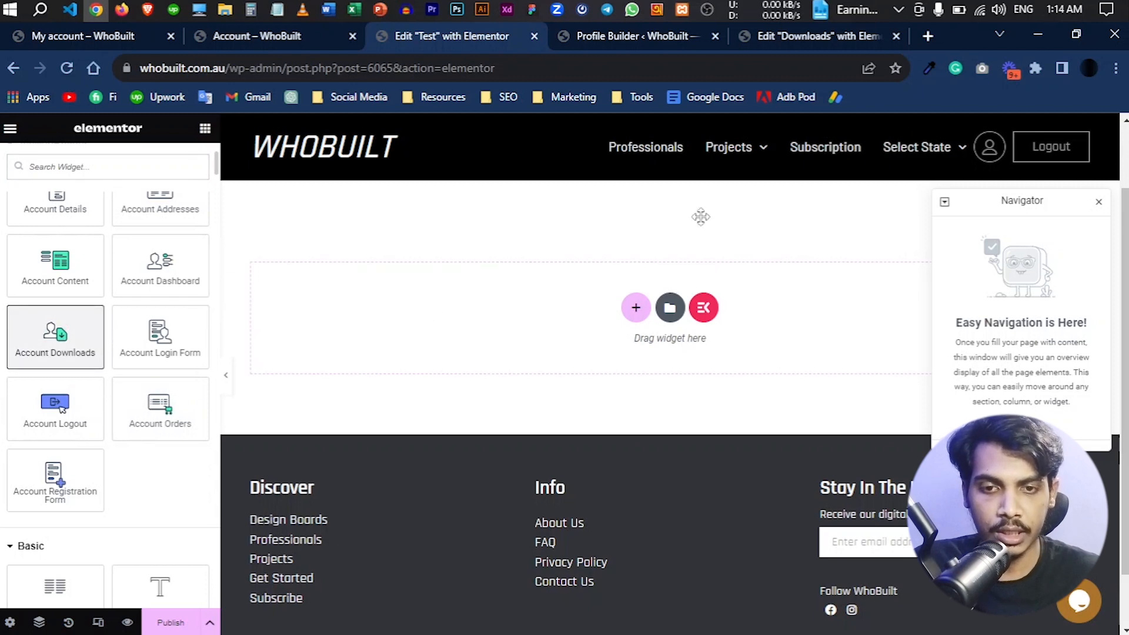
left_click(130, 39)
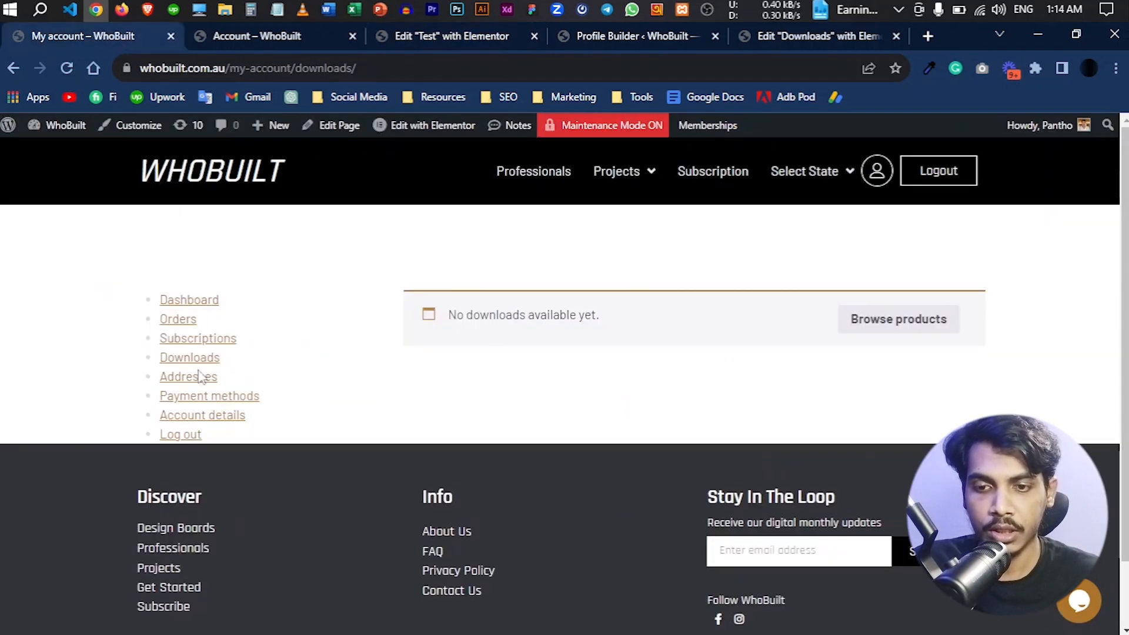
left_click(444, 36)
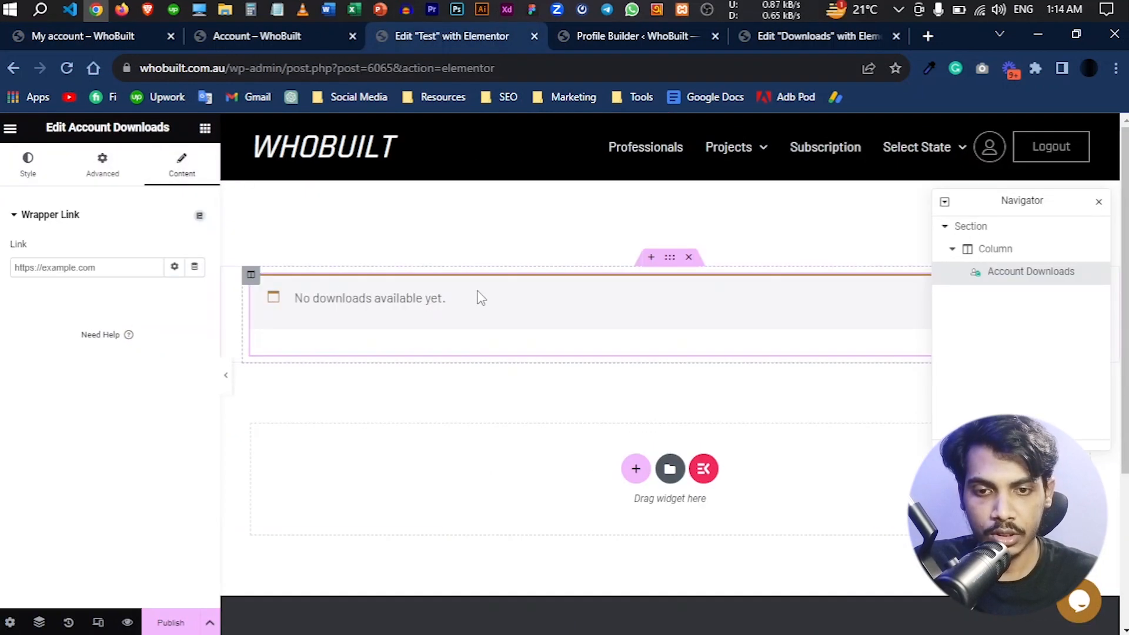
- Copy the Account Downloads widget from the Test template, paste it at the Downloads template's heading, and update the Downloads template
right_click(482, 297)
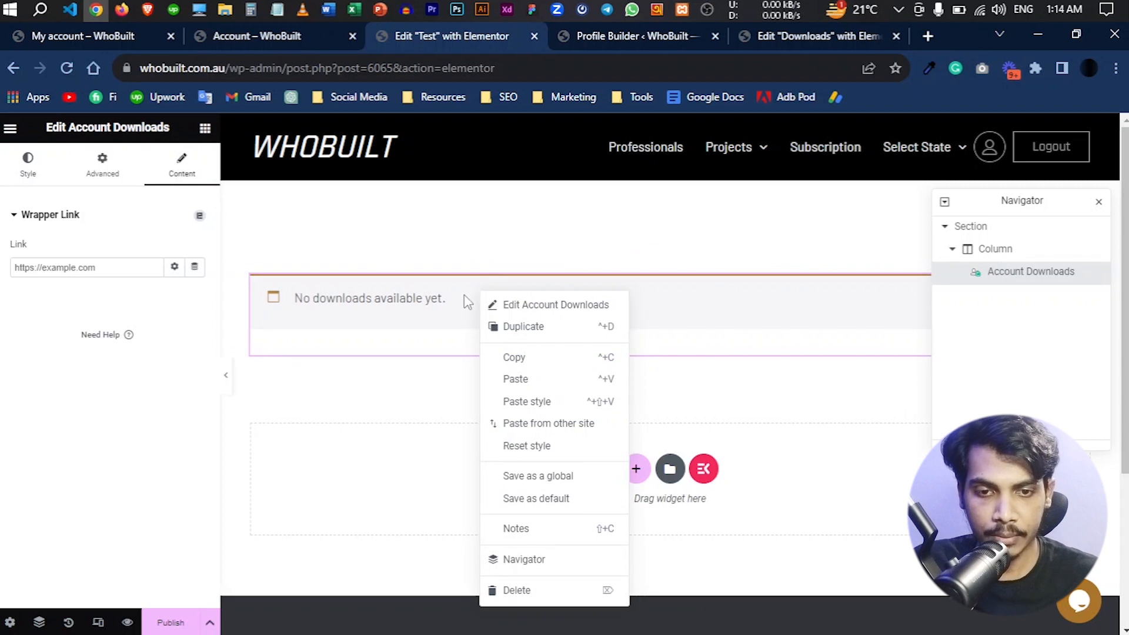
left_click(514, 358)
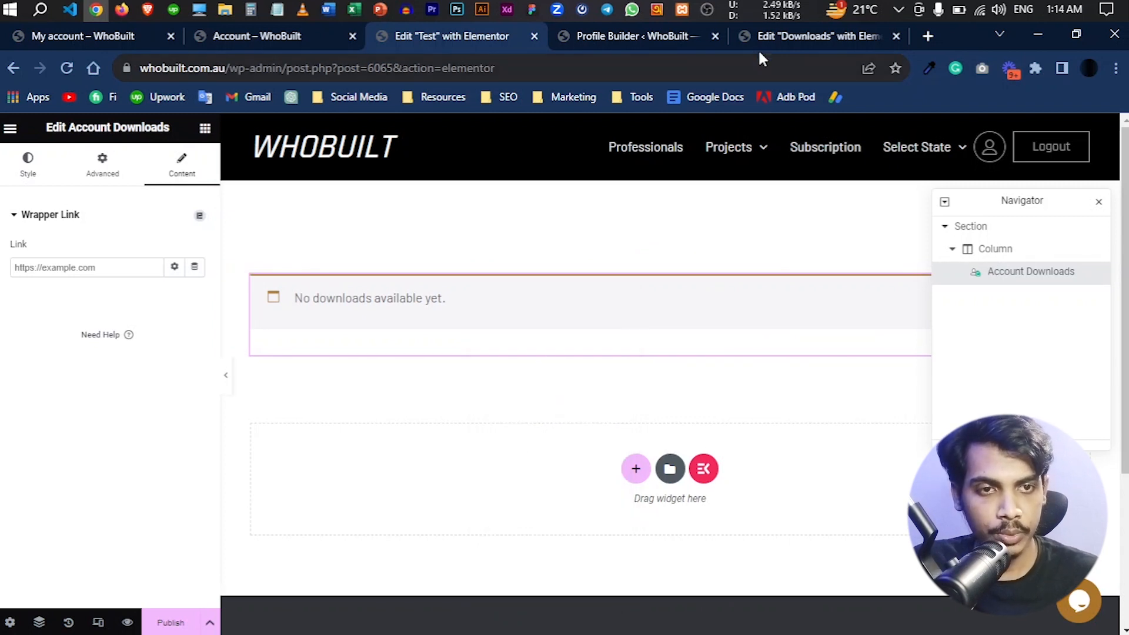
left_click(782, 42)
right_click(416, 286)
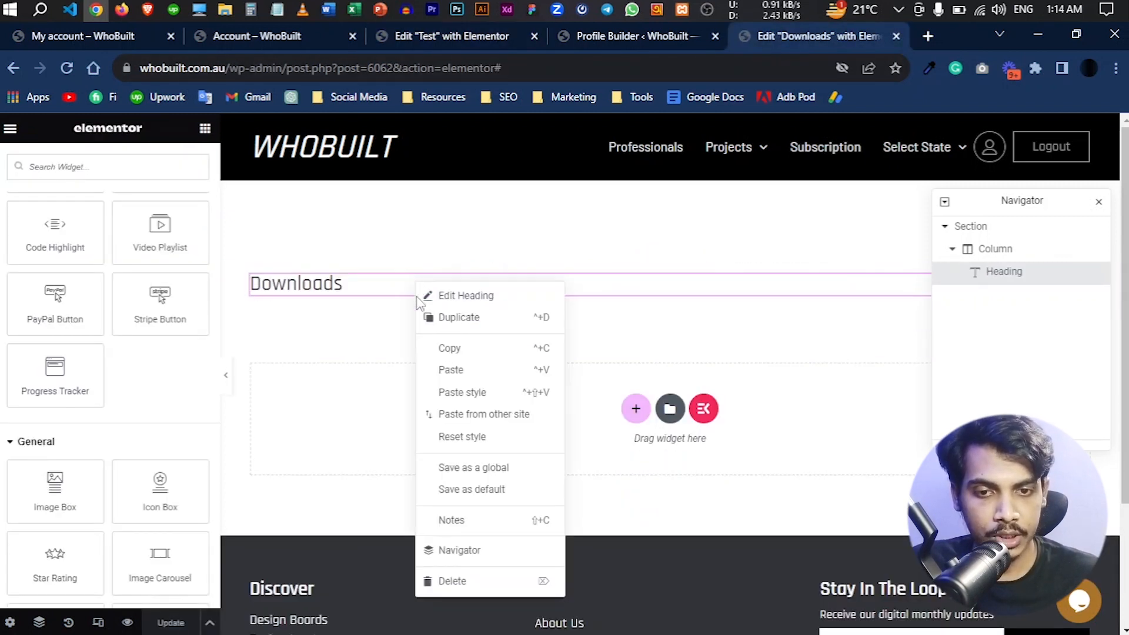
left_click(451, 375)
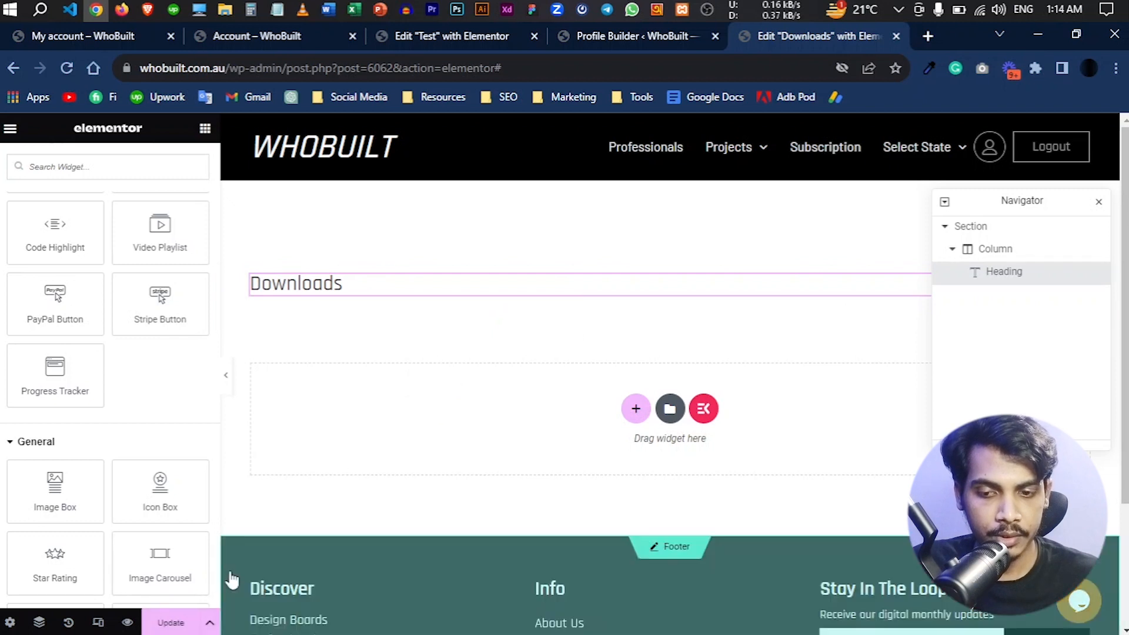
left_click(189, 614)
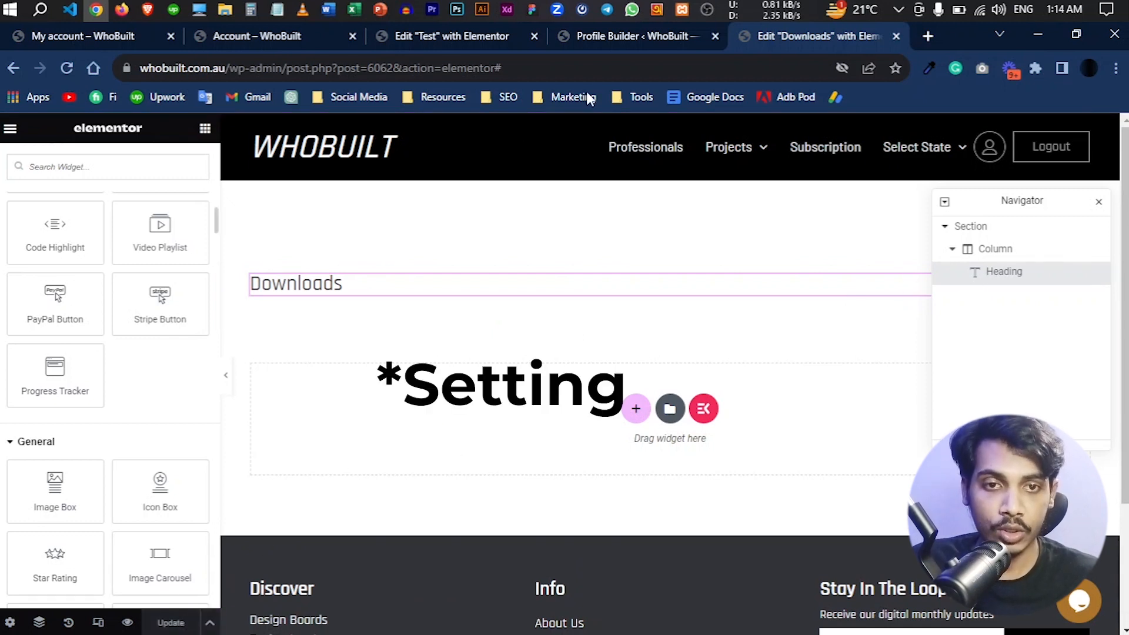
- Open the JetWooBuilder section of the WooCommerce settings from the Profile Builder page's admin area
left_click(604, 37)
scroll(411, 266, "up", 1)
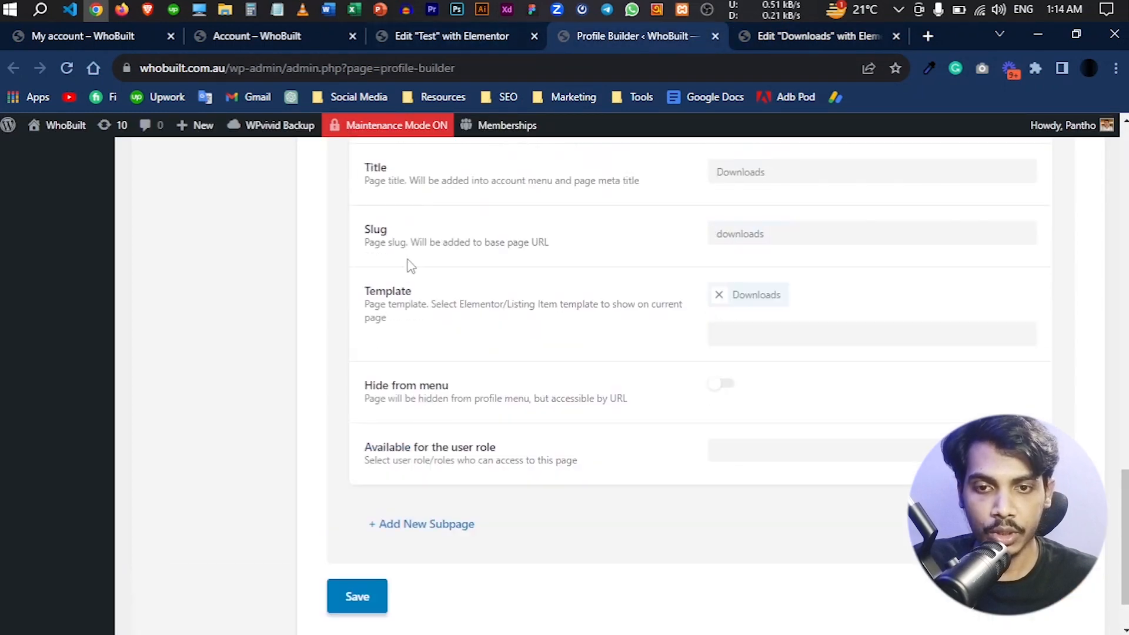
scroll(385, 392, "up", 15)
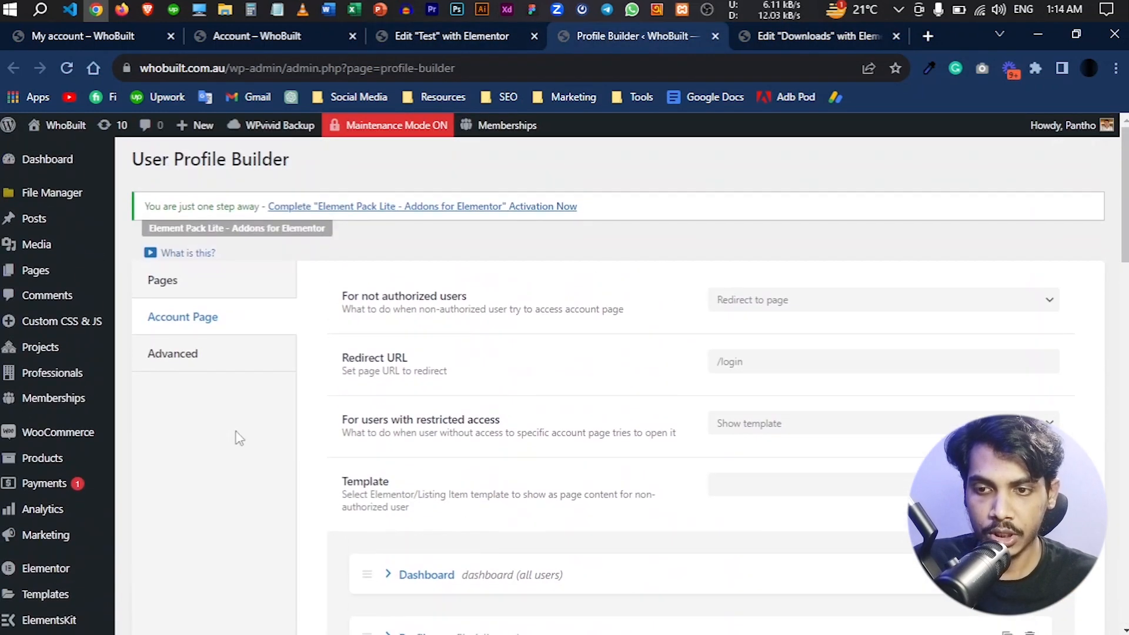
mouse_move(87, 453)
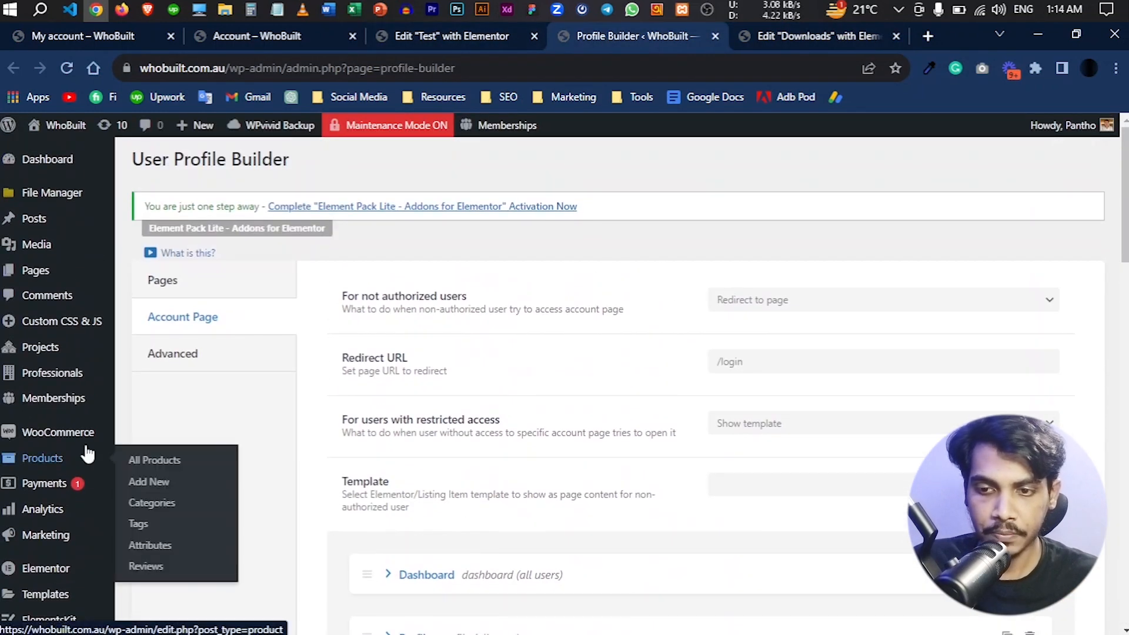
mouse_move(61, 438)
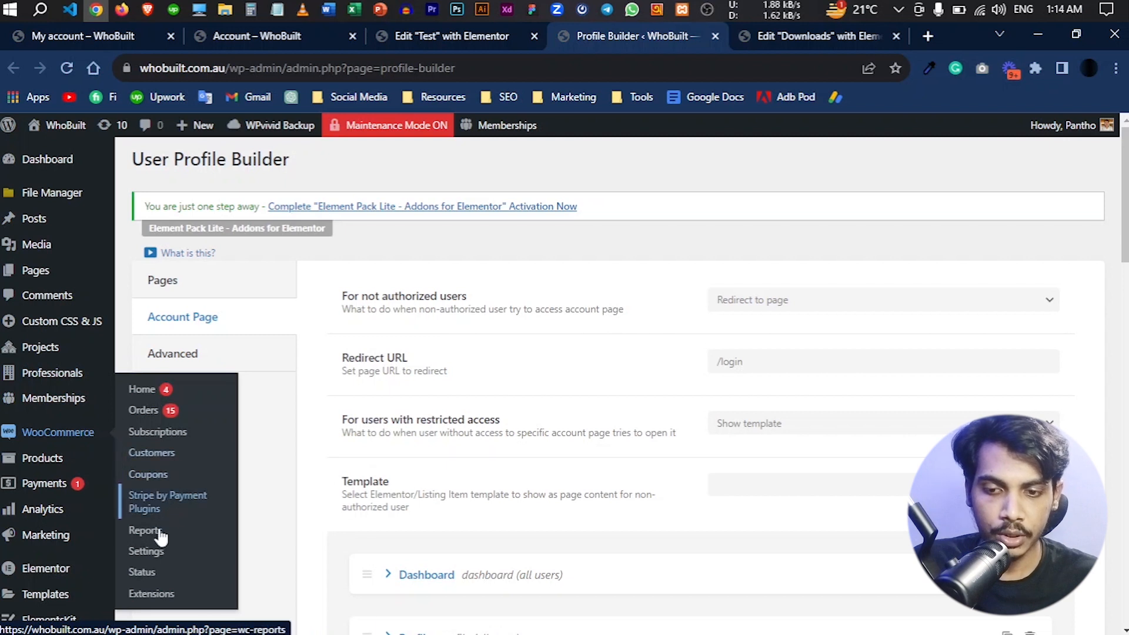
left_click(149, 552)
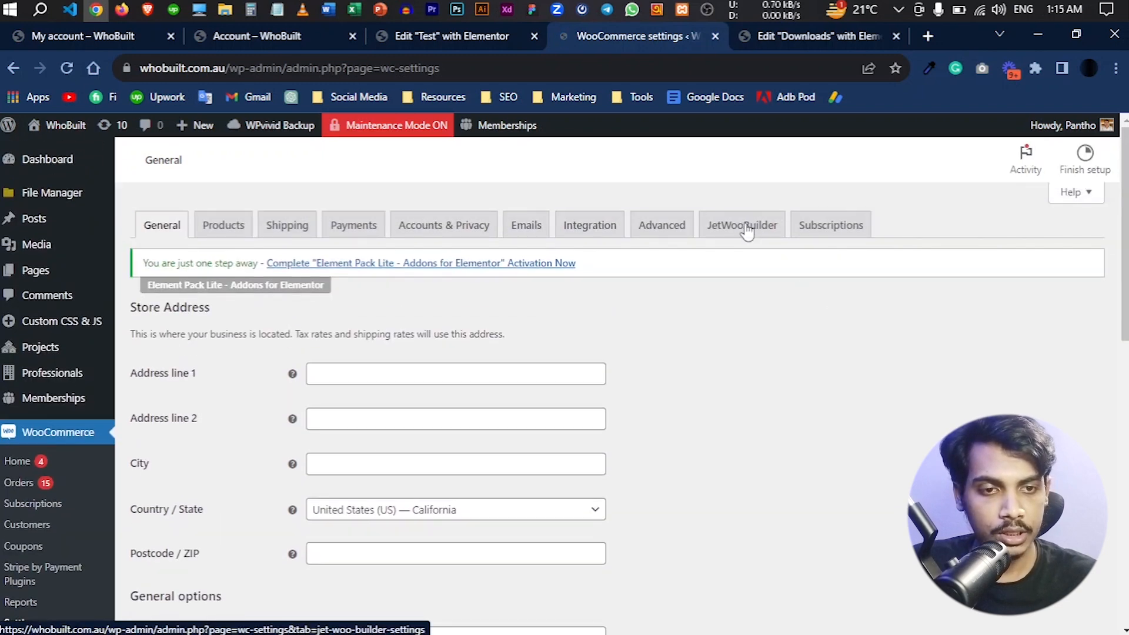
left_click(735, 229)
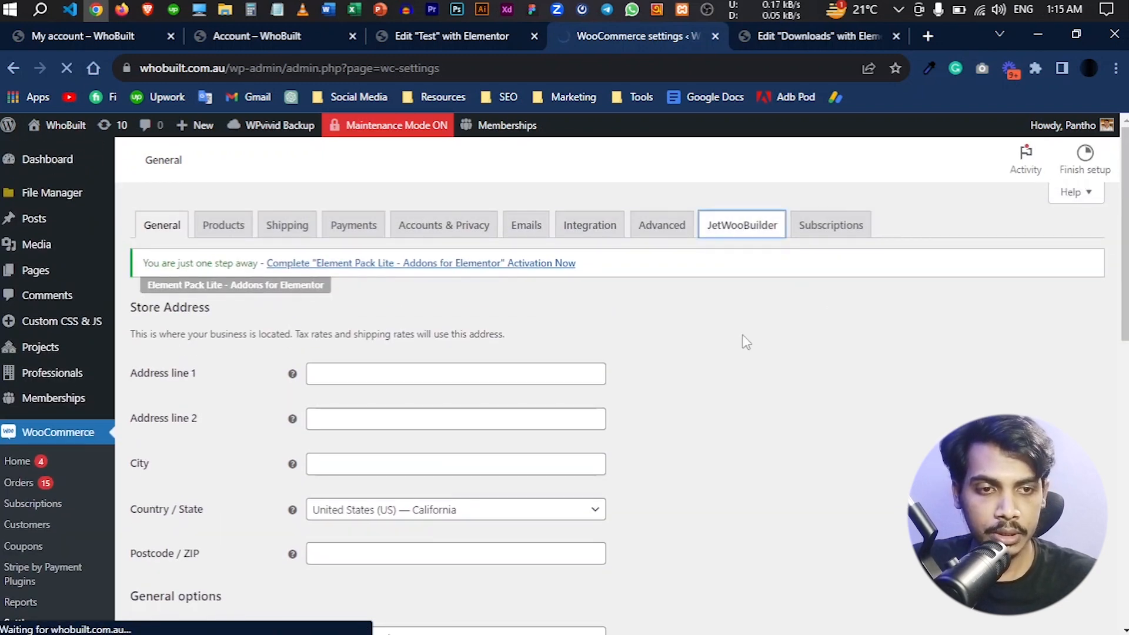
- Enable the custom my account page option under My Account Page and save the JetWooBuilder settings
scroll(752, 351, "down", 20)
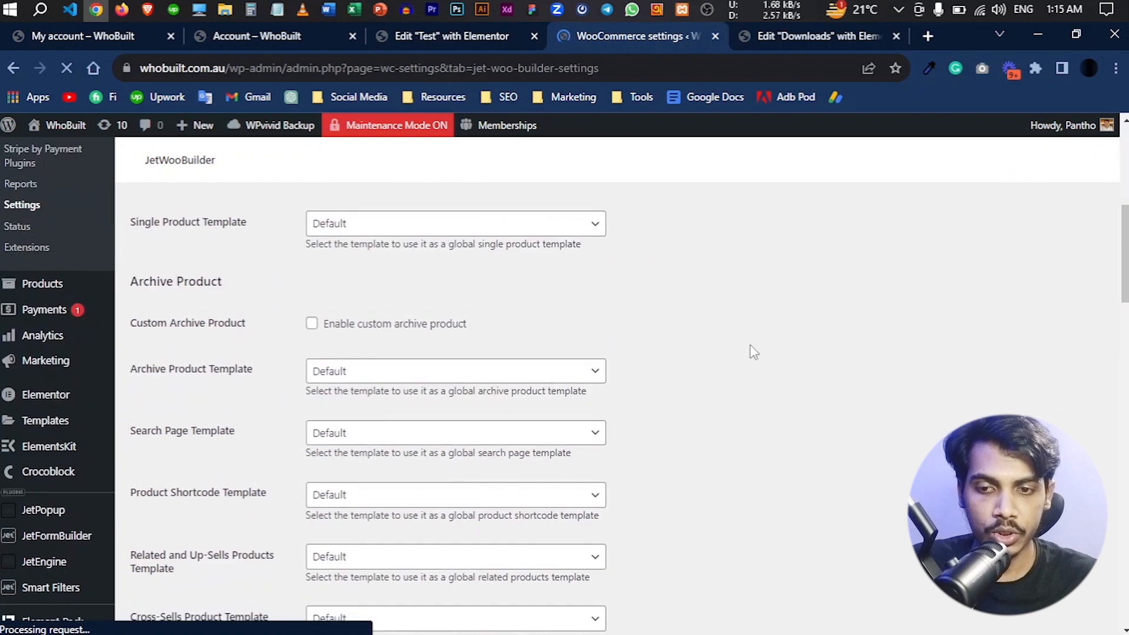
scroll(750, 347, "down", 8)
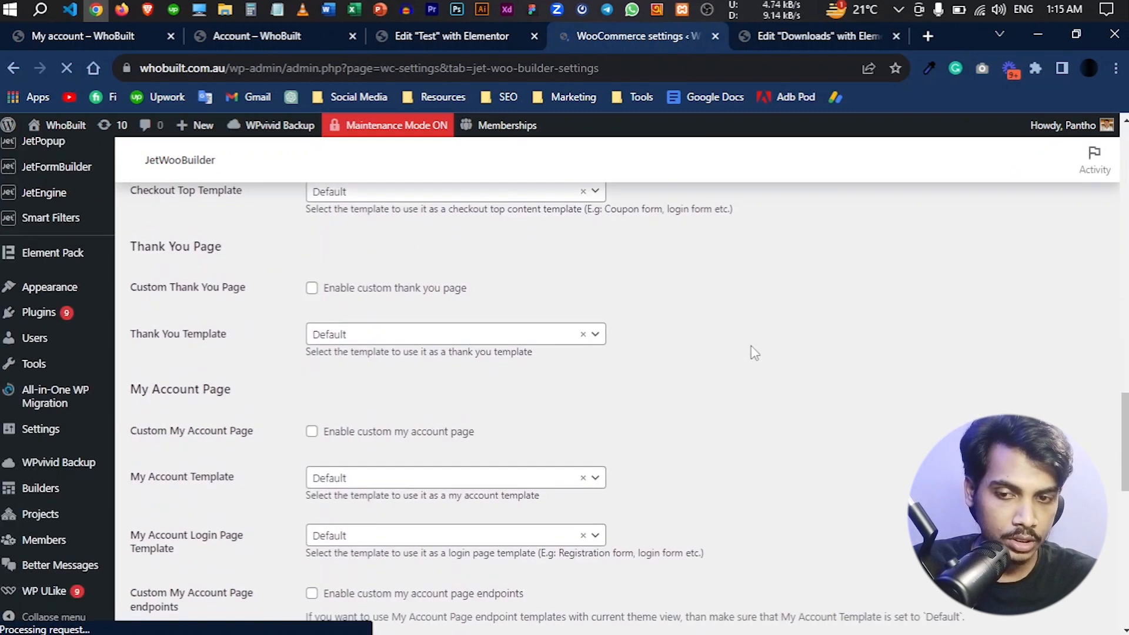
scroll(189, 388, "up", 3)
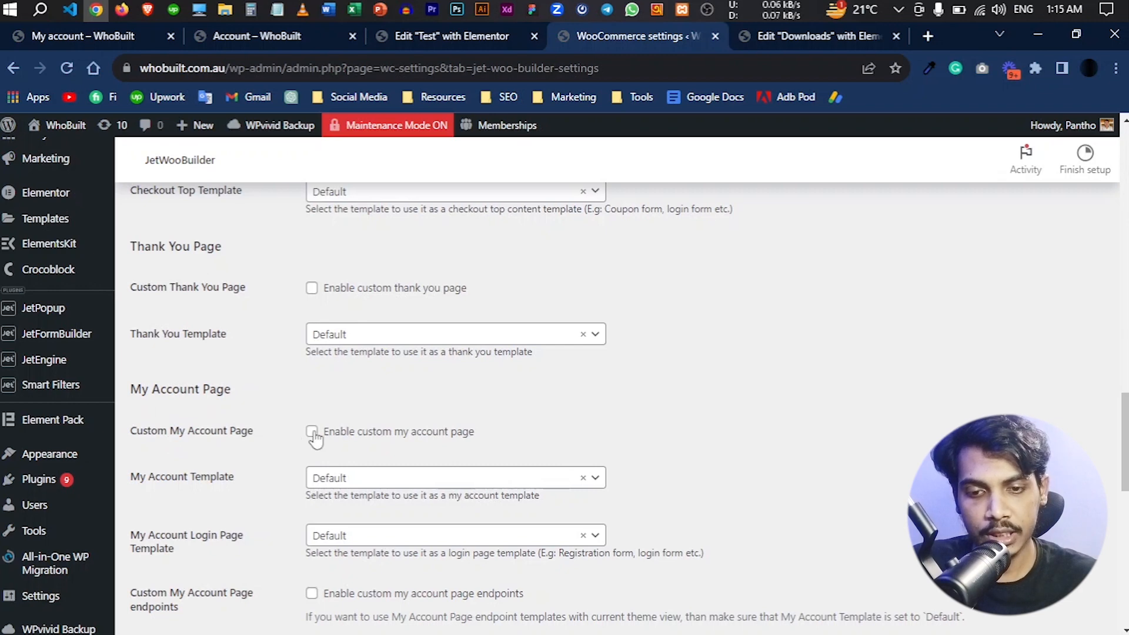
scroll(315, 440, "down", 5)
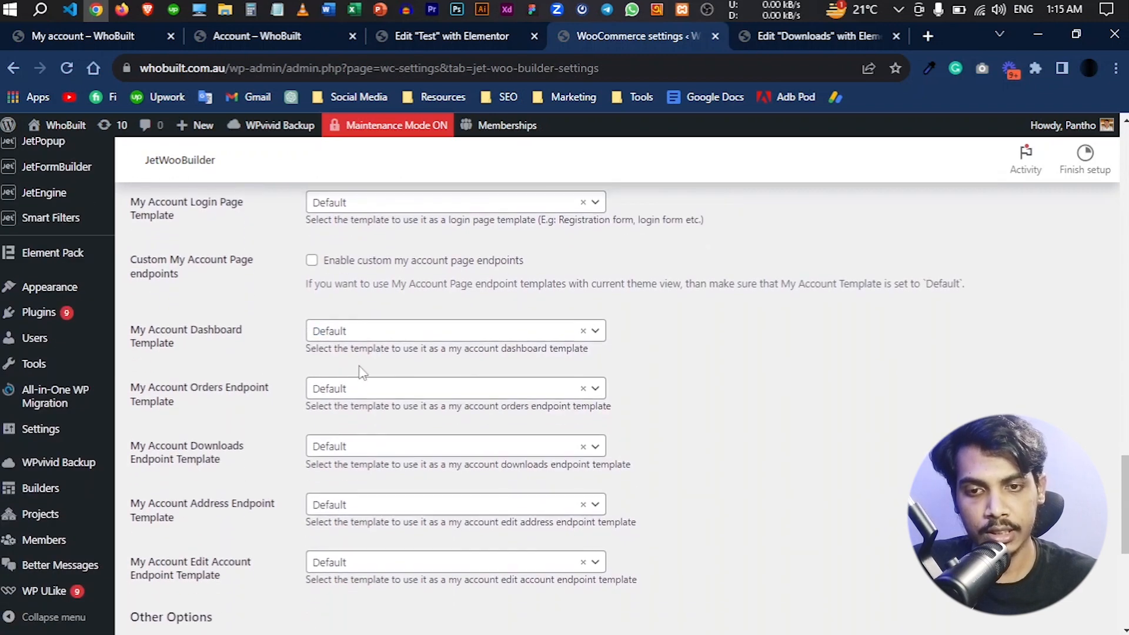
scroll(340, 365, "up", 4)
scroll(294, 462, "down", 10)
scroll(276, 488, "up", 2)
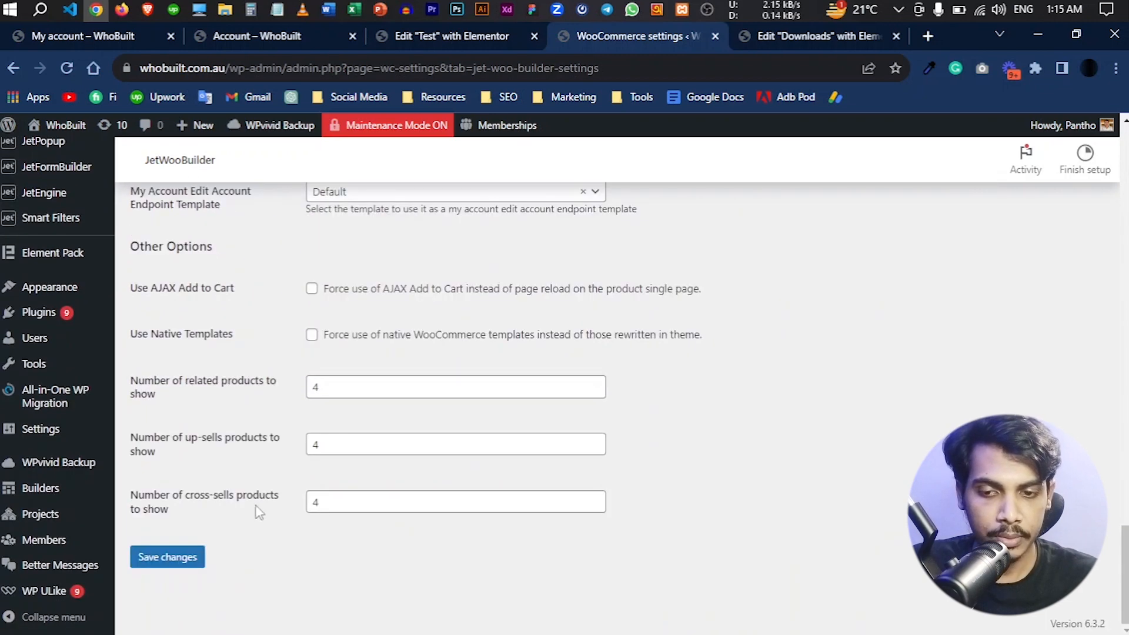
left_click(192, 558)
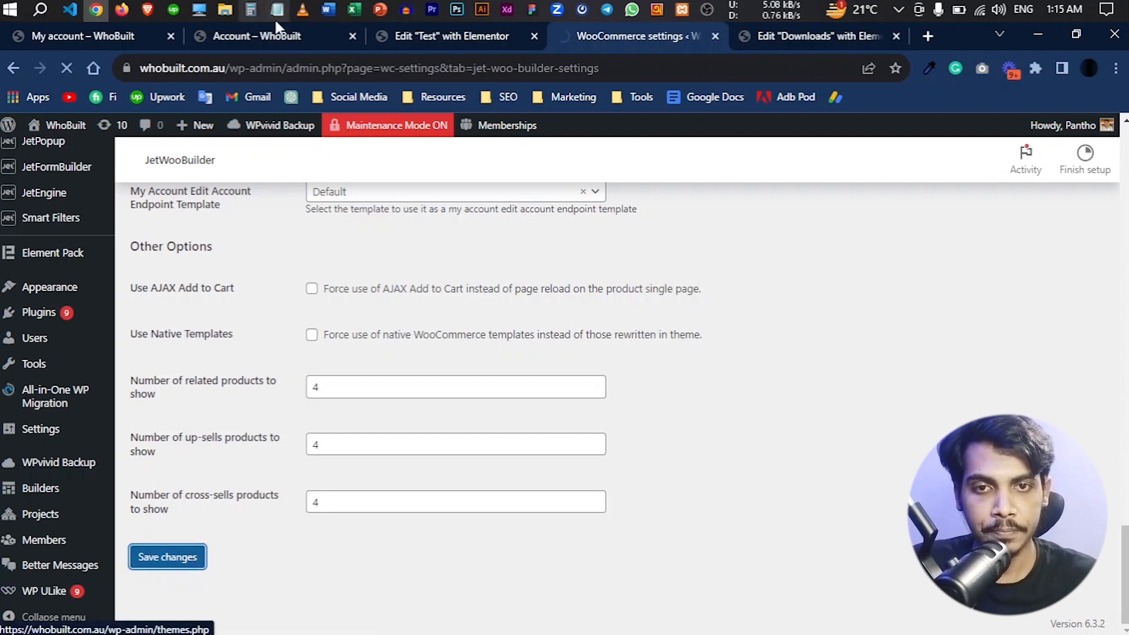
- Reload the Downloads template, paste the Account Downloads widget copied from the Test template below its heading, and update the template
left_click(779, 38)
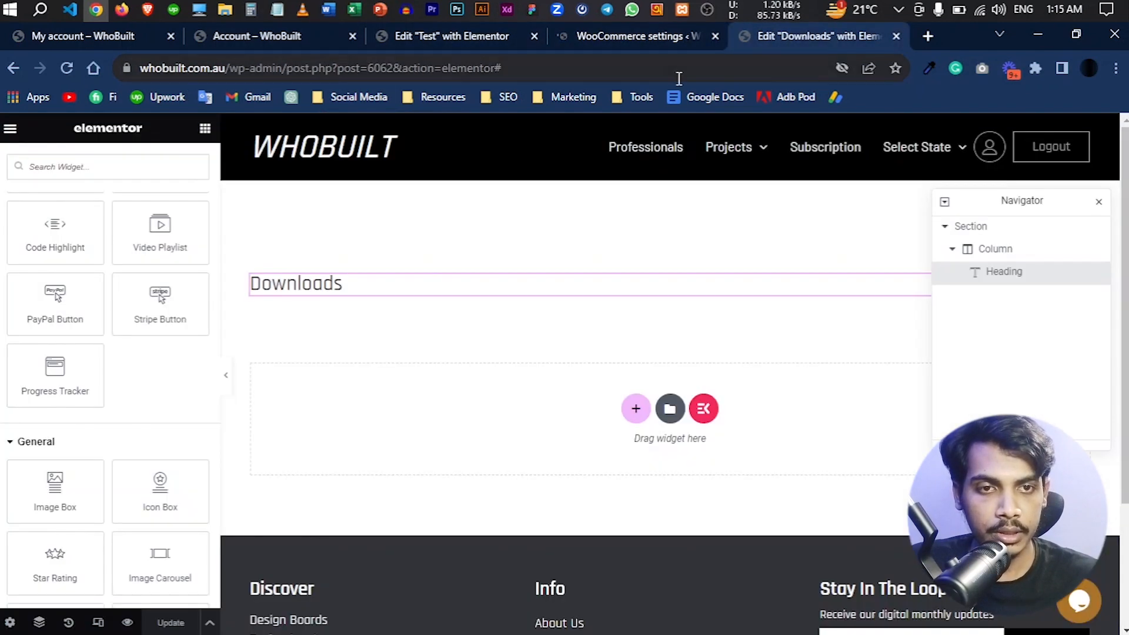
left_click(672, 76)
key("Return")
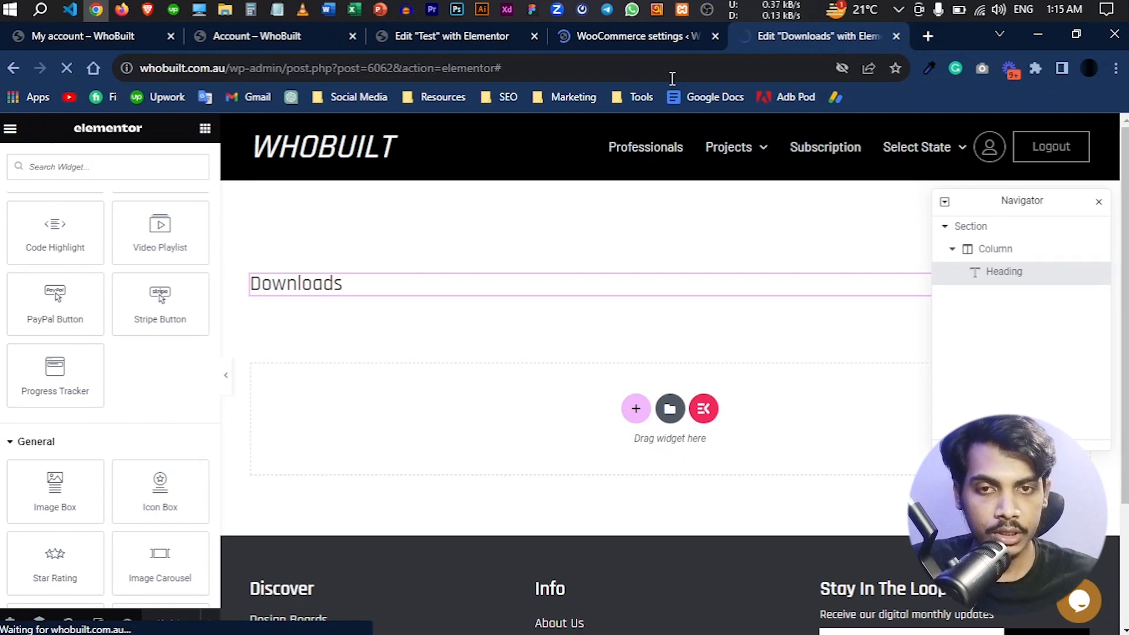
left_click(471, 37)
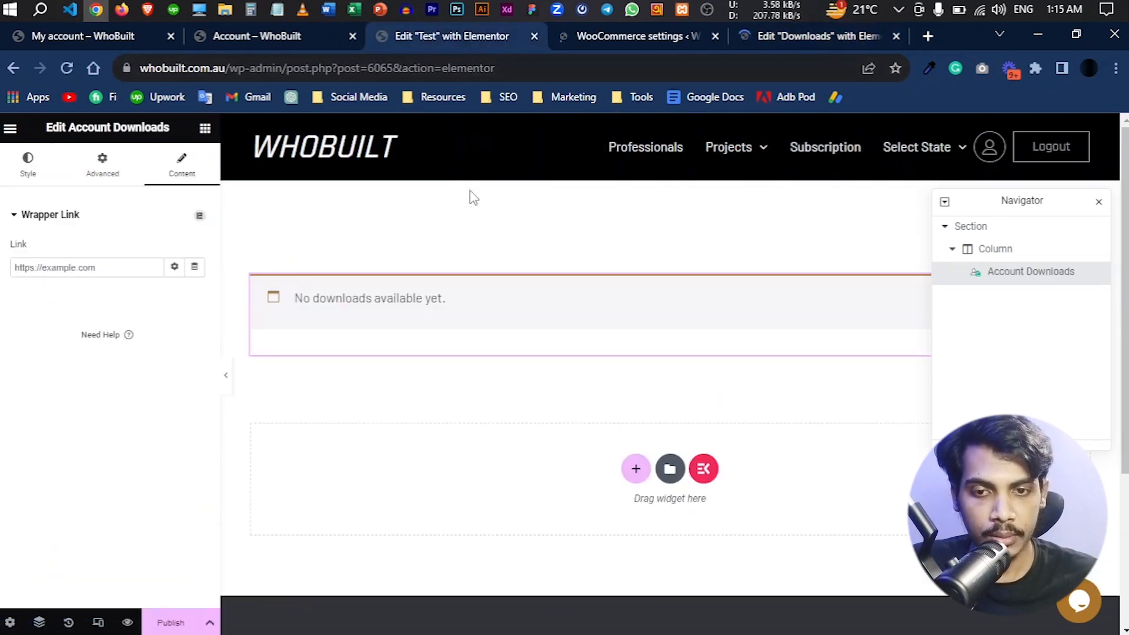
right_click(519, 304)
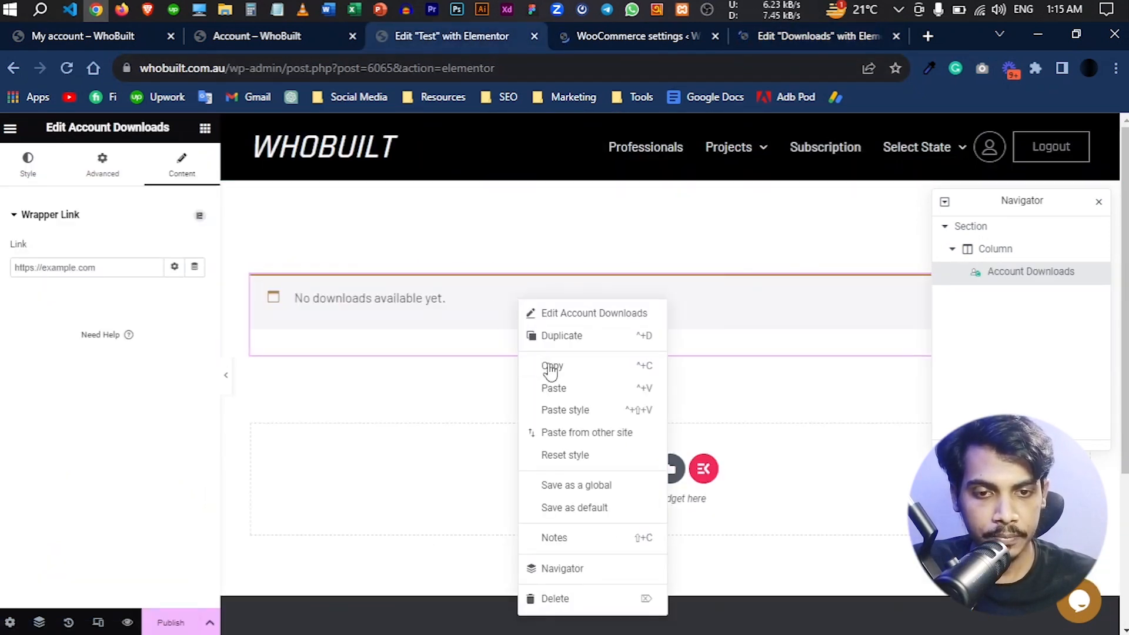
left_click(579, 367)
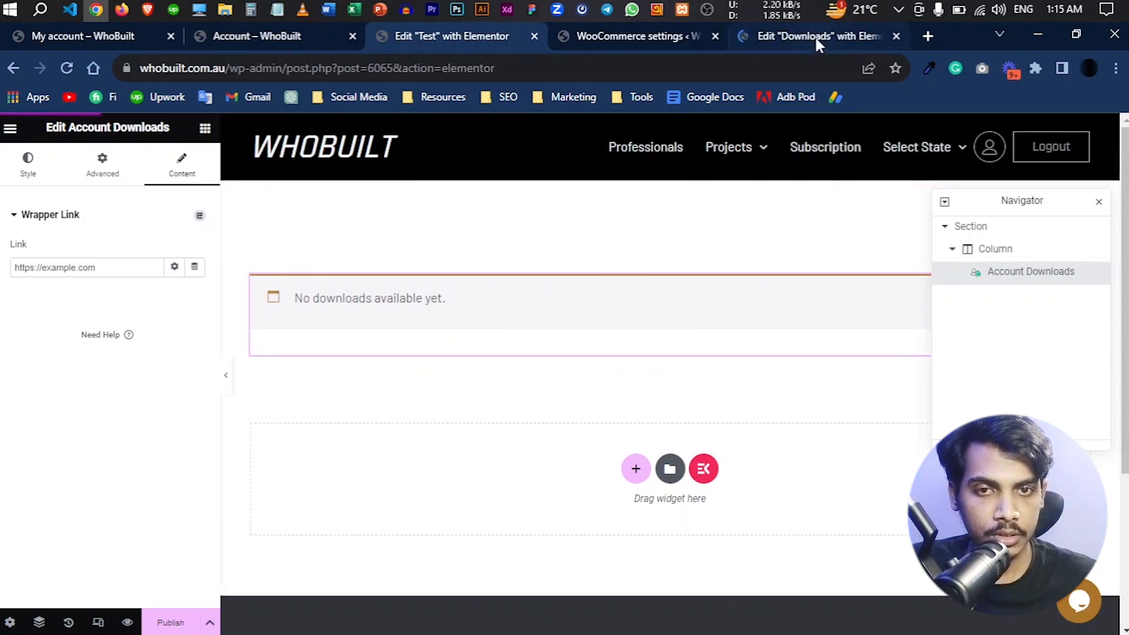
left_click(816, 43)
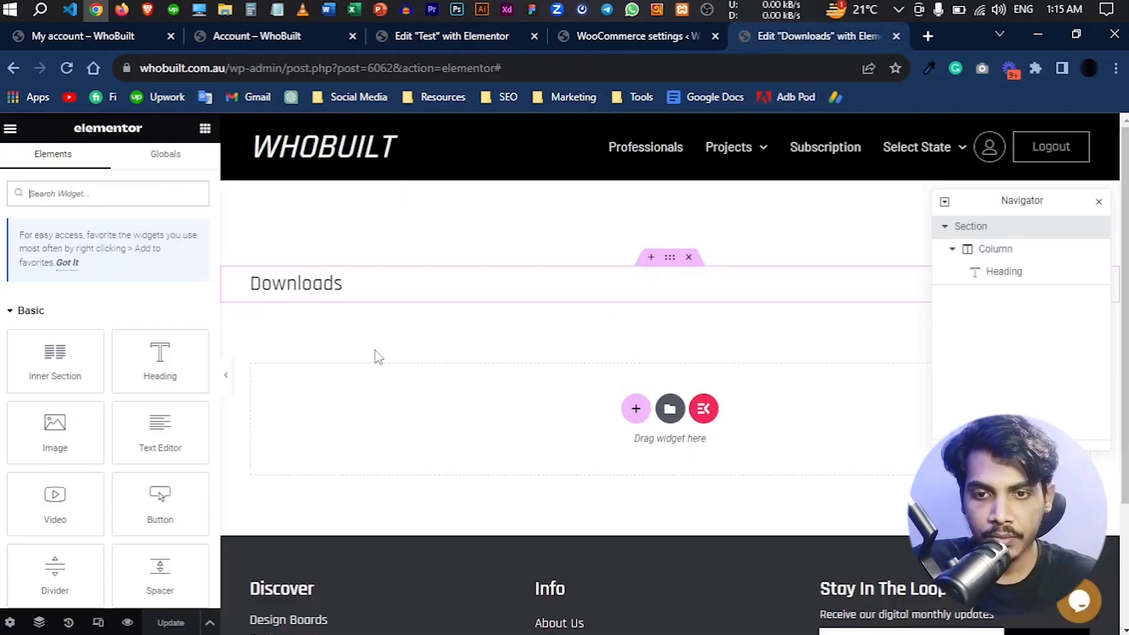
right_click(407, 291)
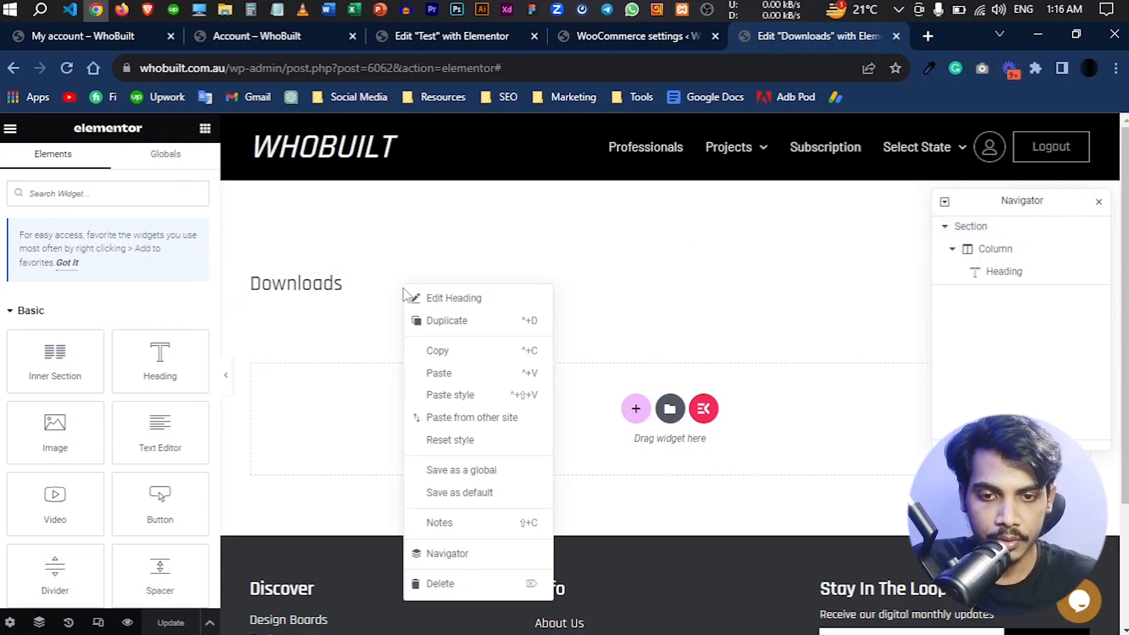
left_click(477, 381)
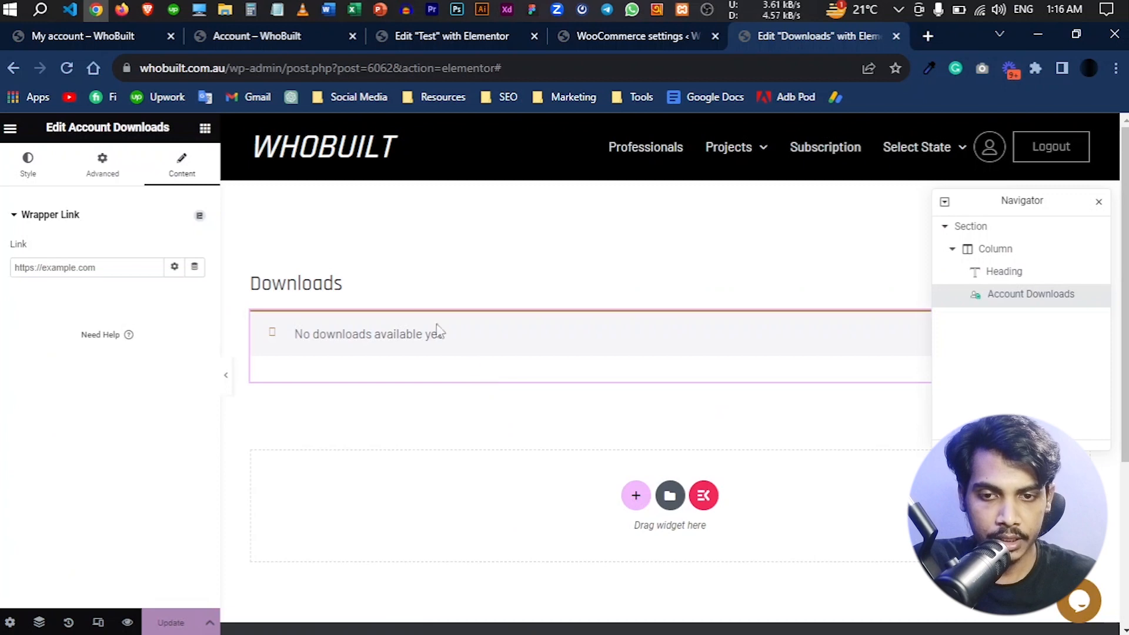
left_click(171, 622)
- Review the My Account Page options in the WooCommerce JetWooBuilder settings
left_click(622, 38)
scroll(528, 369, "down", 15)
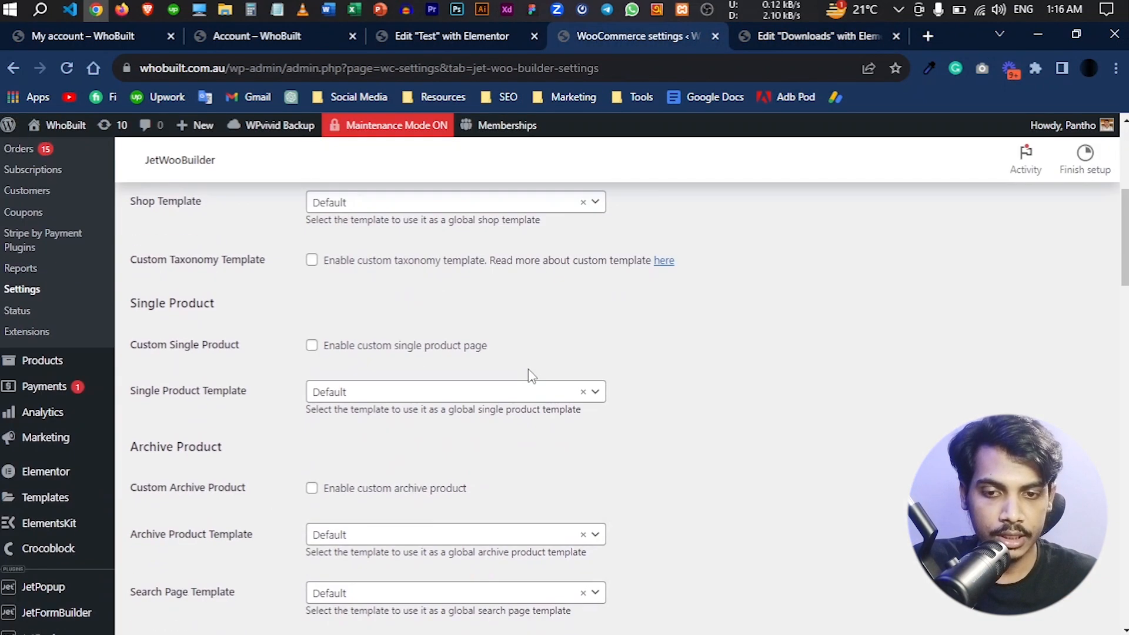
scroll(525, 406, "down", 8)
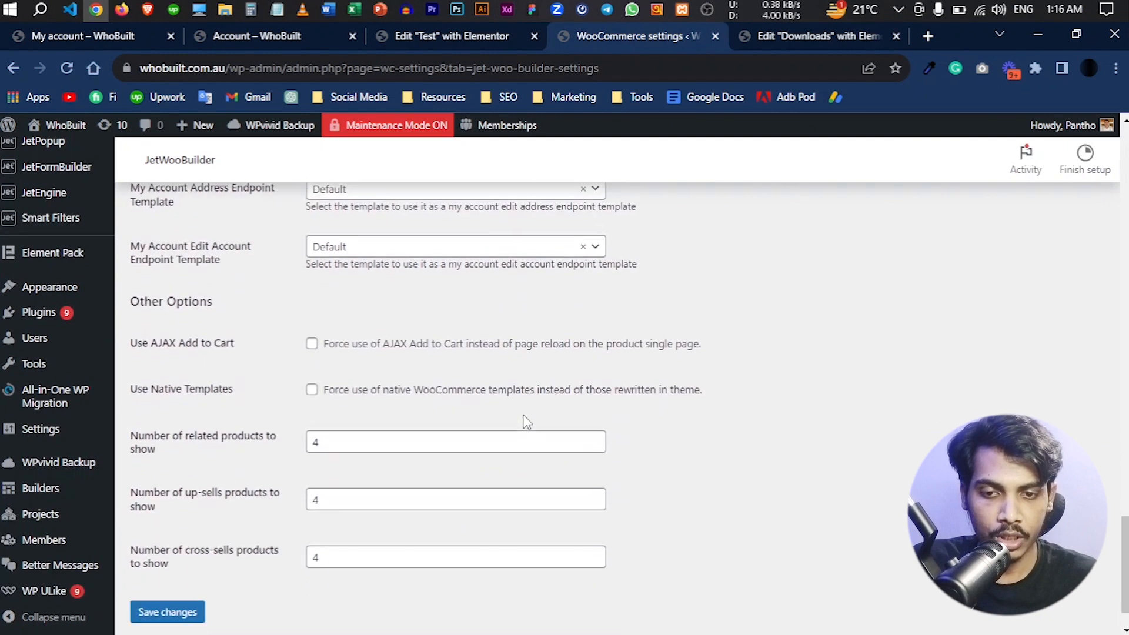
scroll(525, 421, "up", 14)
scroll(525, 421, "down", 5)
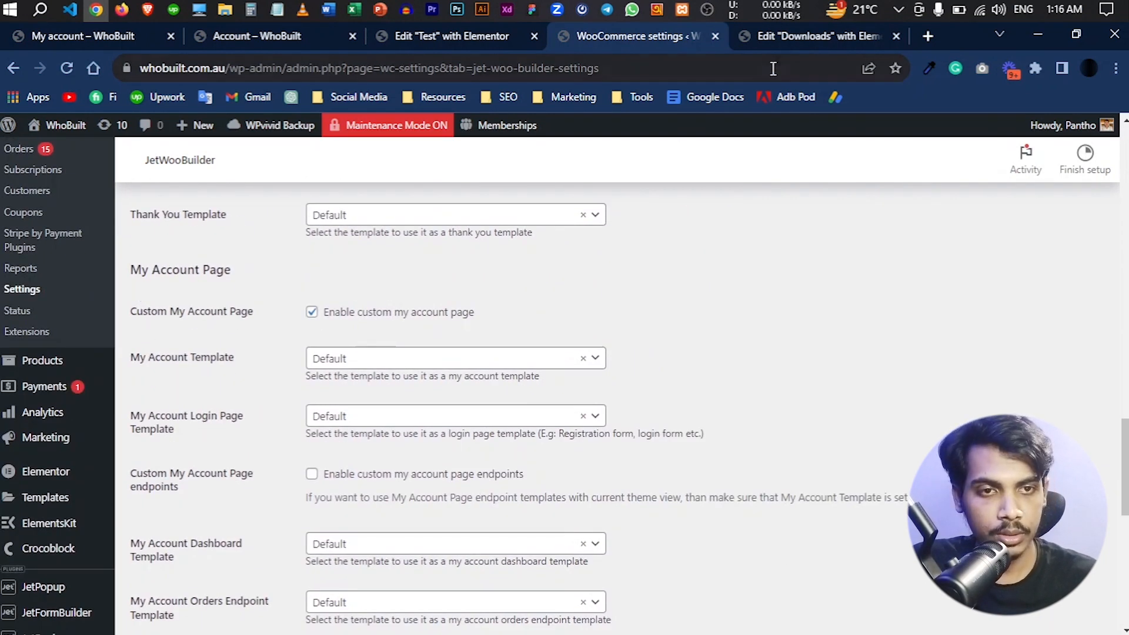
- Compare the Test and Downloads templates with the custom account page, reload its Downloads section and examine the content
left_click(785, 41)
left_click(270, 39)
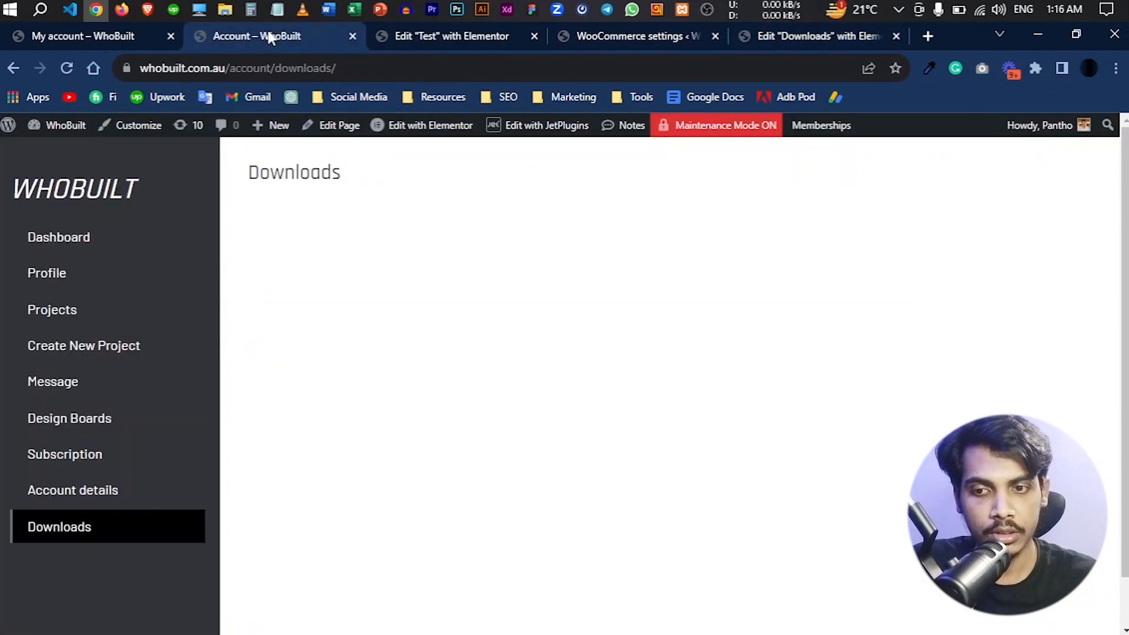
left_click(419, 35)
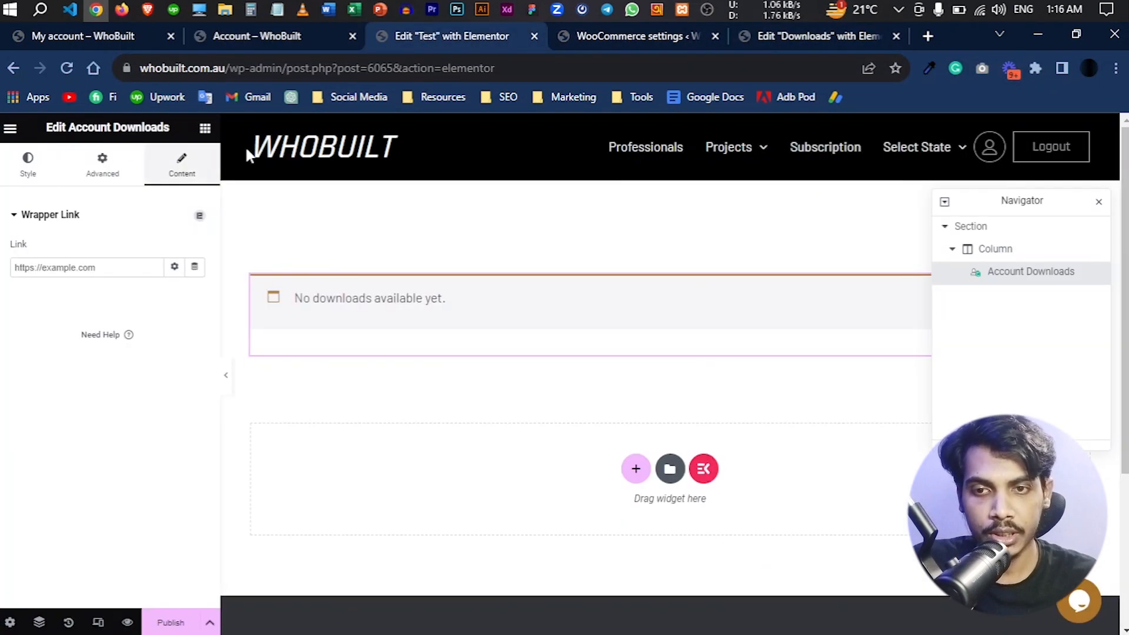
left_click(791, 36)
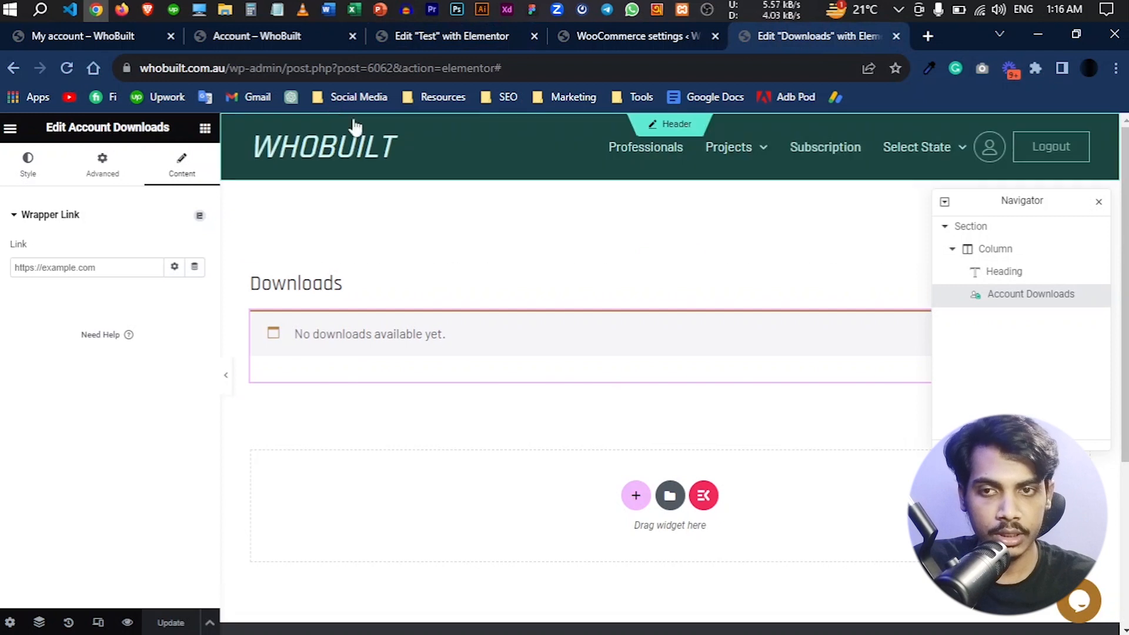
left_click(261, 39)
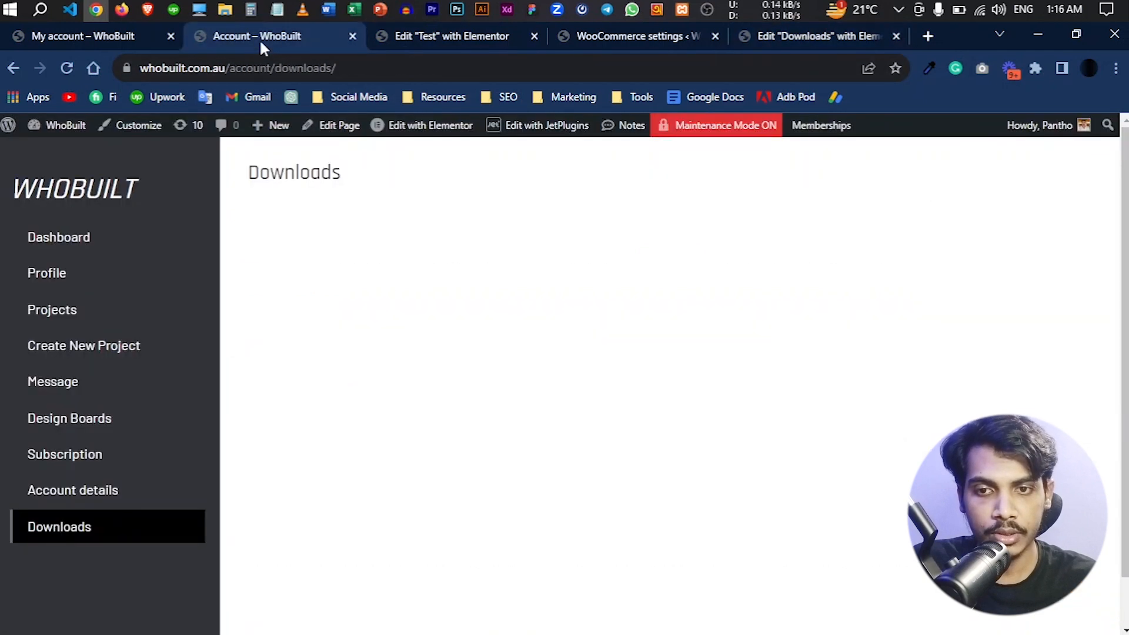
left_click(89, 525)
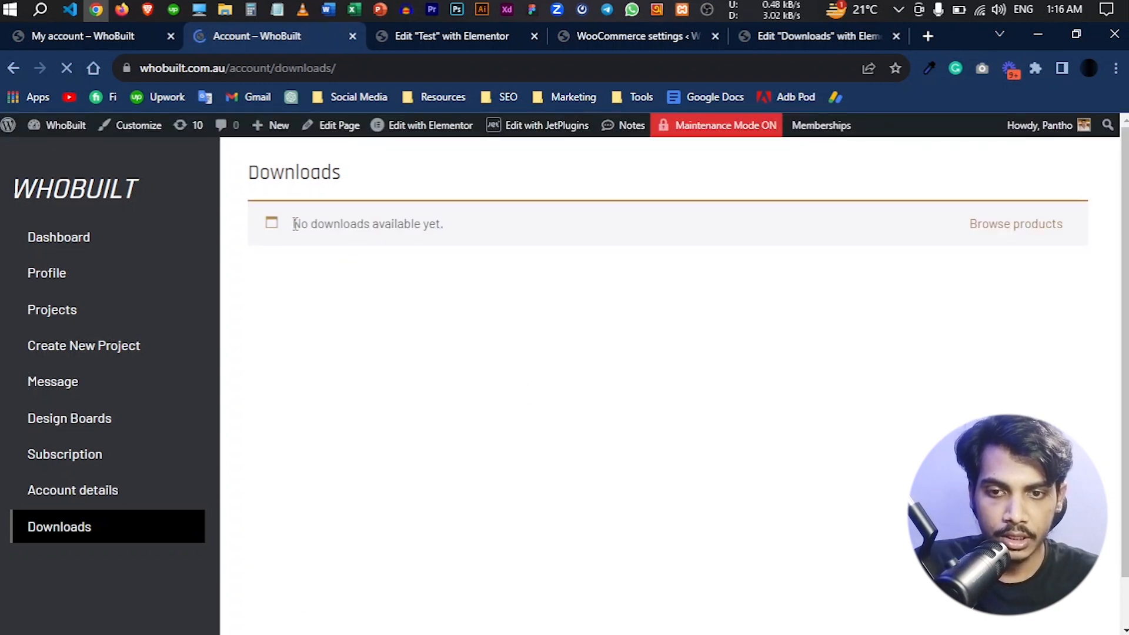
left_click_drag(435, 226, 481, 230)
left_click(480, 229)
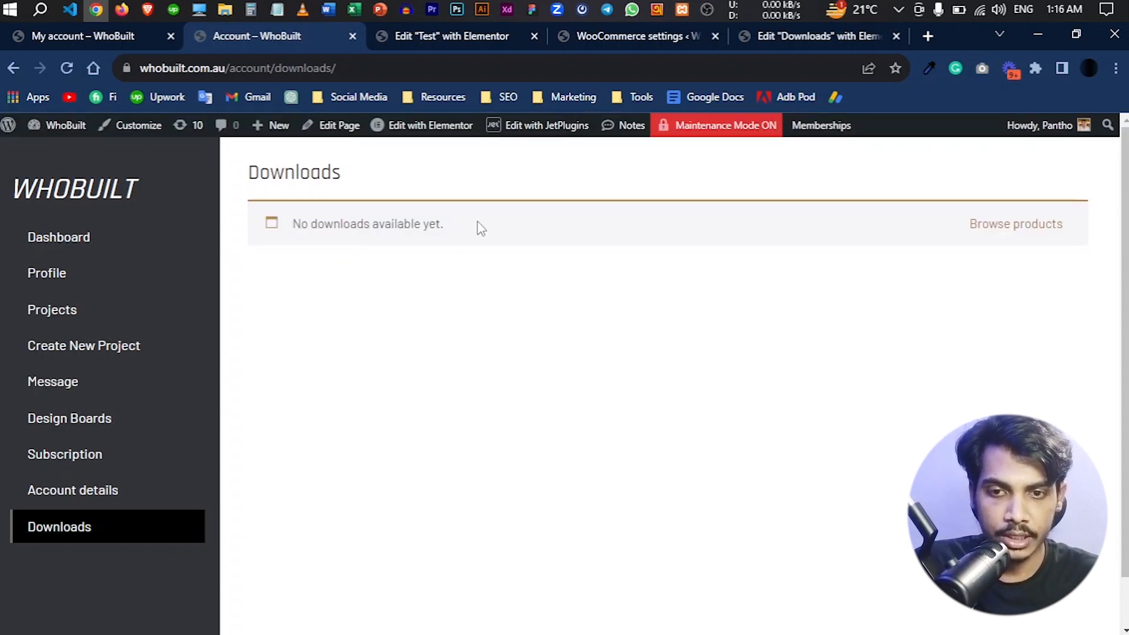
left_click_drag(306, 223, 447, 244)
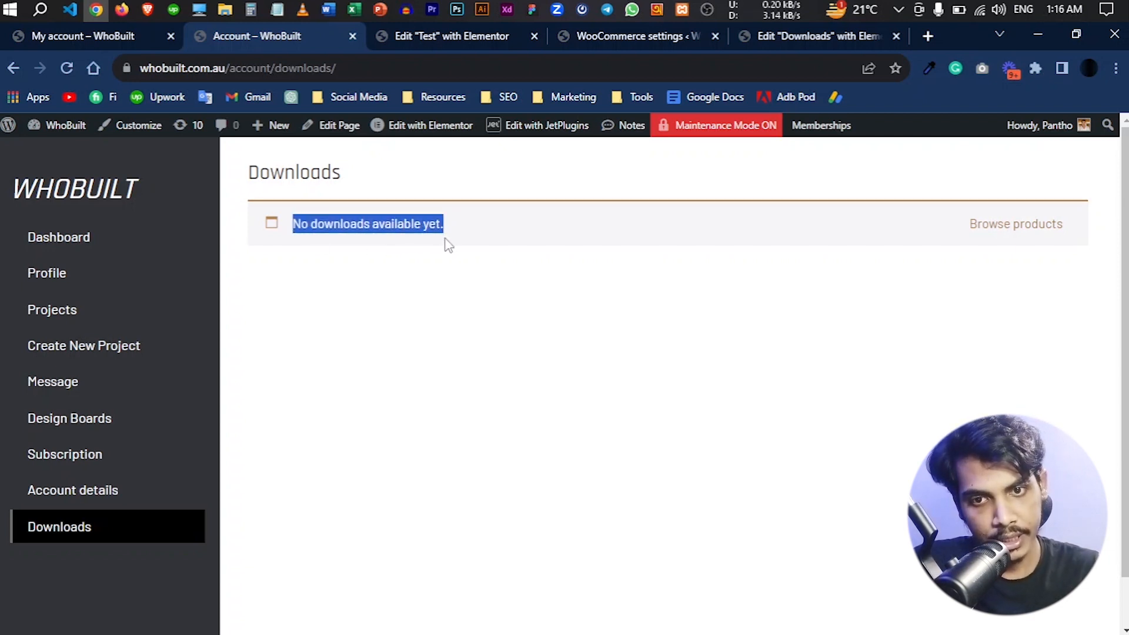
left_click(604, 47)
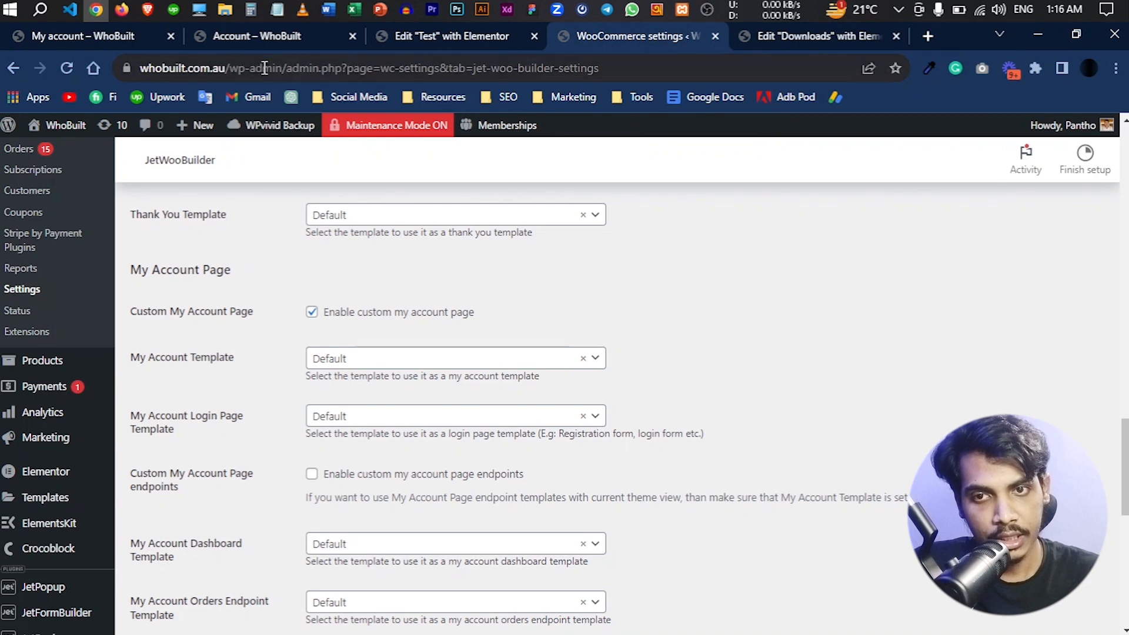
left_click(238, 34)
left_click(247, 77)
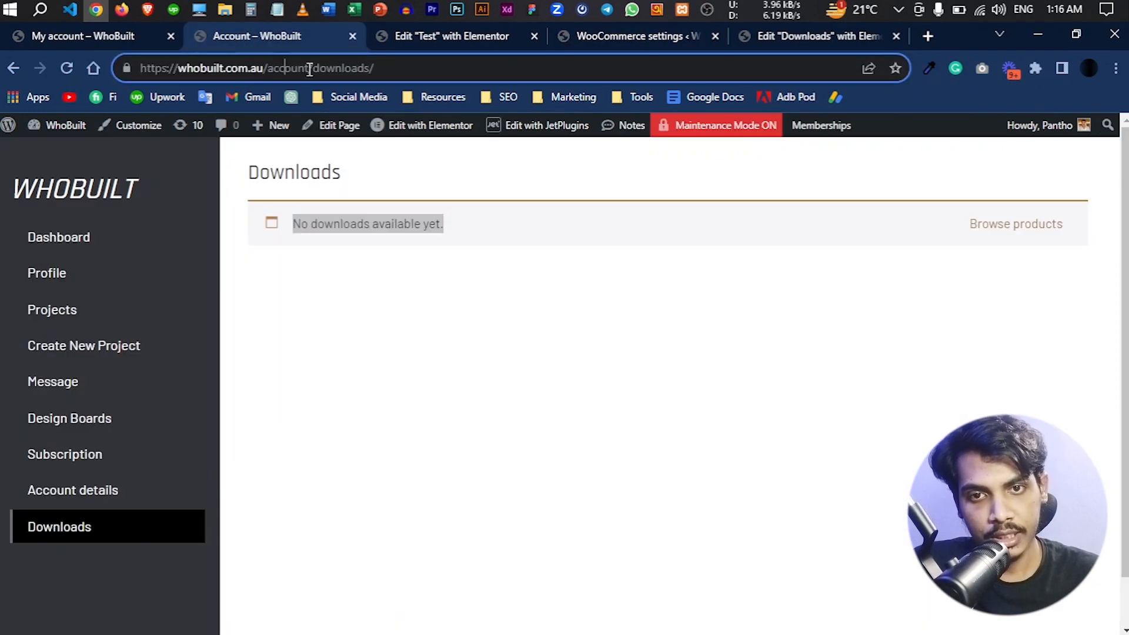
left_click(471, 36)
- Open the WordPress Pages list in a new browser tab and look through it for the My account page
left_click(591, 40)
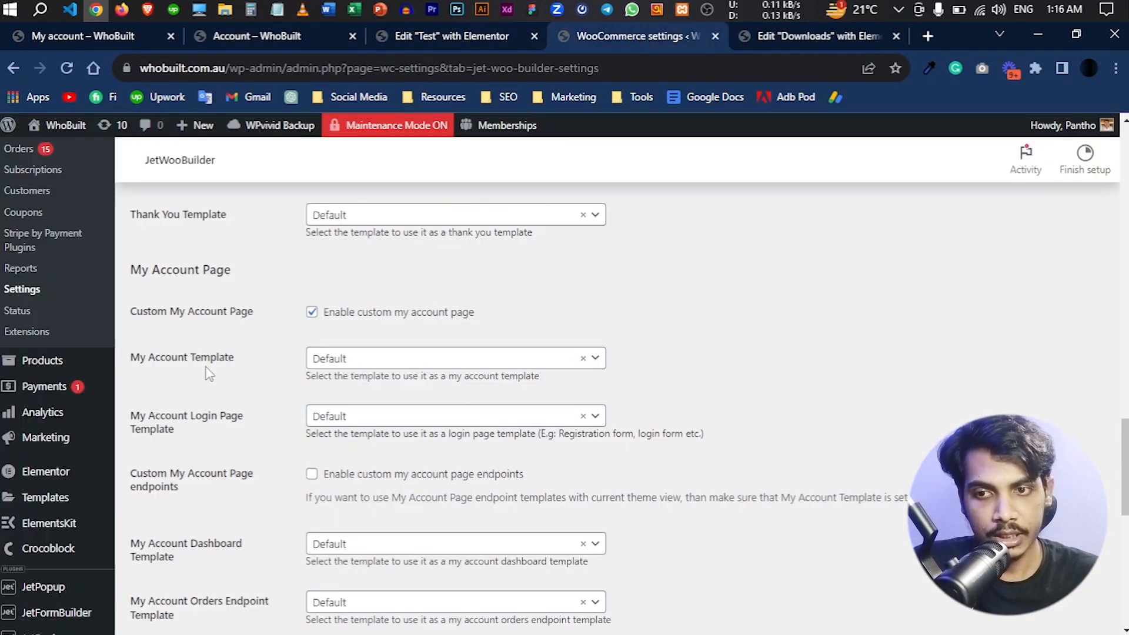
scroll(208, 374, "up", 9)
right_click(30, 270)
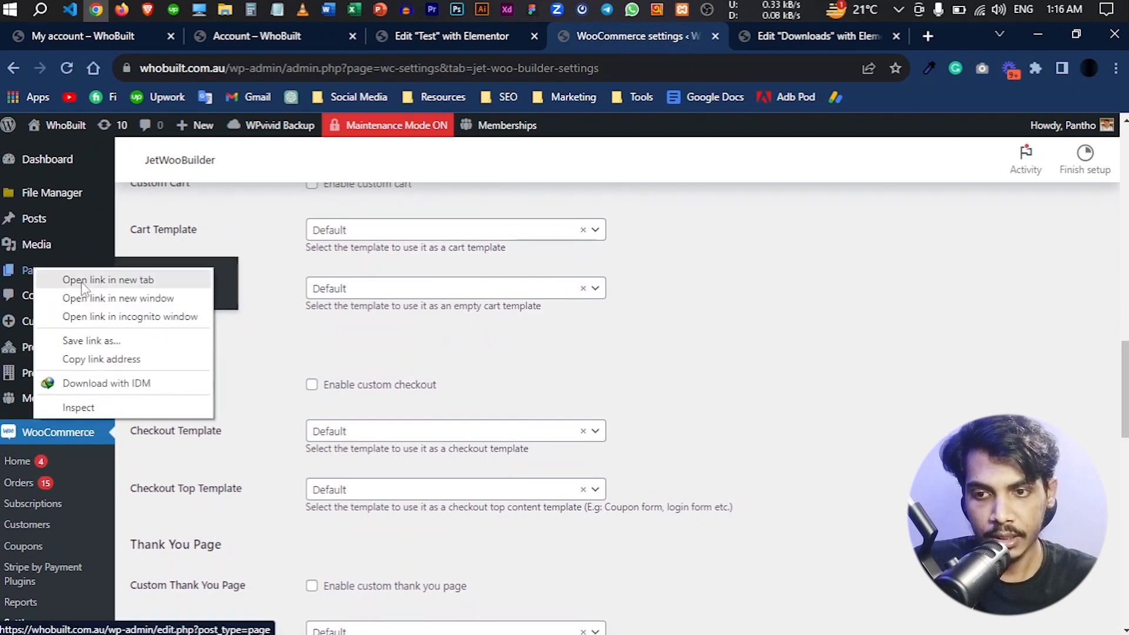
left_click(81, 281)
left_click(665, 36)
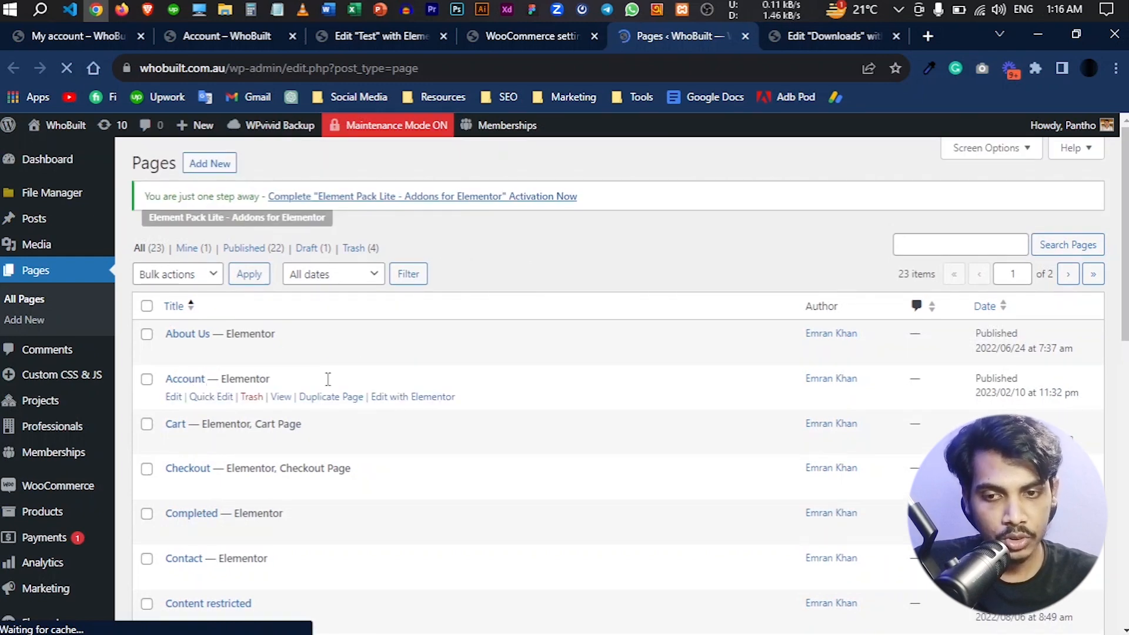
scroll(391, 379, "down", 10)
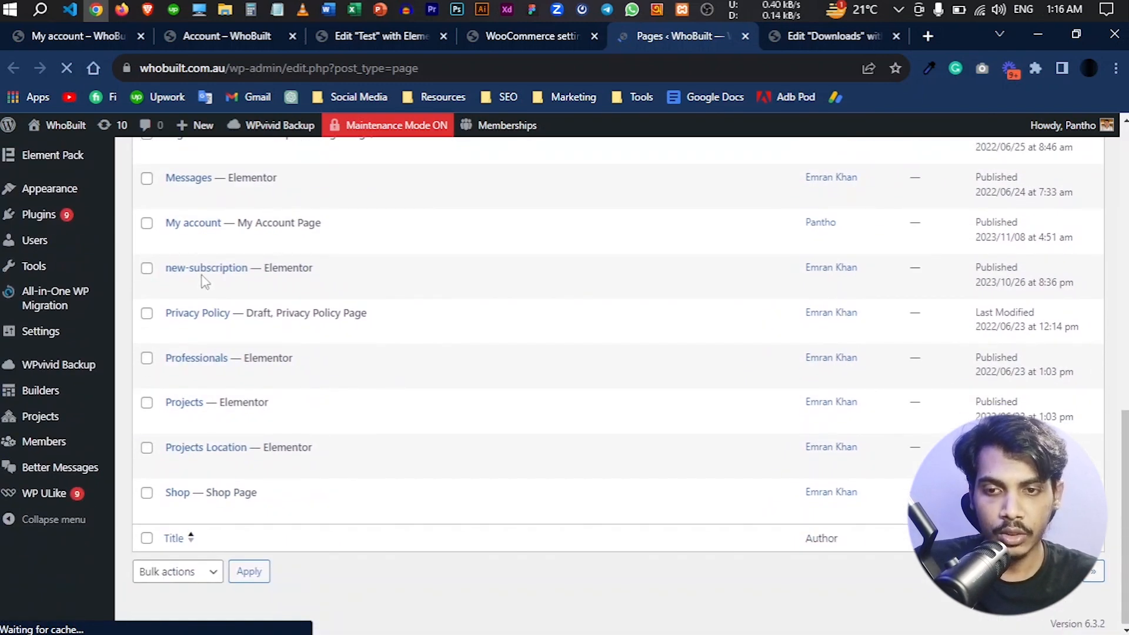
- Check in the Pages list which page carries the My Account Page label
scroll(253, 388, "up", 2)
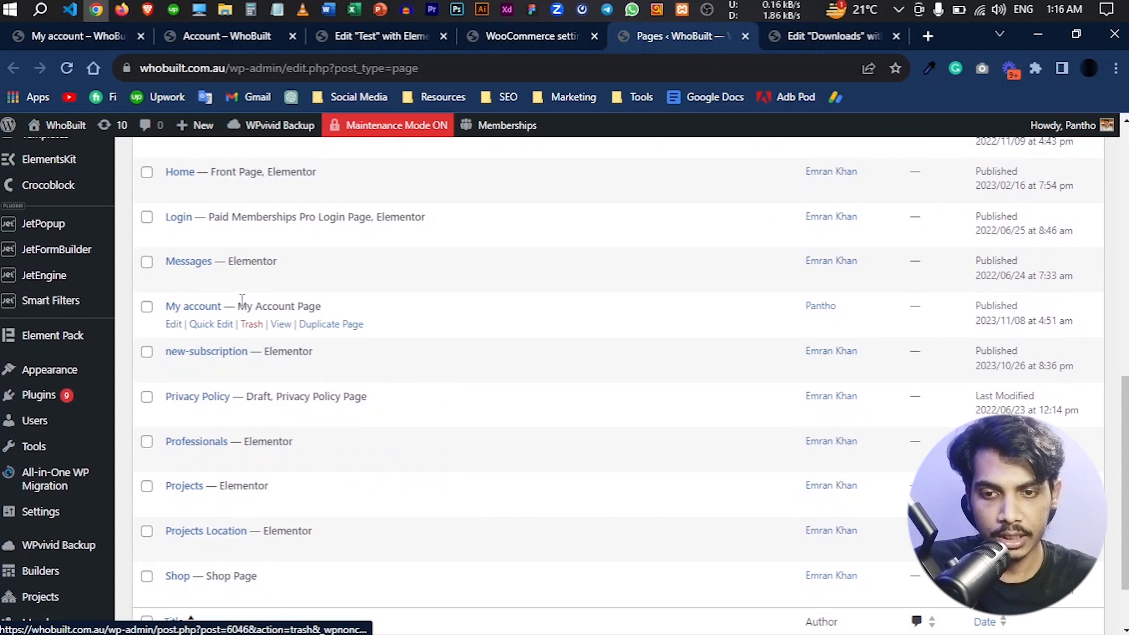
left_click_drag(238, 305, 347, 304)
scroll(504, 315, "up", 4)
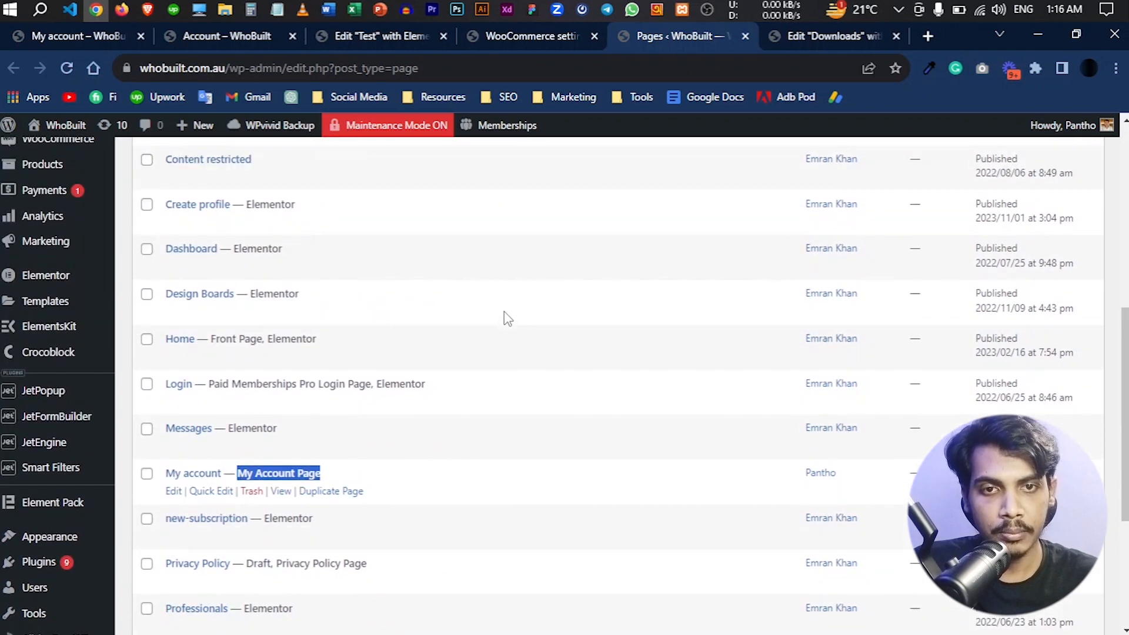
- In the WooCommerce Advanced page setup, assign Account (ID: 4112) as the My account page and save the changes
left_click(532, 32)
scroll(679, 340, "up", 15)
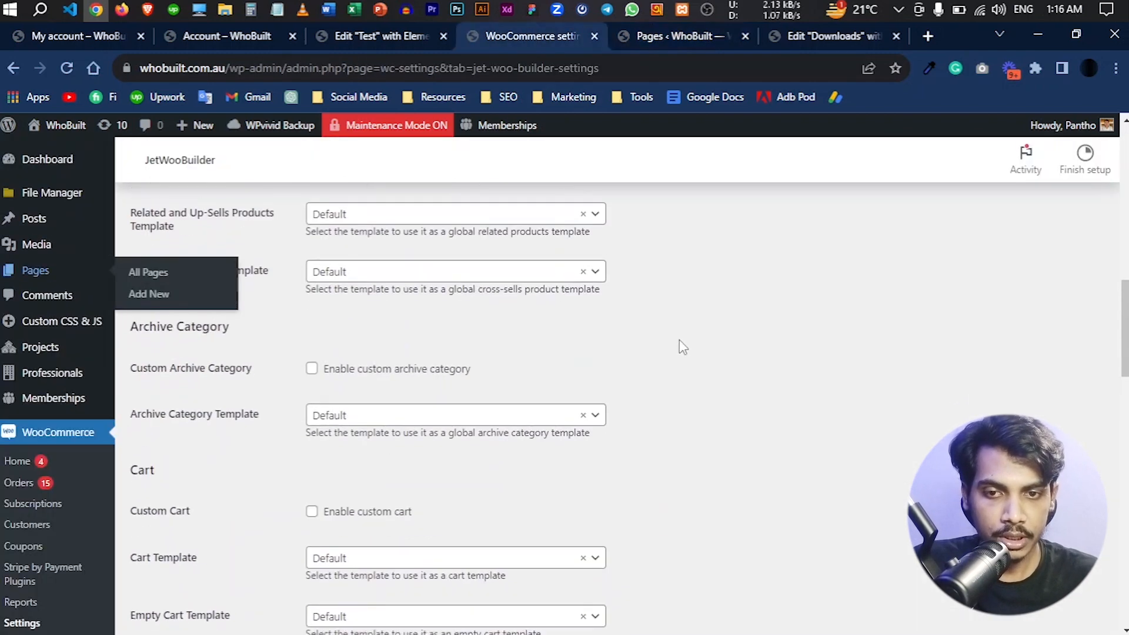
left_click(662, 225)
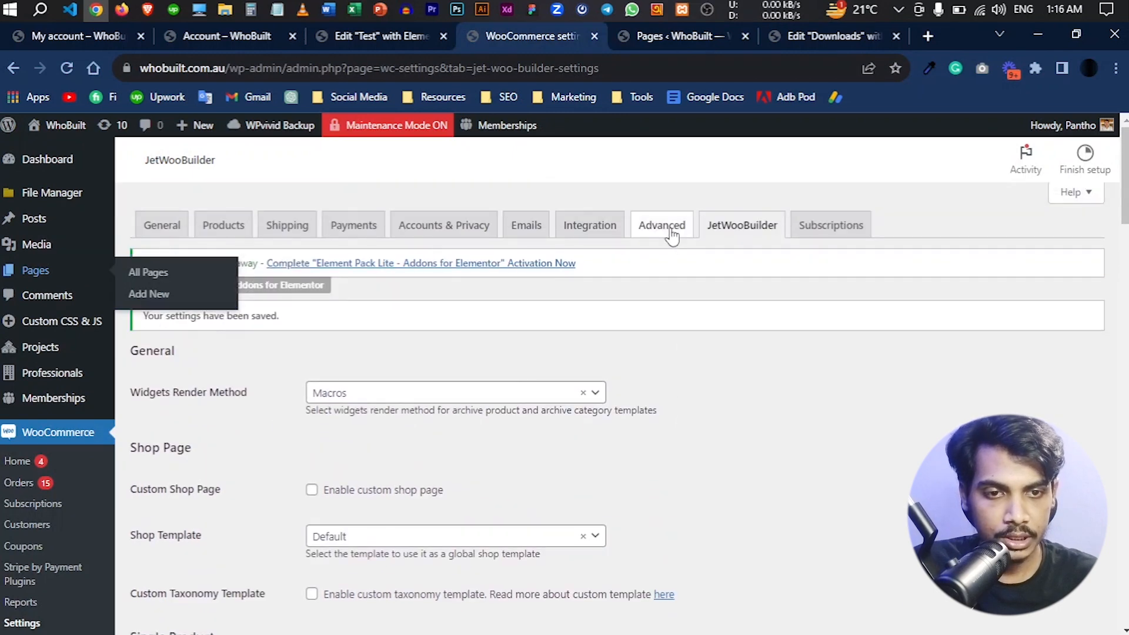
scroll(94, 450, "down", 3)
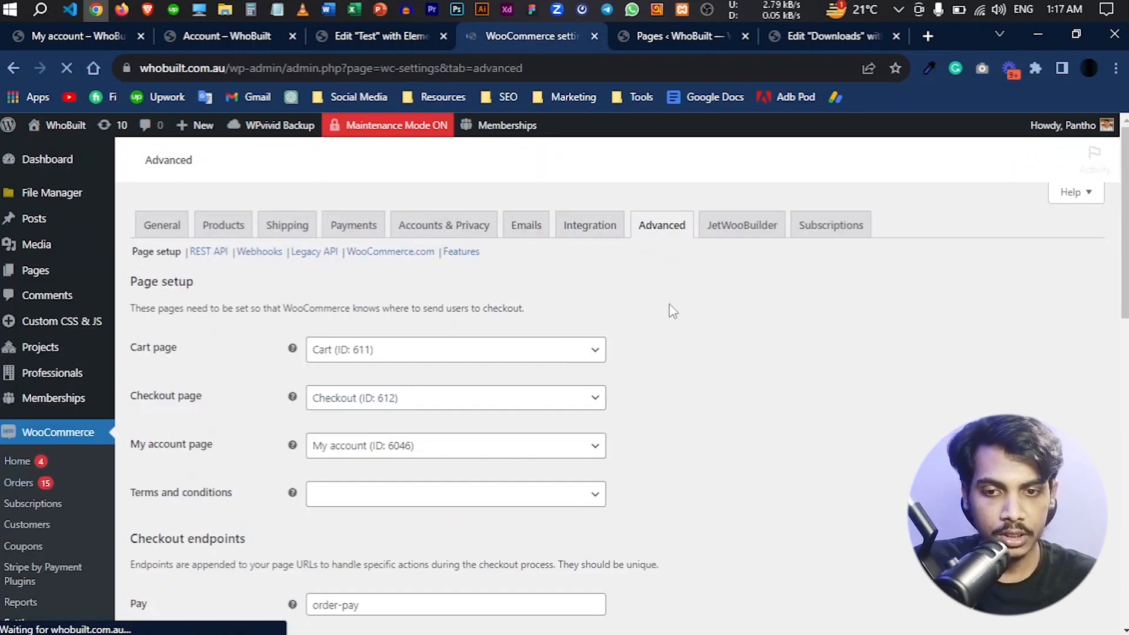
scroll(674, 337, "down", 3)
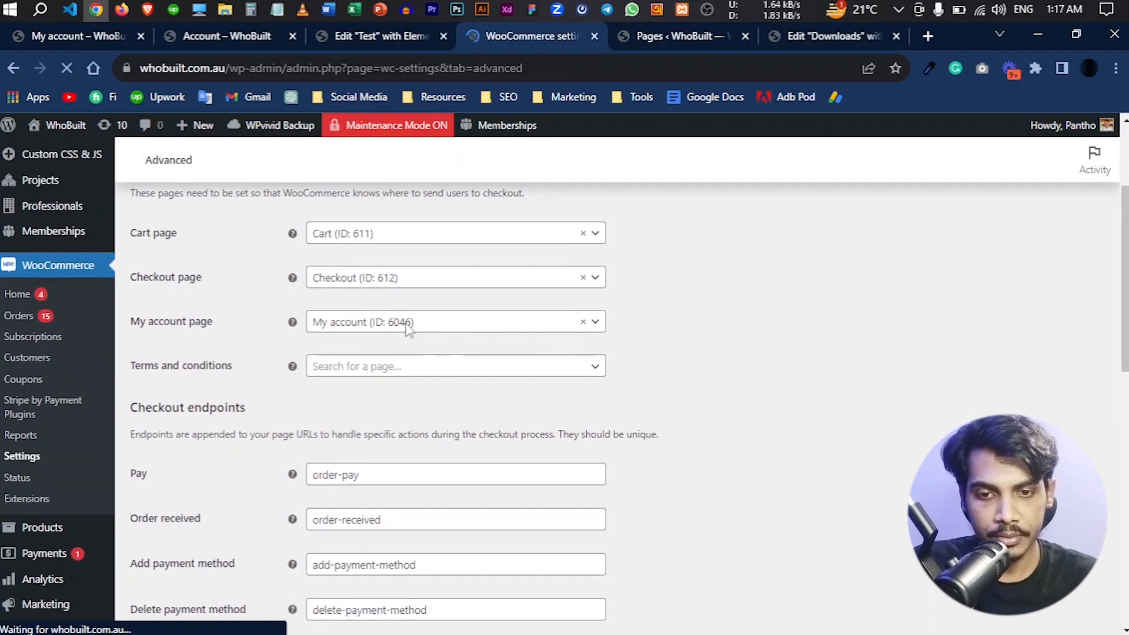
left_click(409, 324)
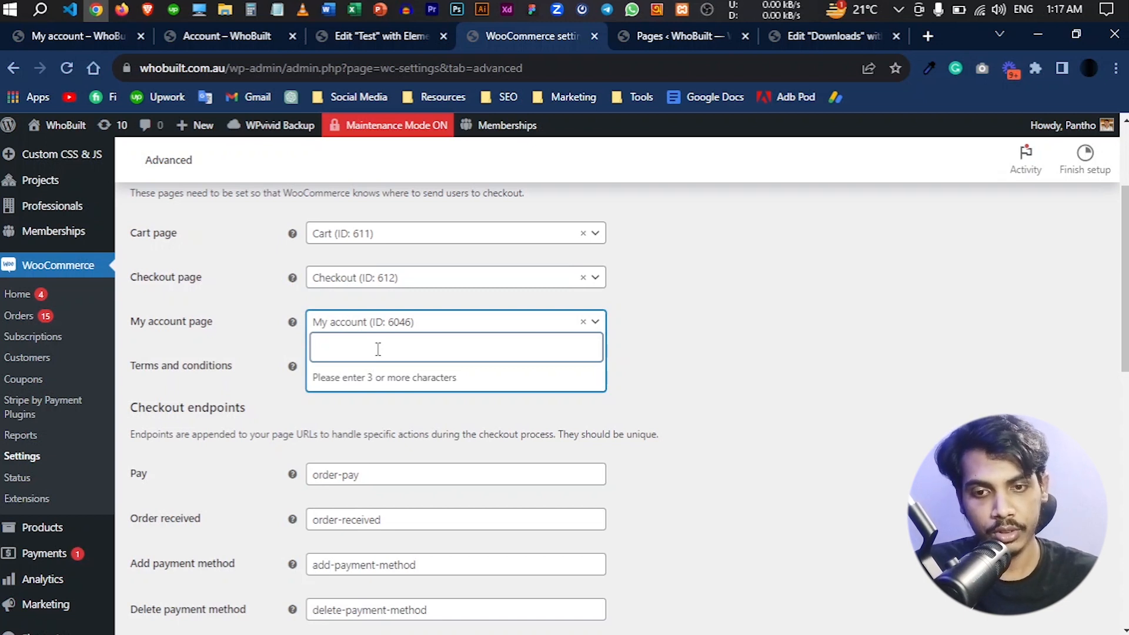
type("acc")
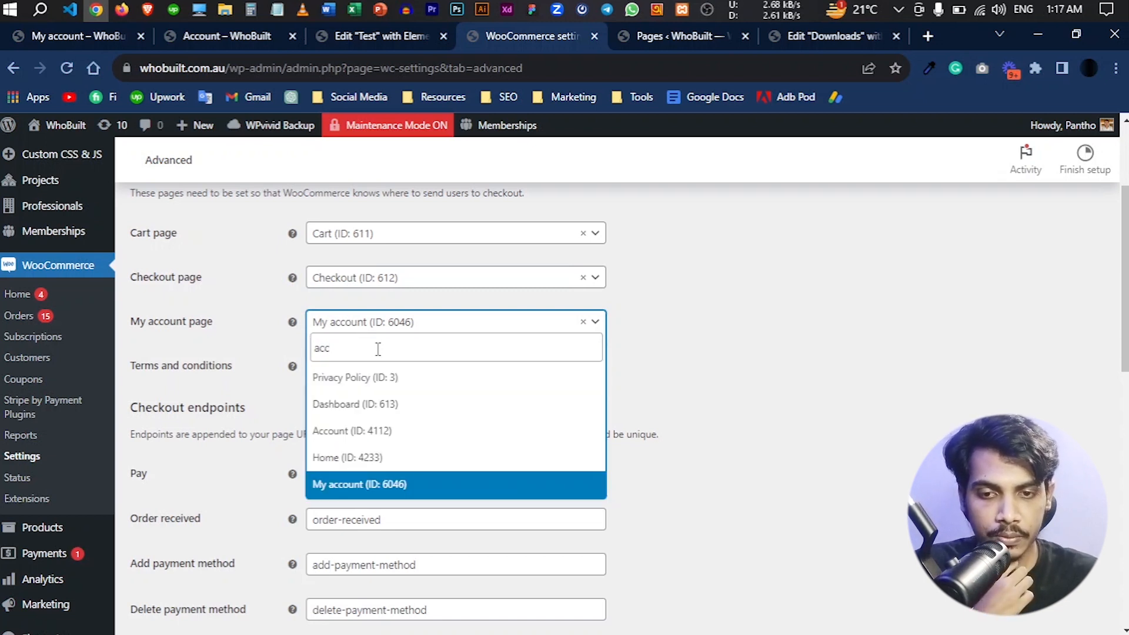
left_click(397, 433)
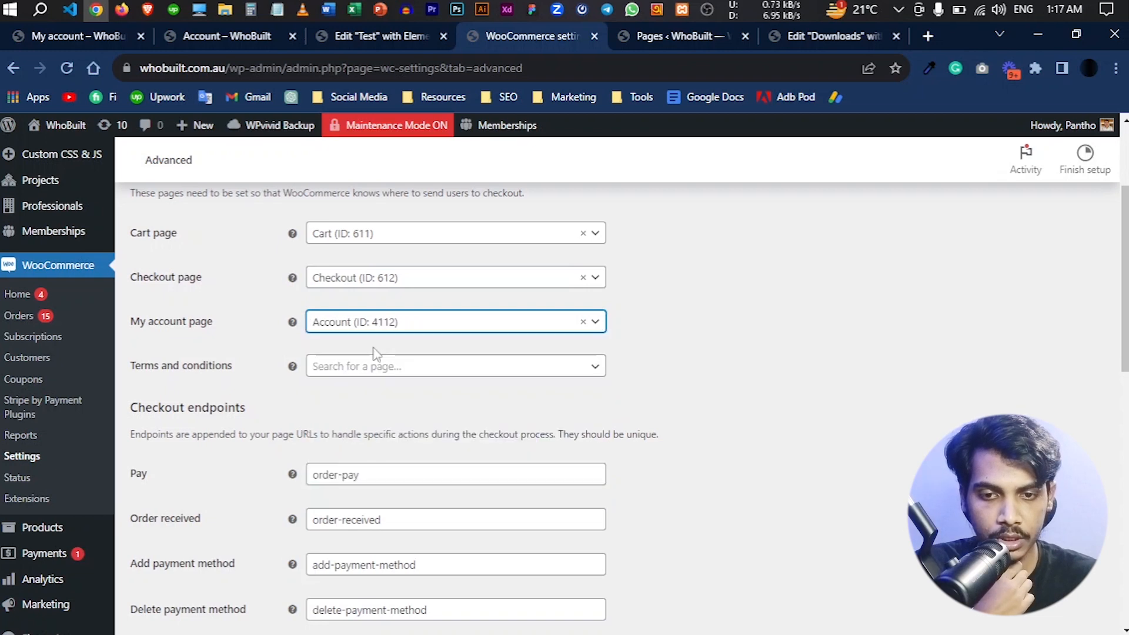
scroll(376, 353, "down", 12)
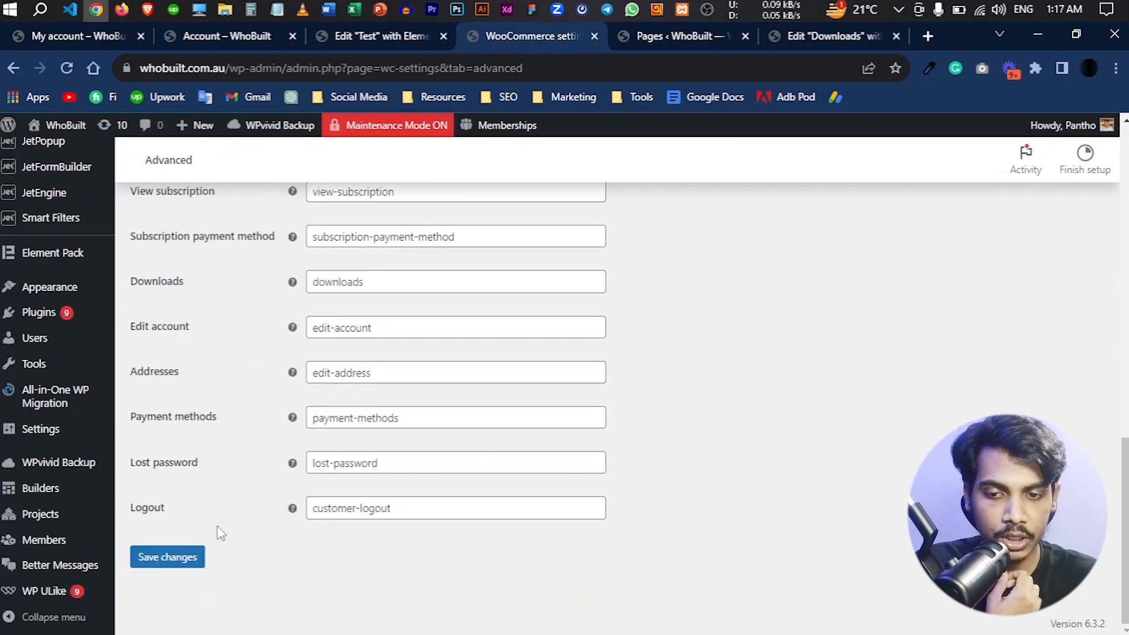
left_click(168, 561)
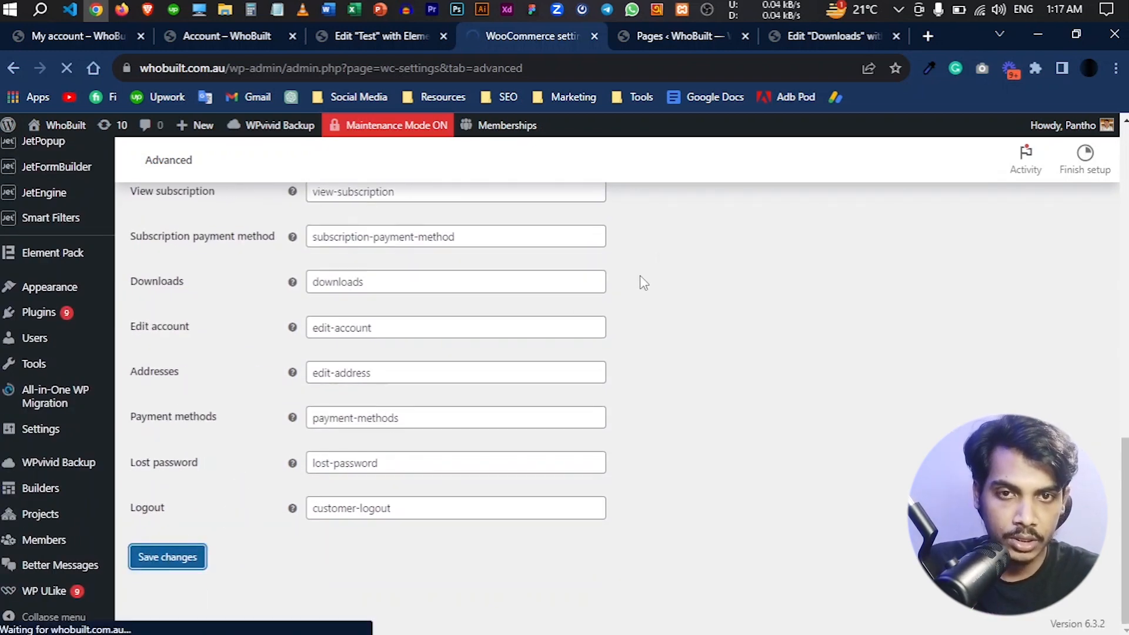
- Reload the WordPress Pages list and check the My Account Page label on the Account entry
left_click(650, 30)
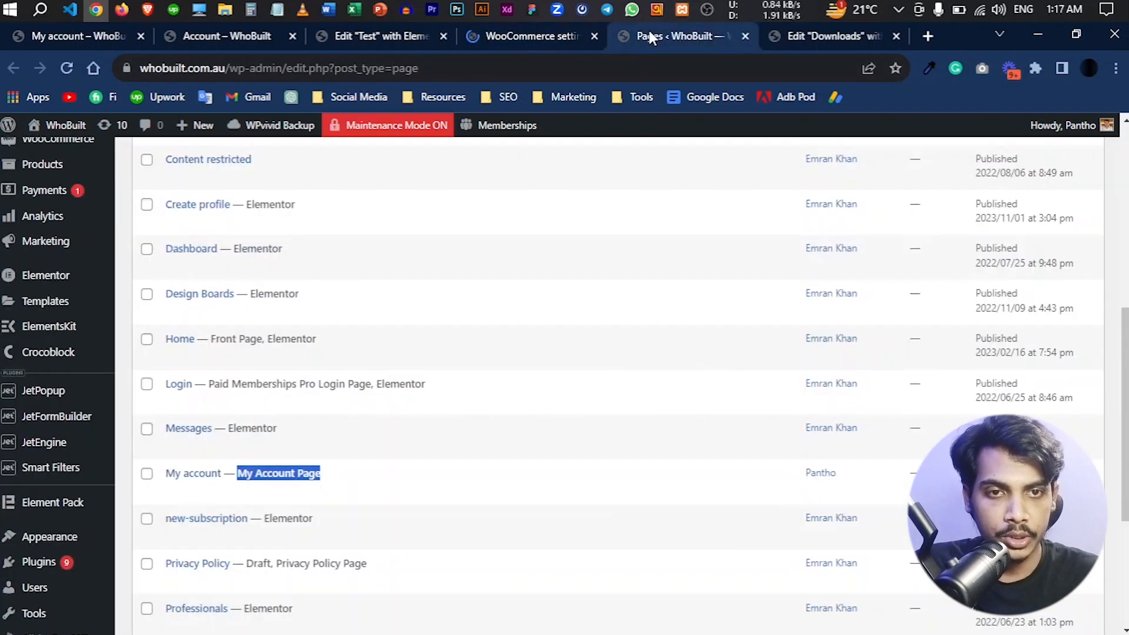
scroll(189, 298, "up", 3)
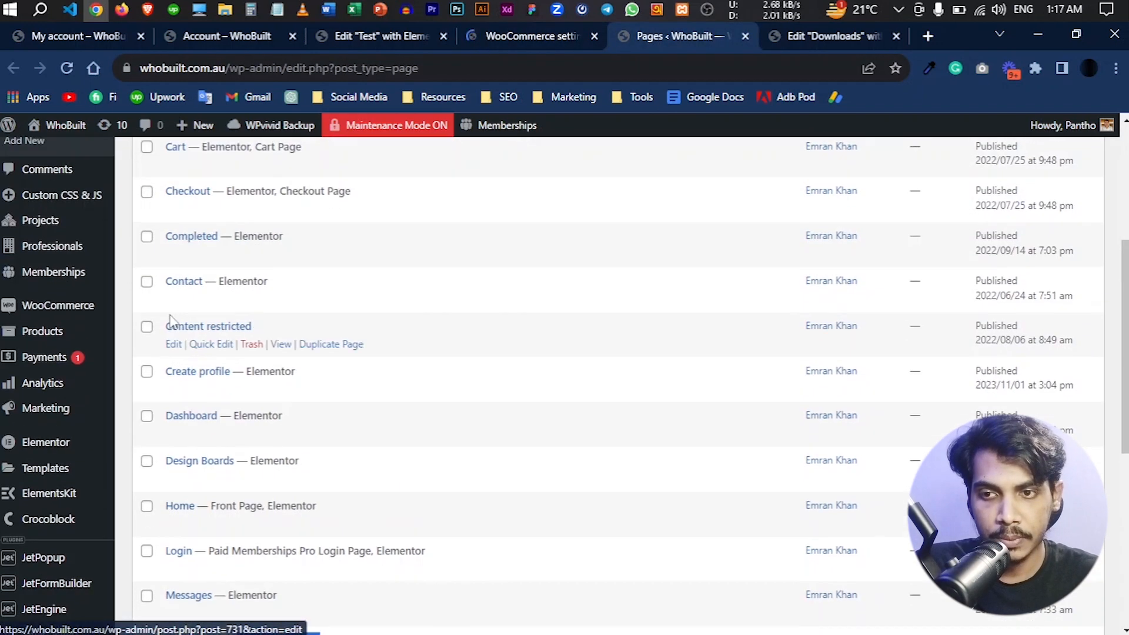
left_click(66, 67)
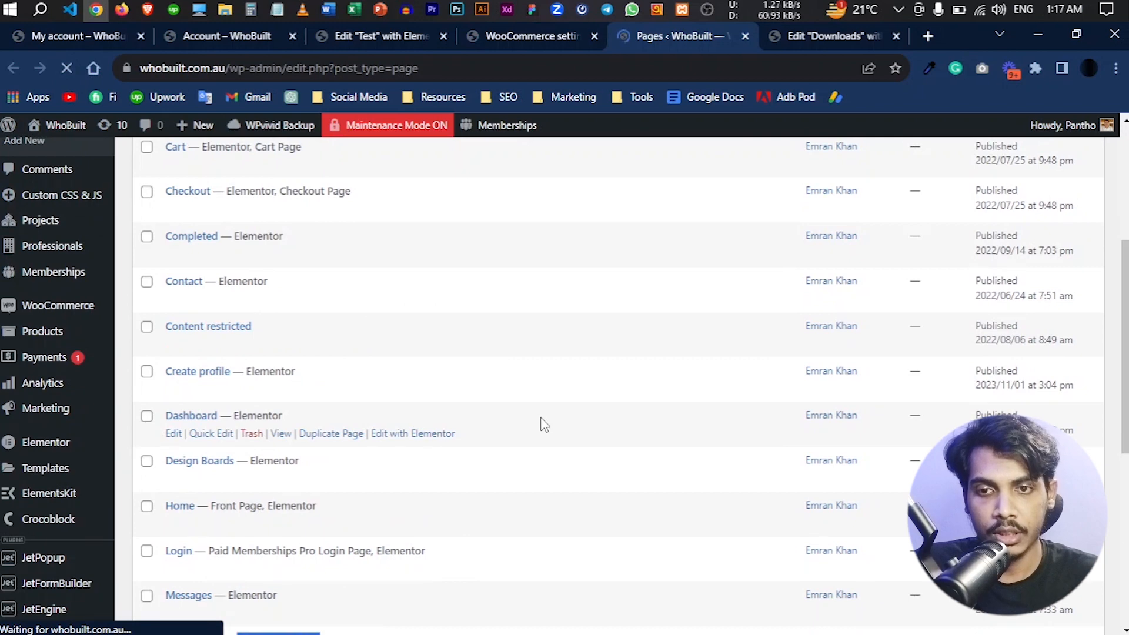
scroll(541, 417, "up", 5)
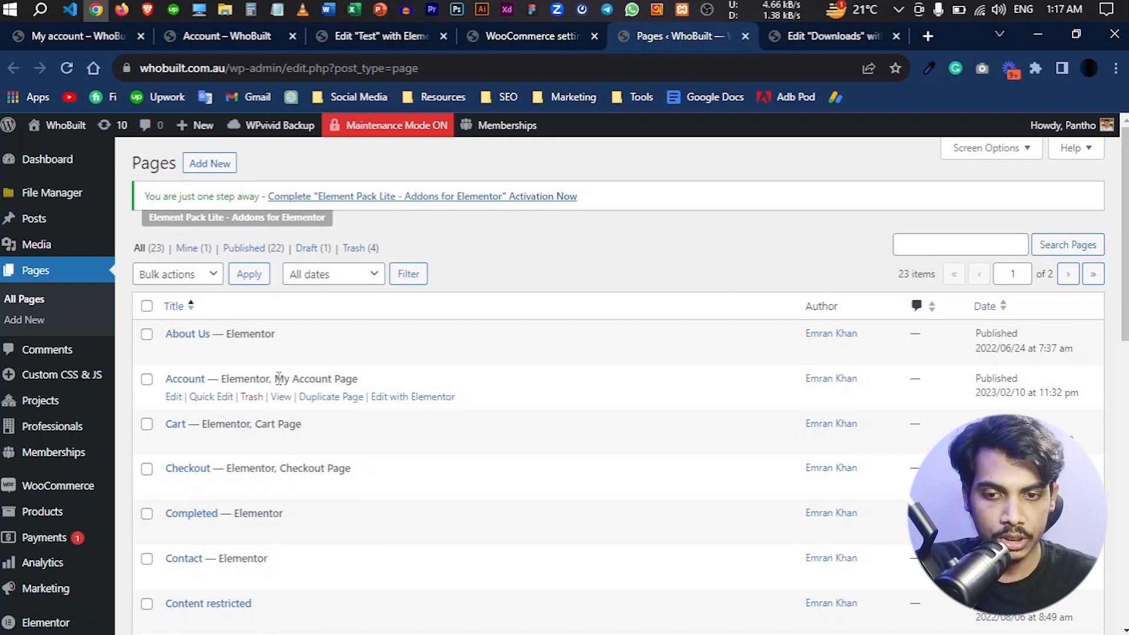
left_click_drag(279, 378, 361, 391)
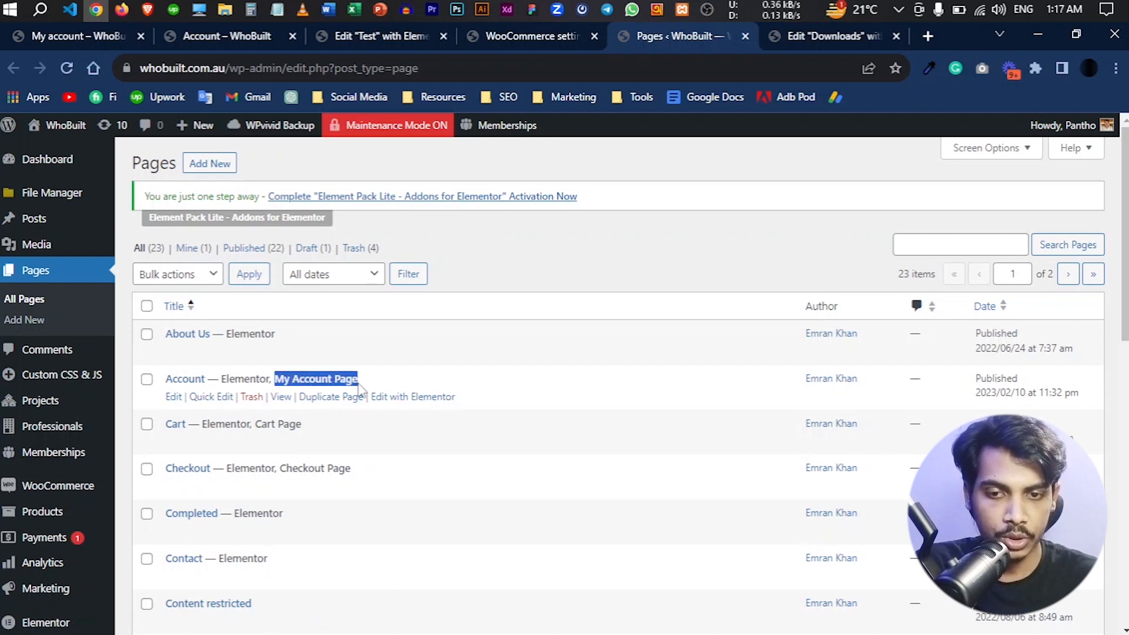
left_click(362, 389)
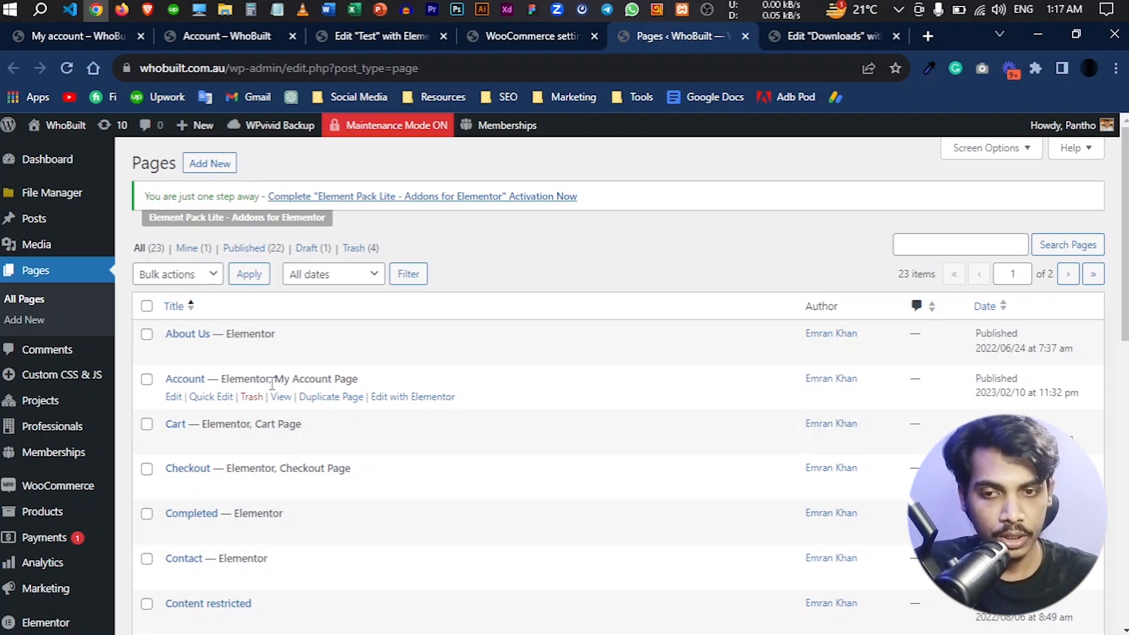
- Compare the Downloads section of the custom account page with the default WooCommerce My account page
left_click(202, 38)
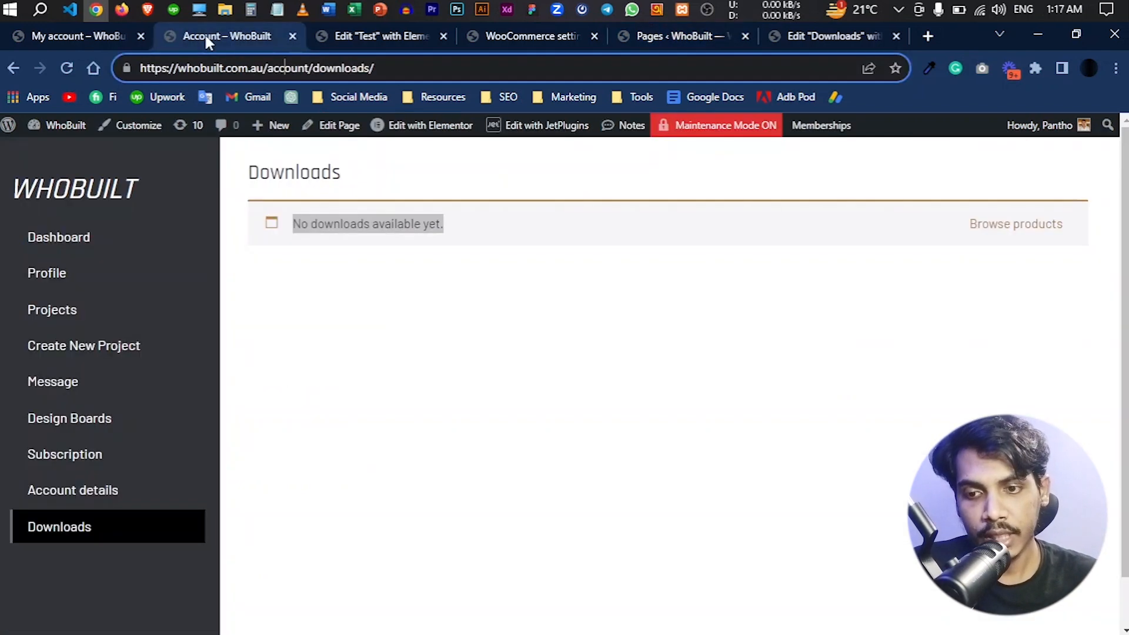
scroll(264, 382, "down", 1)
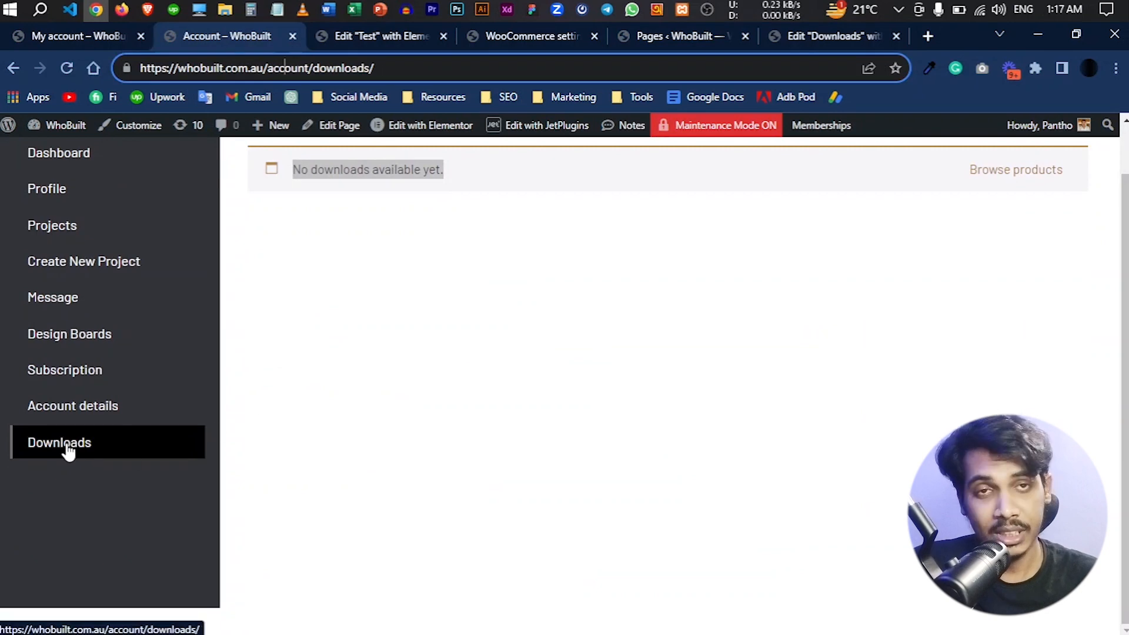
left_click(47, 37)
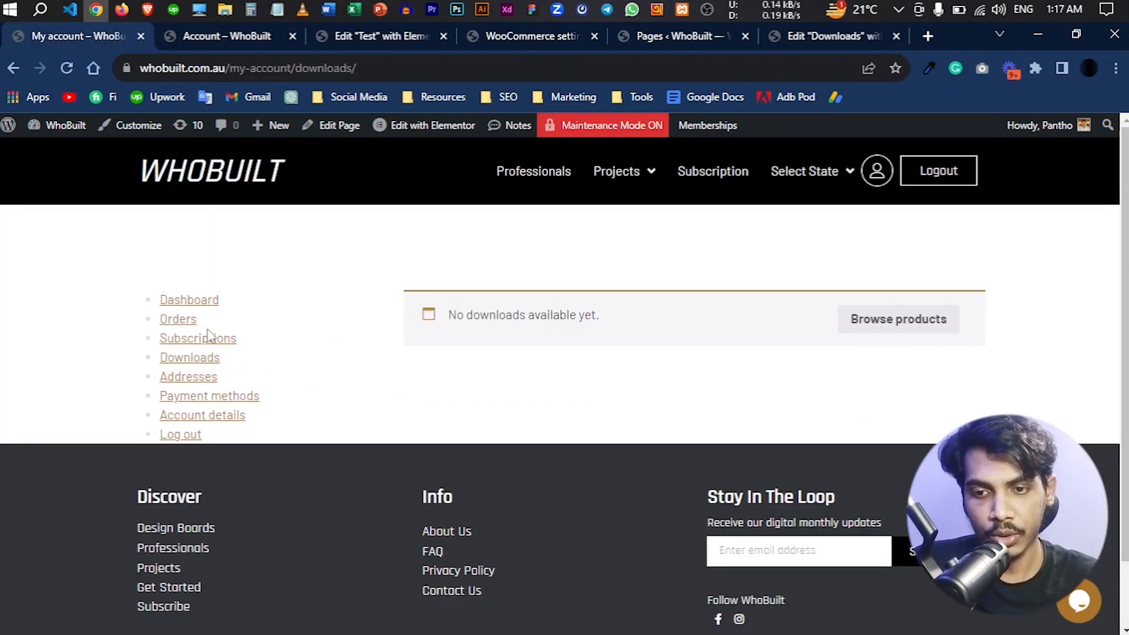
- Show the widget library in the Test template and look through the JetWooBuilder account widgets
left_click(396, 36)
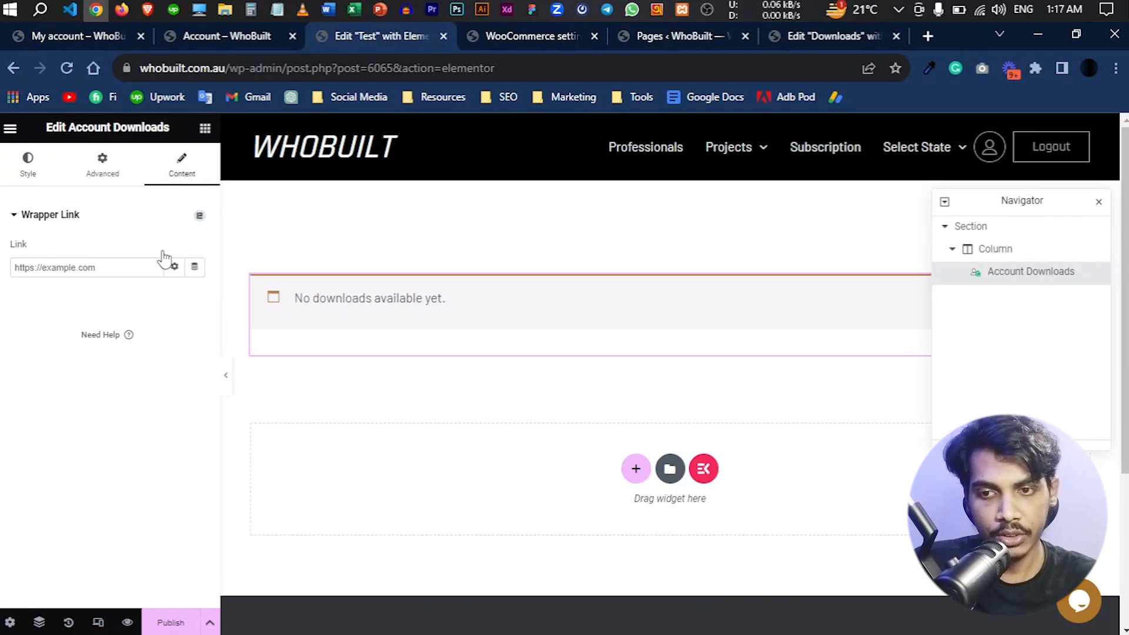
left_click(205, 127)
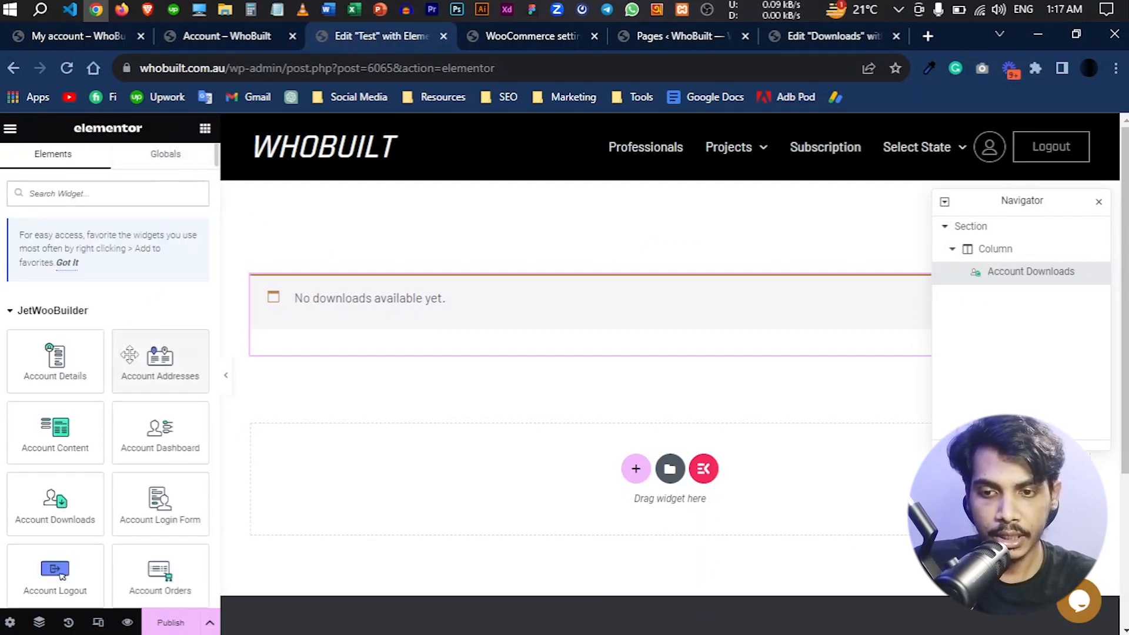
scroll(130, 356, "down", 3)
scroll(130, 356, "up", 2)
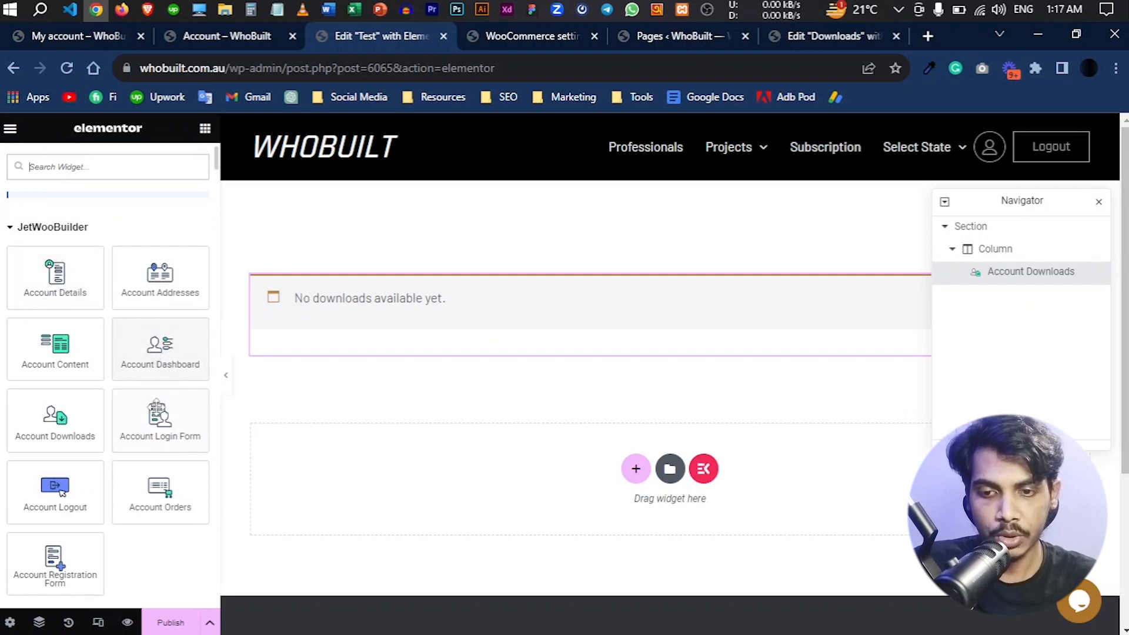
scroll(160, 499, "down", 2)
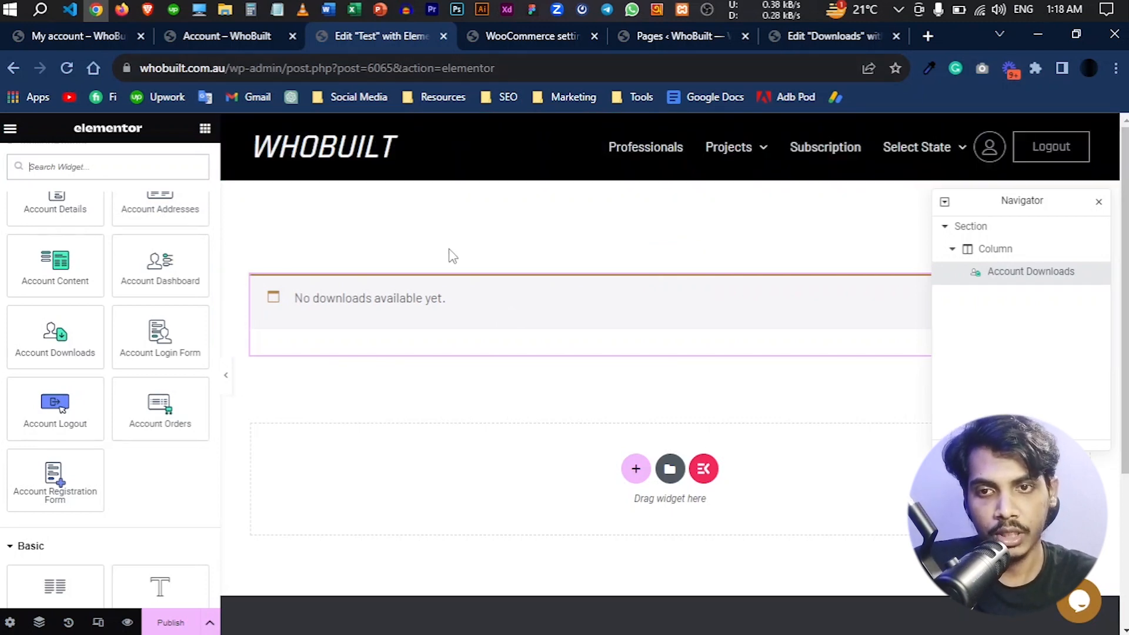
- Return to the custom account page and review its Downloads section, clearing the text selection
left_click(218, 35)
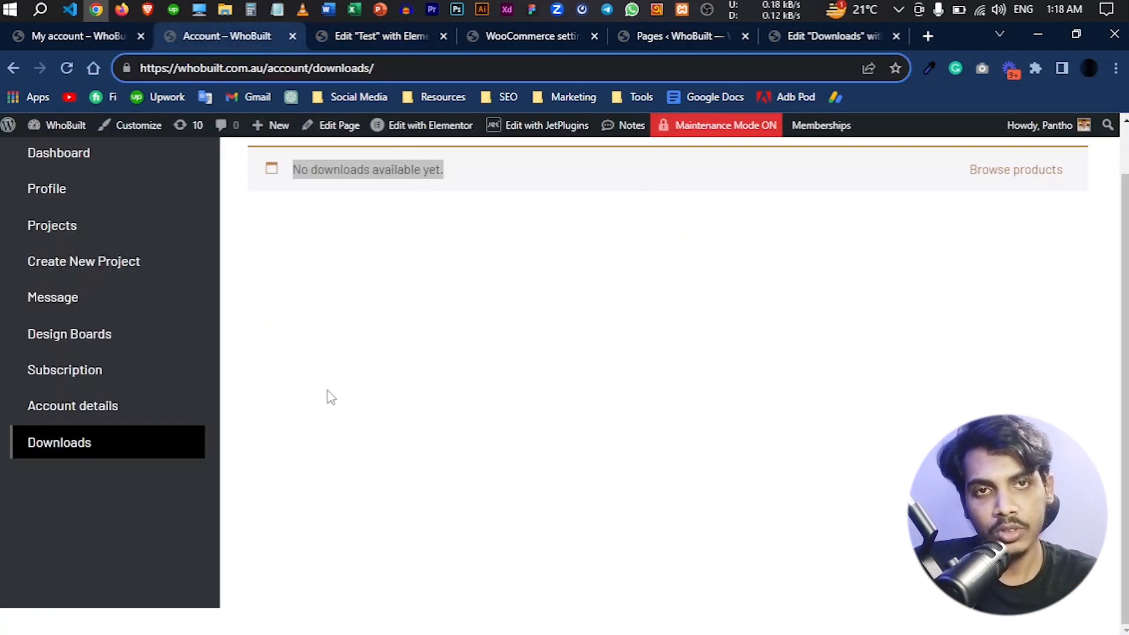
scroll(391, 404, "up", 2)
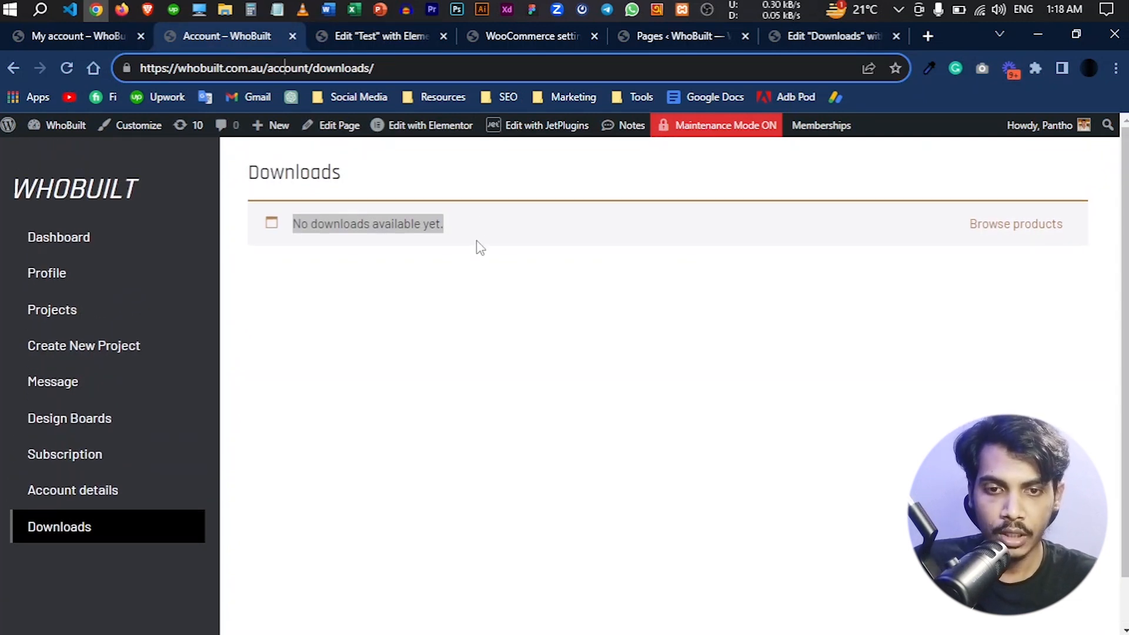
left_click(481, 224)
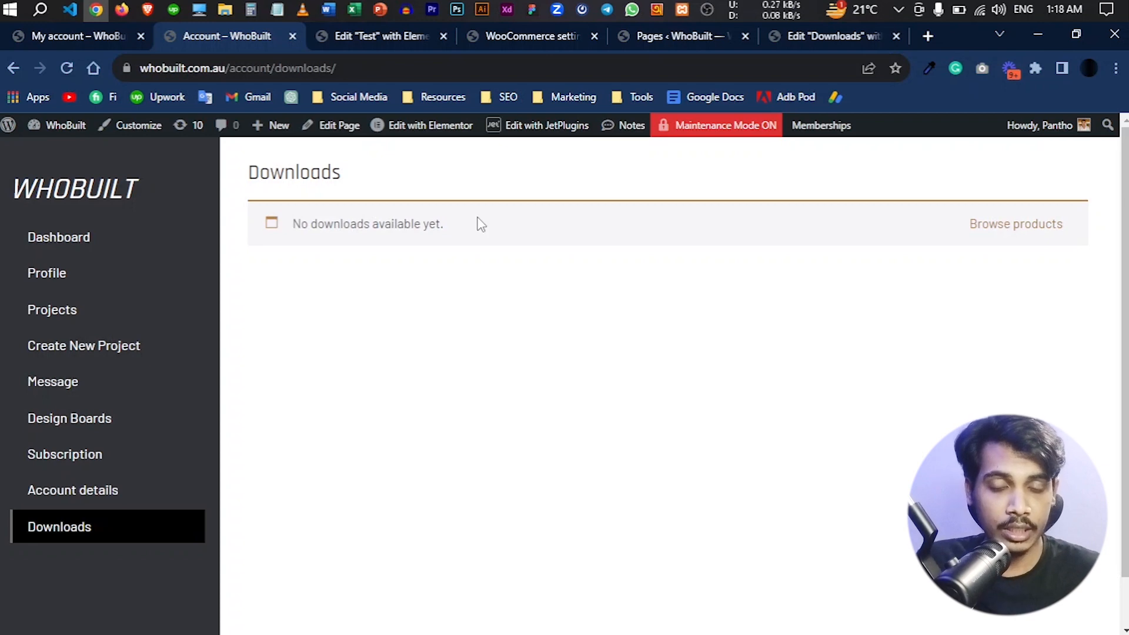